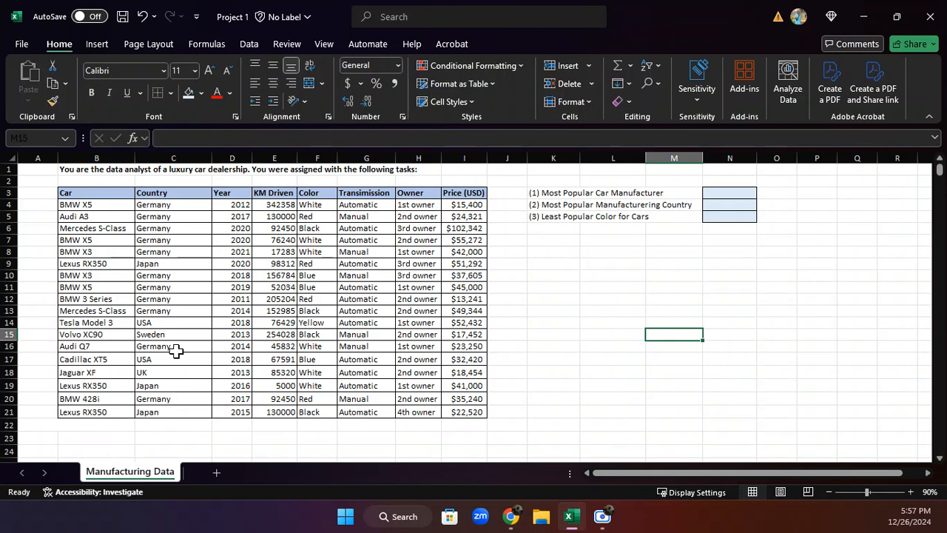
Review the three listed analysis tasks and the Color, Country and Car columns they rely on
left_click(308, 169)
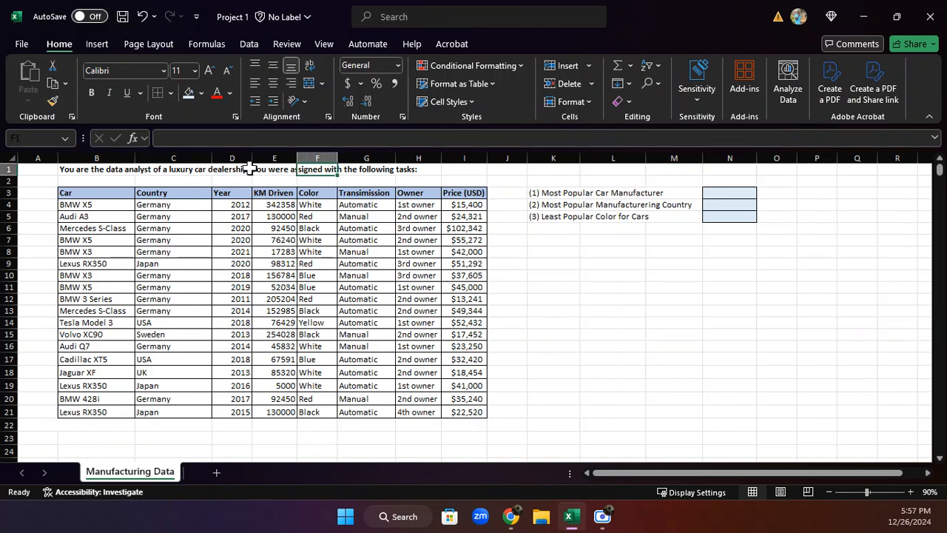
left_click(610, 196)
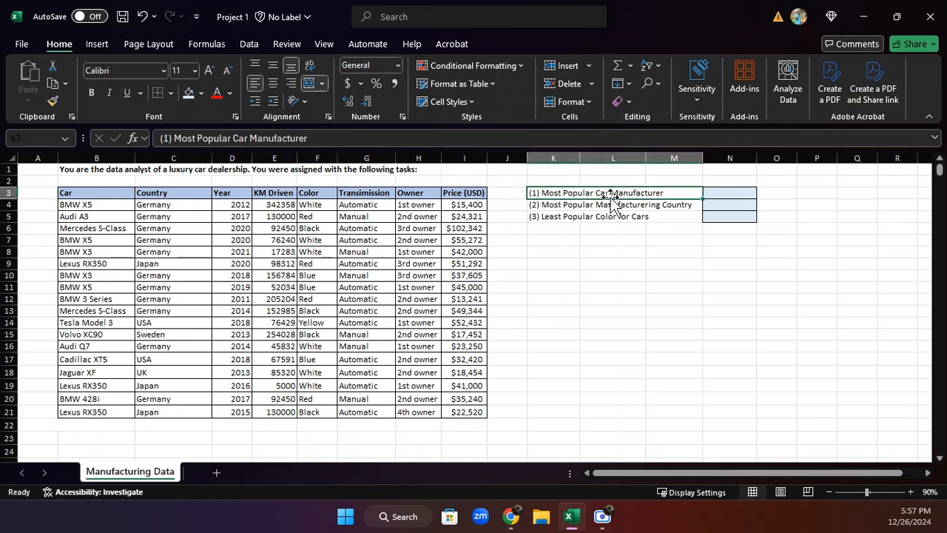
left_click(581, 206)
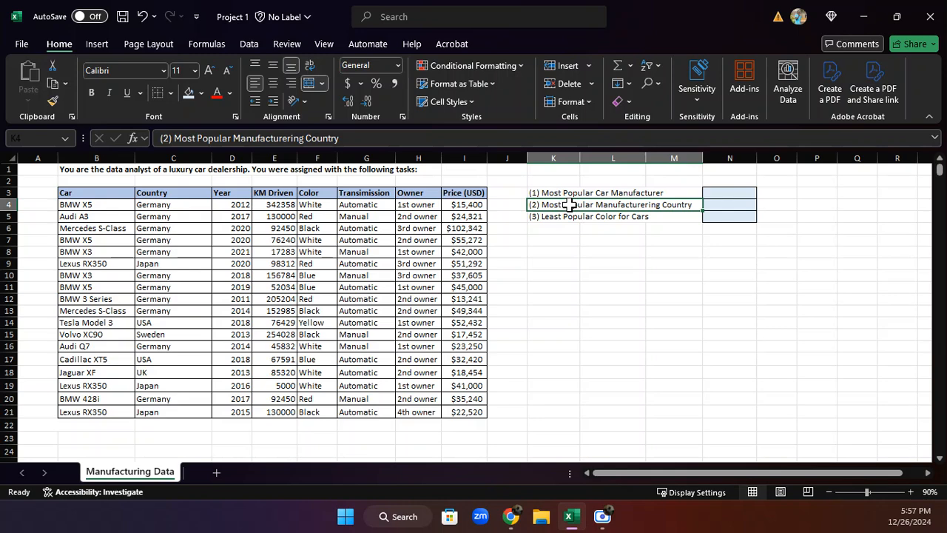
left_click(321, 158)
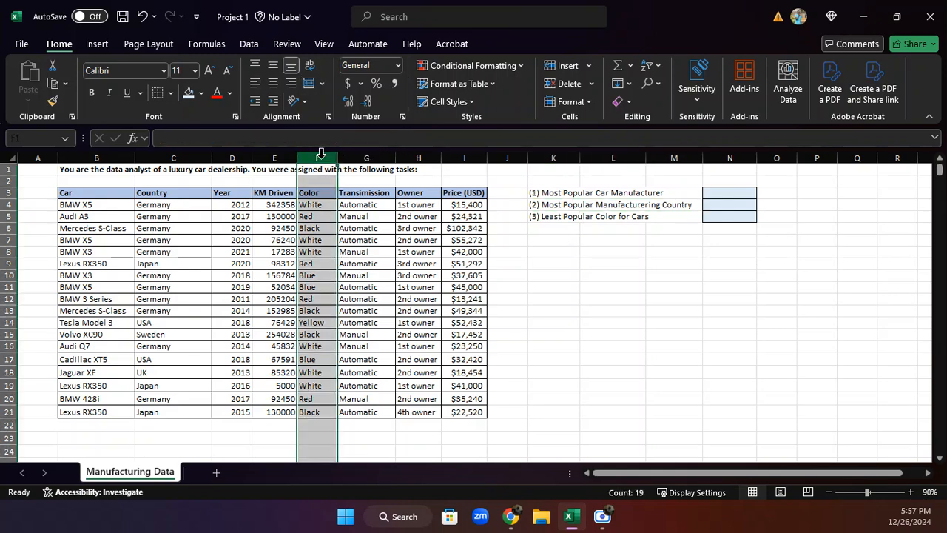
left_click(196, 156)
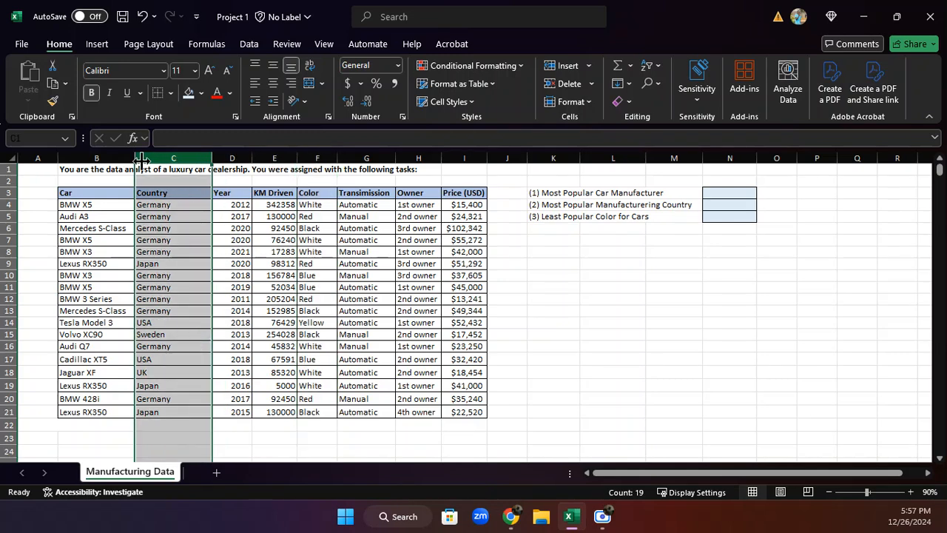
left_click(103, 157)
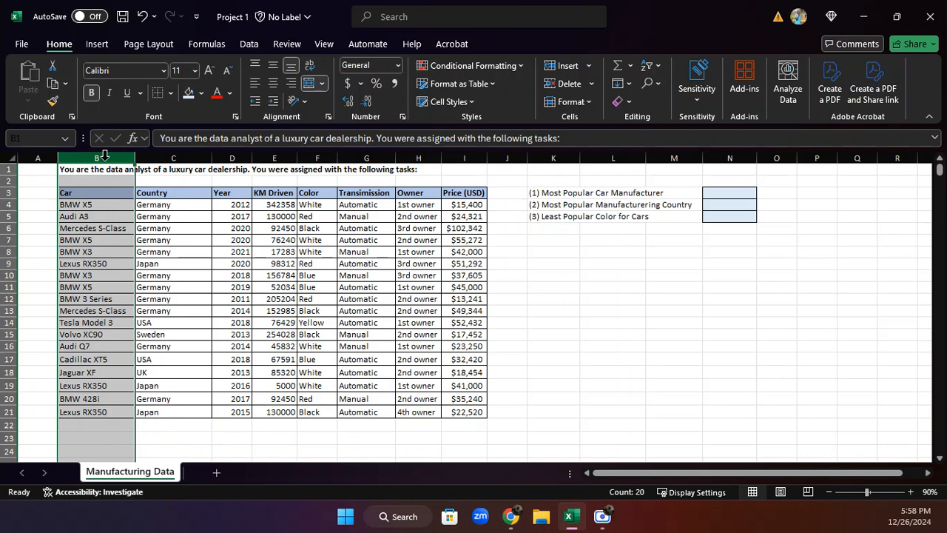
left_click(606, 308)
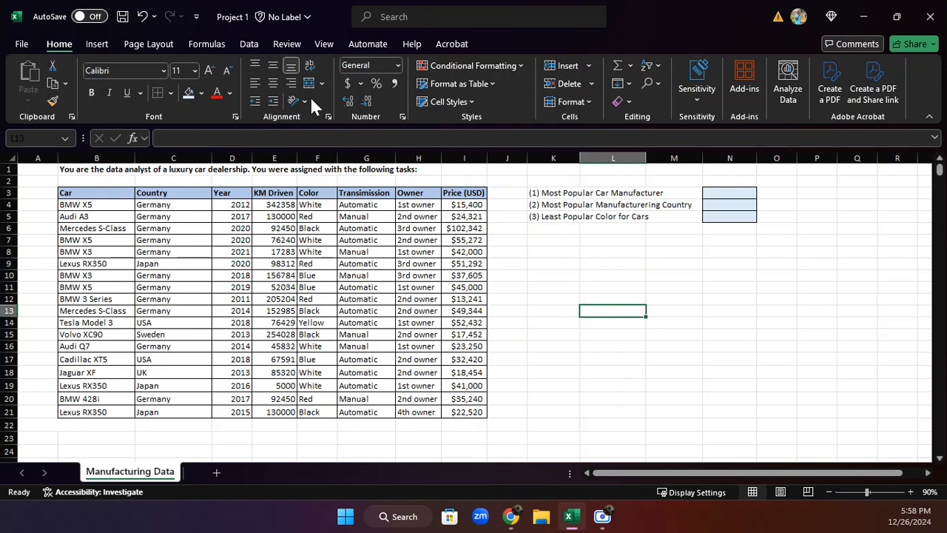
Insert an empty helper column between the Car and Country columns of the table
left_click(191, 154)
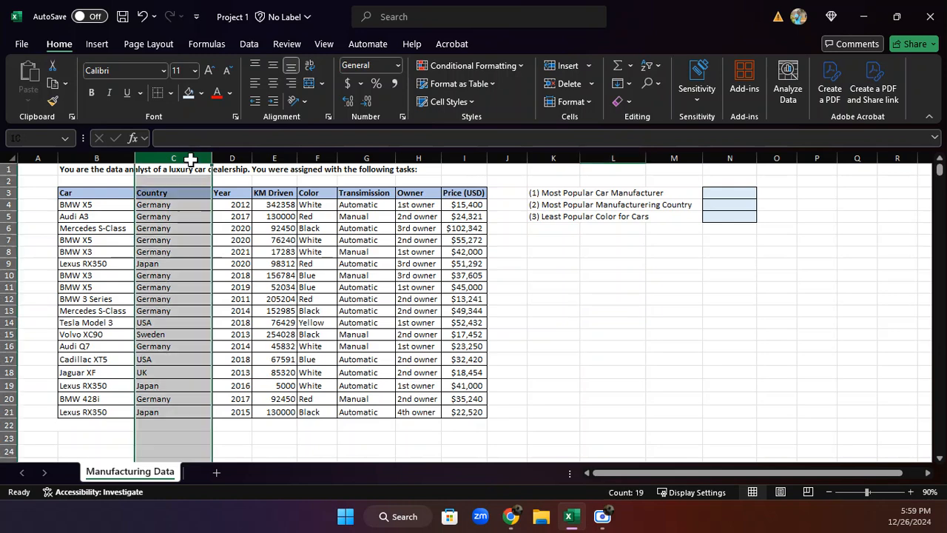
right_click(175, 168)
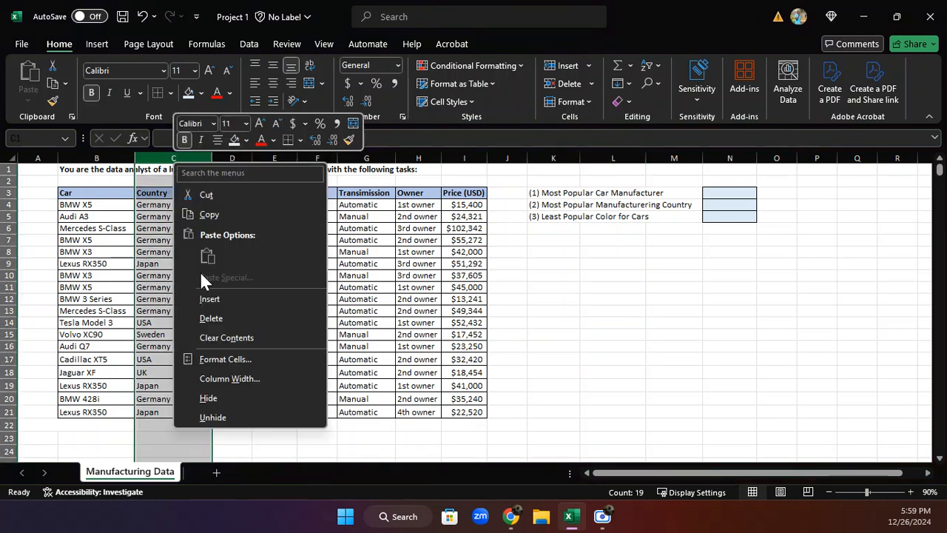
left_click(206, 294)
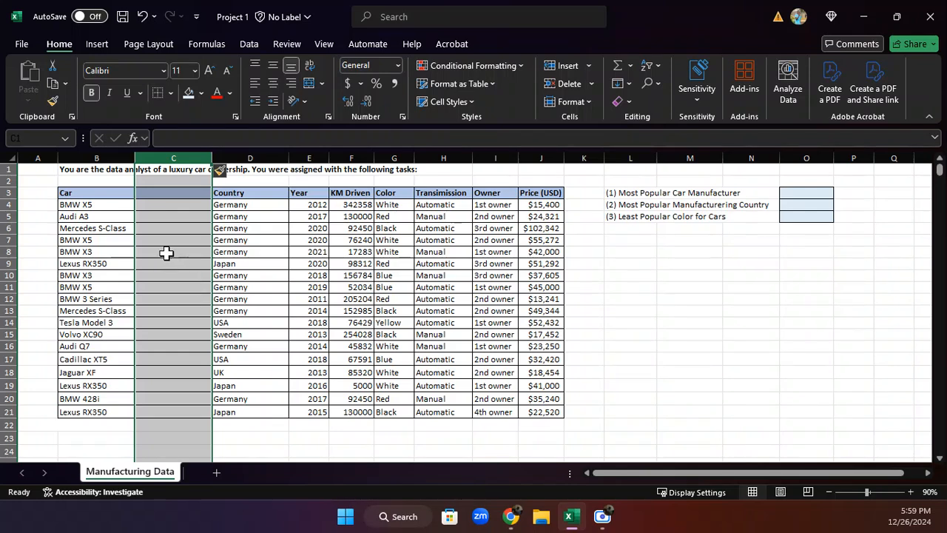
left_click(165, 252)
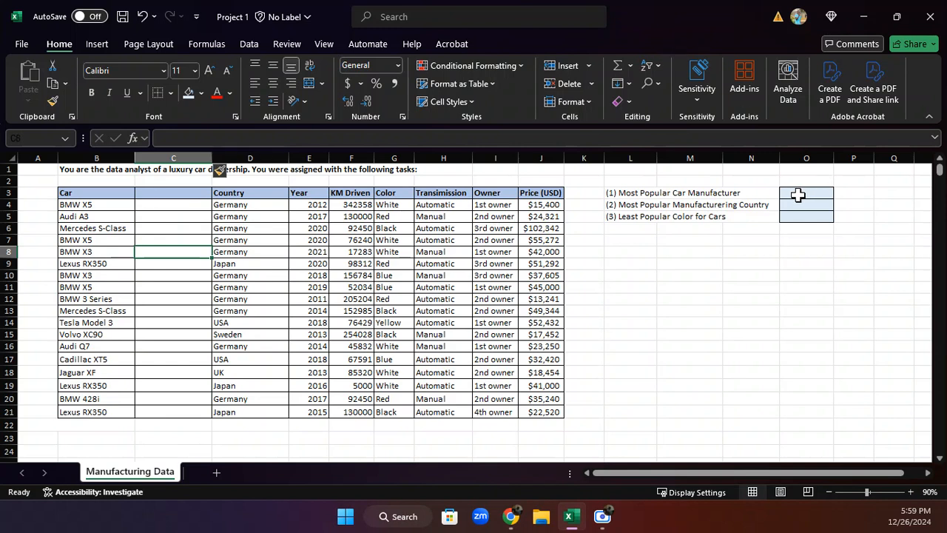
Enter the exact-match formula =MATCH(B4:B21,B4:B21,0) in cell C4 to number the cars by first occurrence
left_click(160, 205)
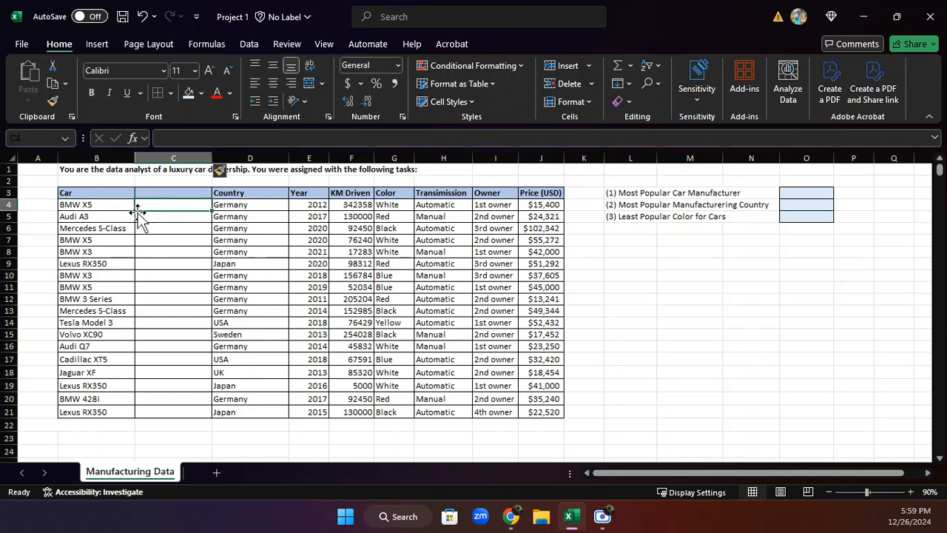
type("=")
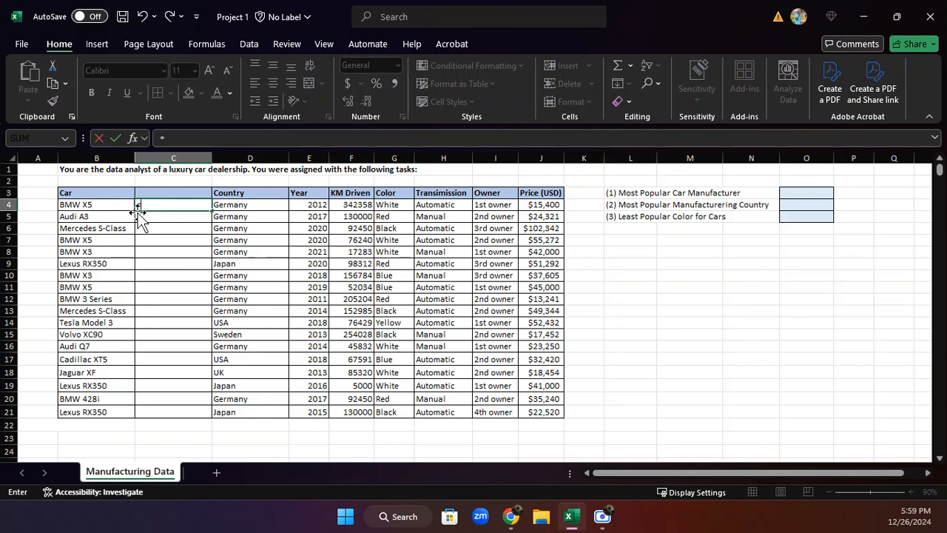
type("M")
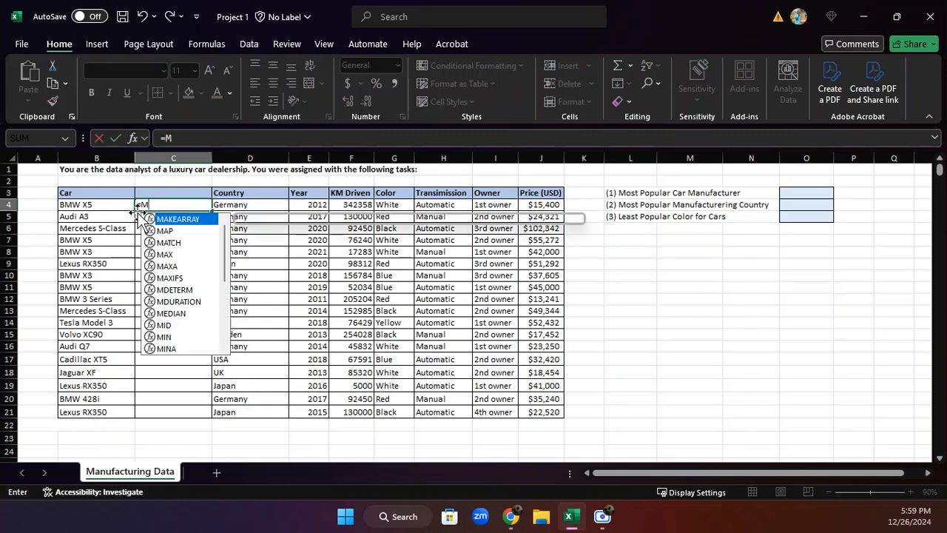
type("ATCH")
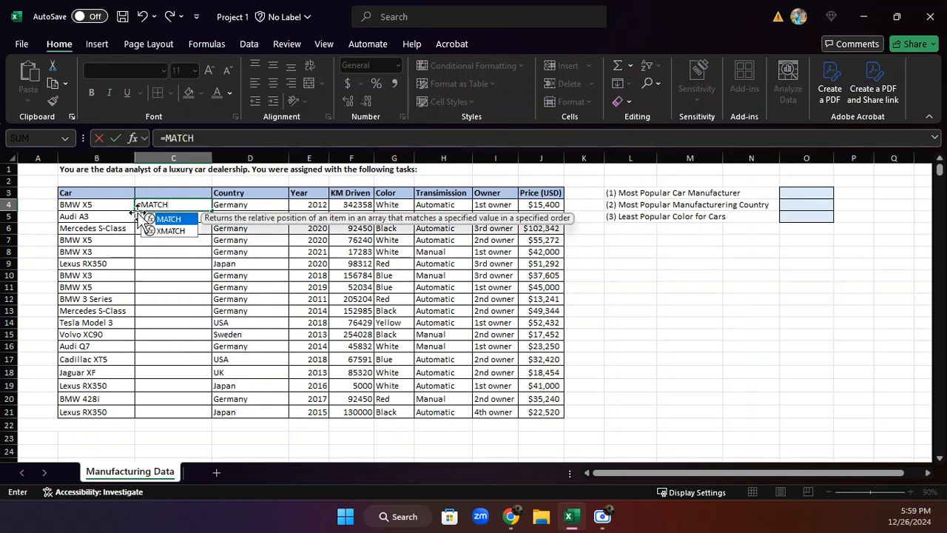
type("(")
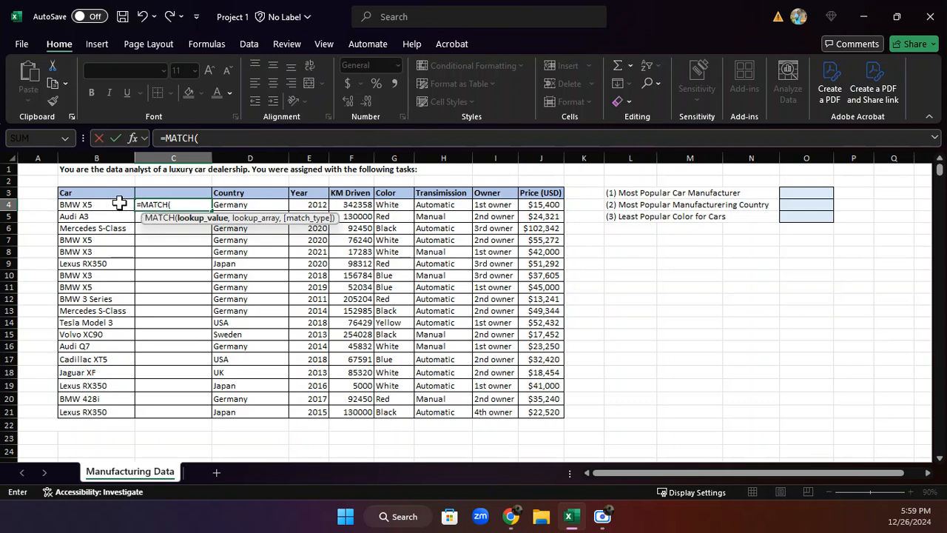
left_click_drag(112, 206, 98, 410)
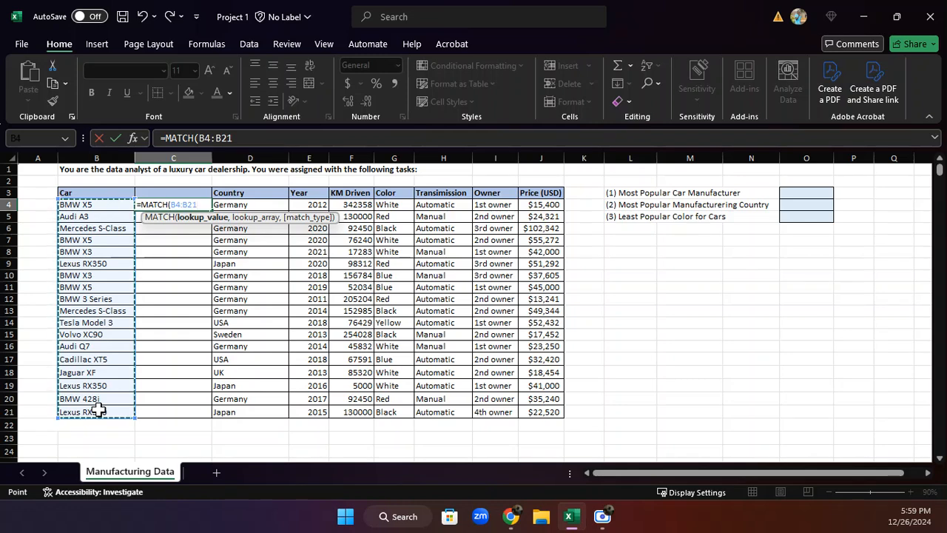
type(",")
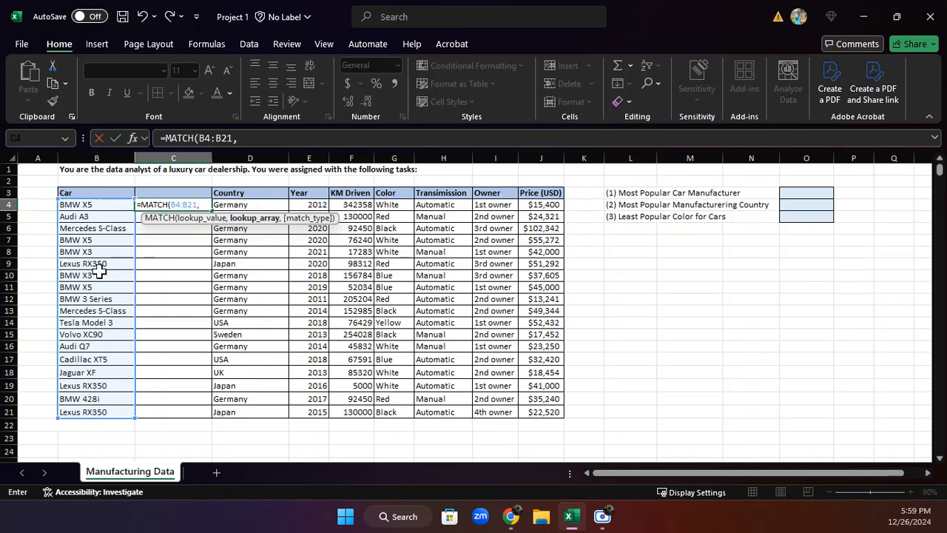
left_click(77, 205)
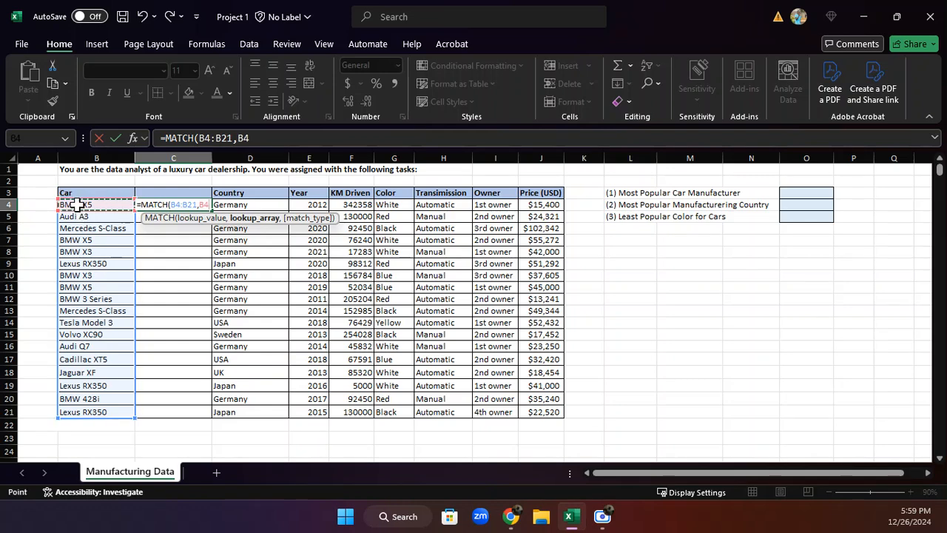
left_click_drag(77, 205, 120, 413)
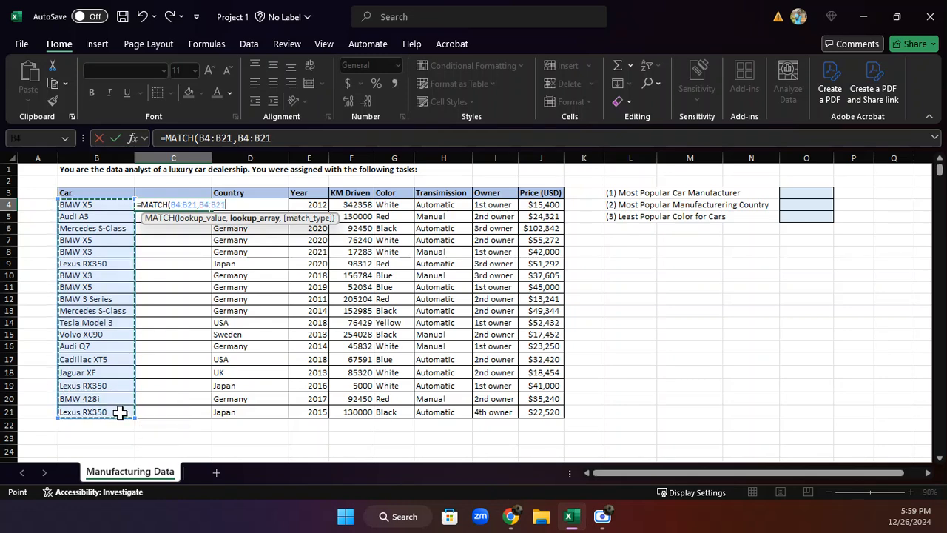
type(",")
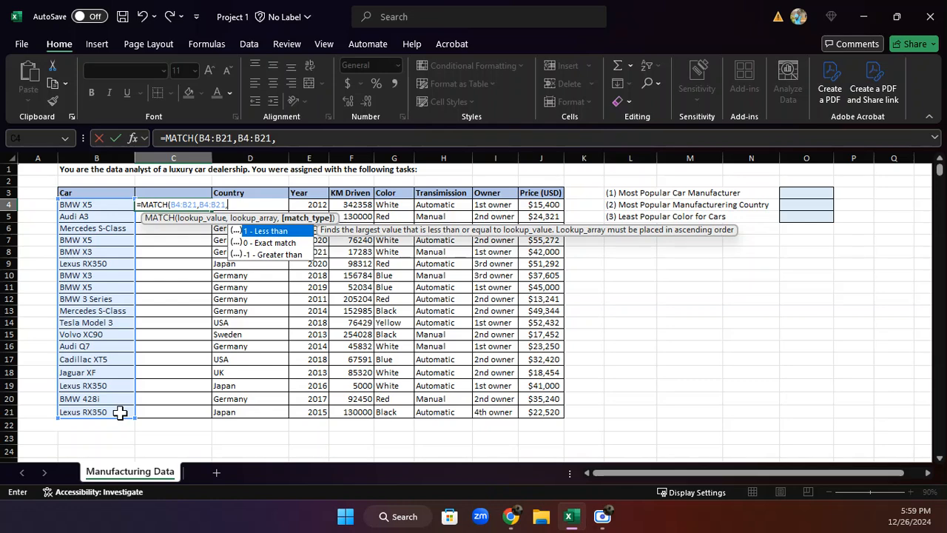
type("0")
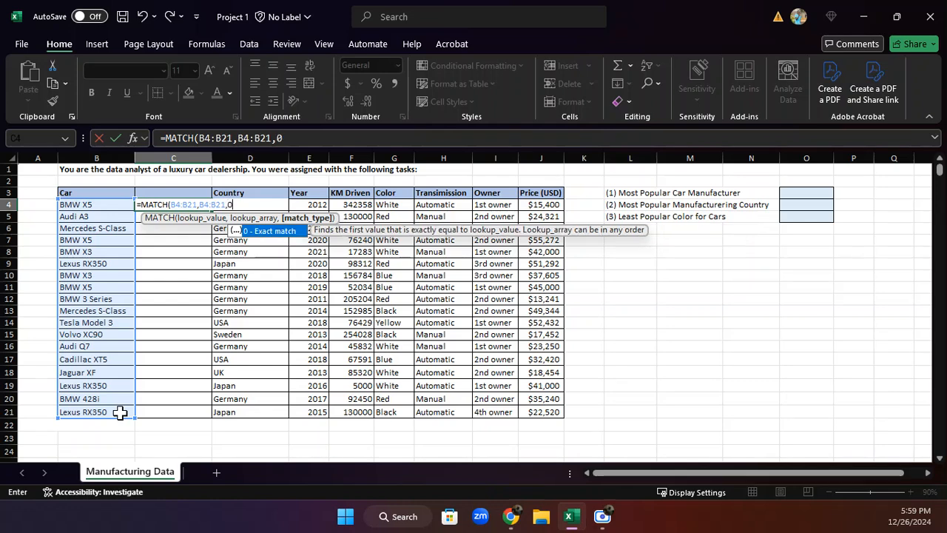
type(")")
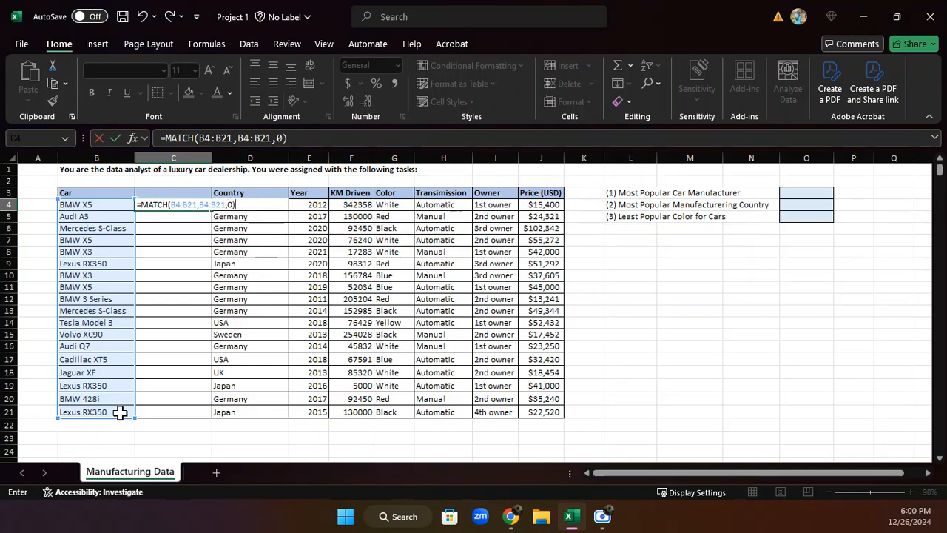
key("Return")
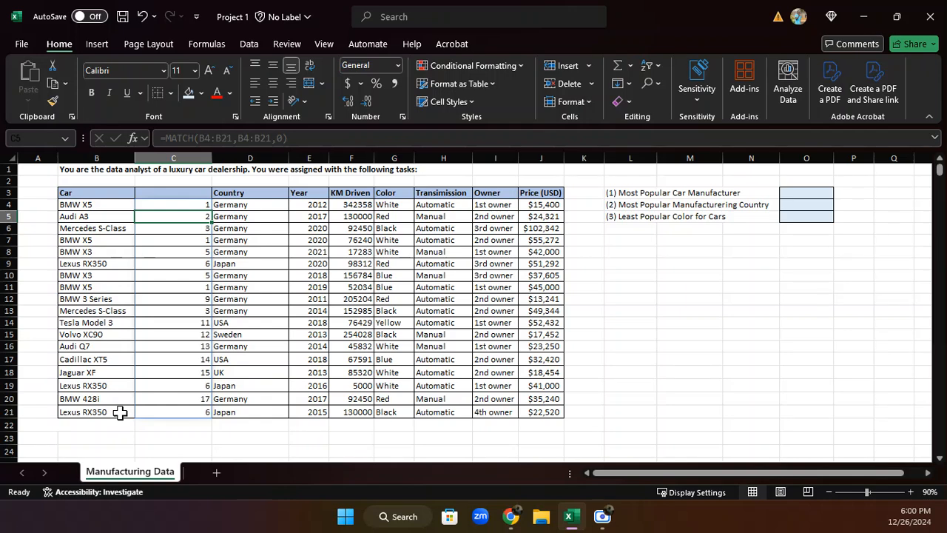
Center the contents of column C horizontally
left_click(188, 151)
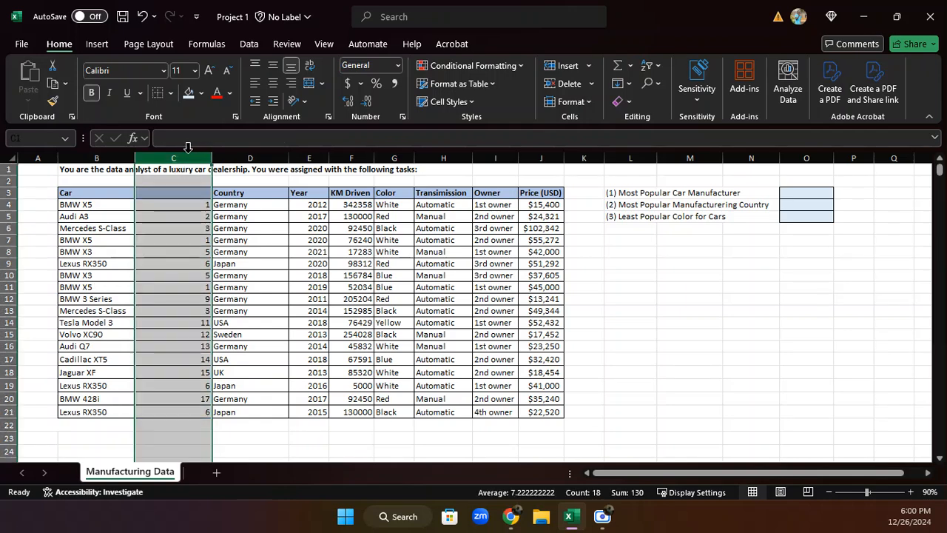
left_click(268, 78)
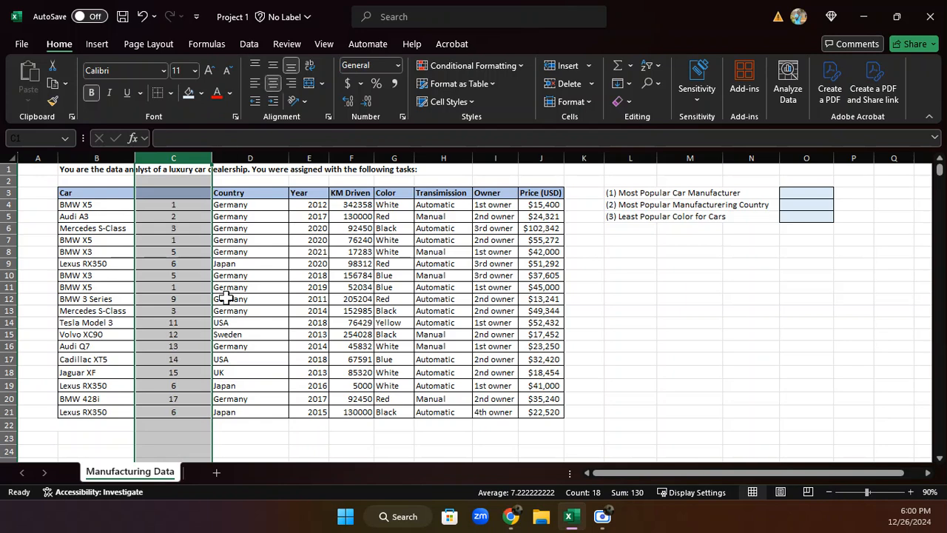
left_click(235, 426)
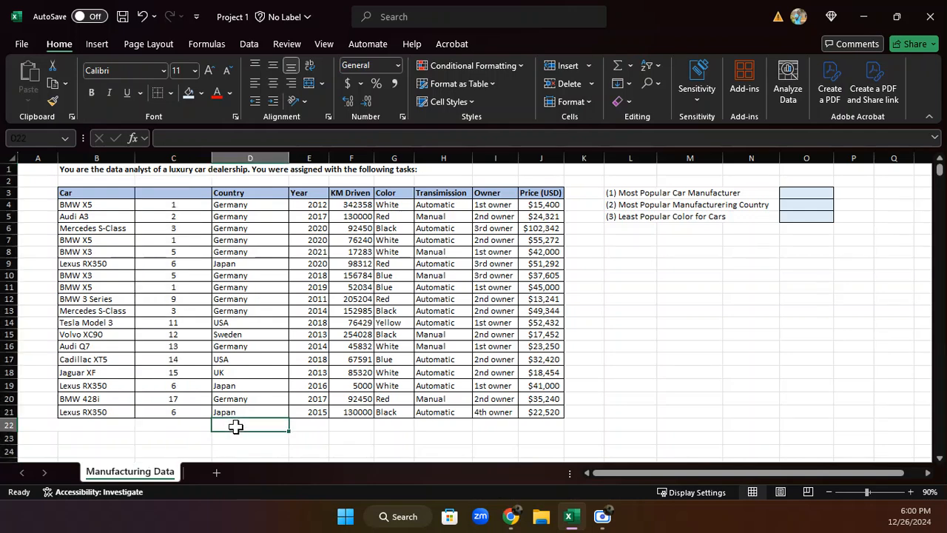
Check the MATCH numbers in column C against the repeated BMW X5 entries in the Car column
left_click(185, 202)
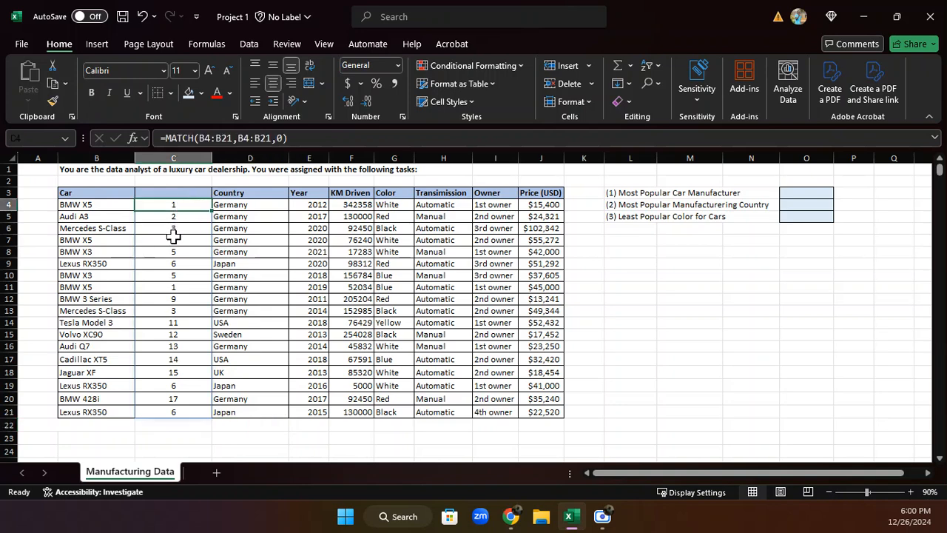
left_click(172, 239)
left_click(85, 240)
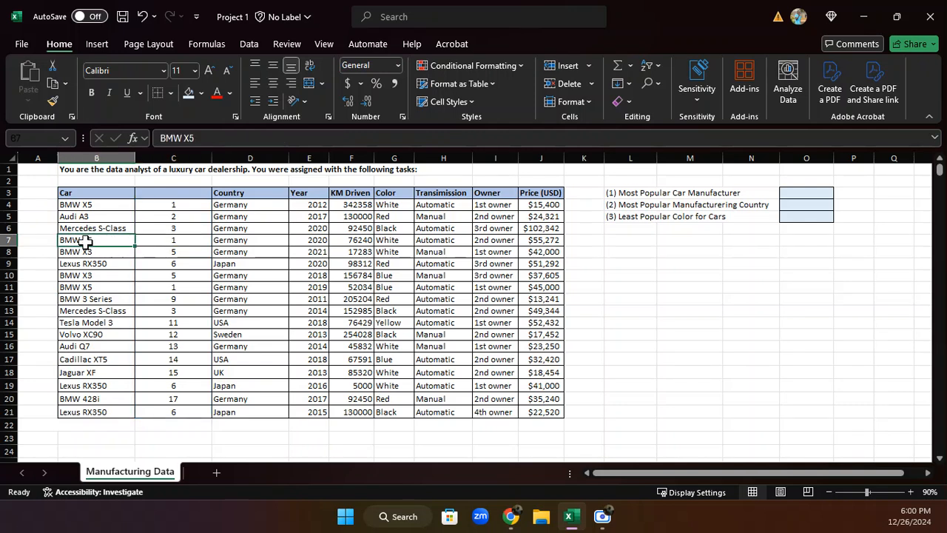
left_click(97, 201)
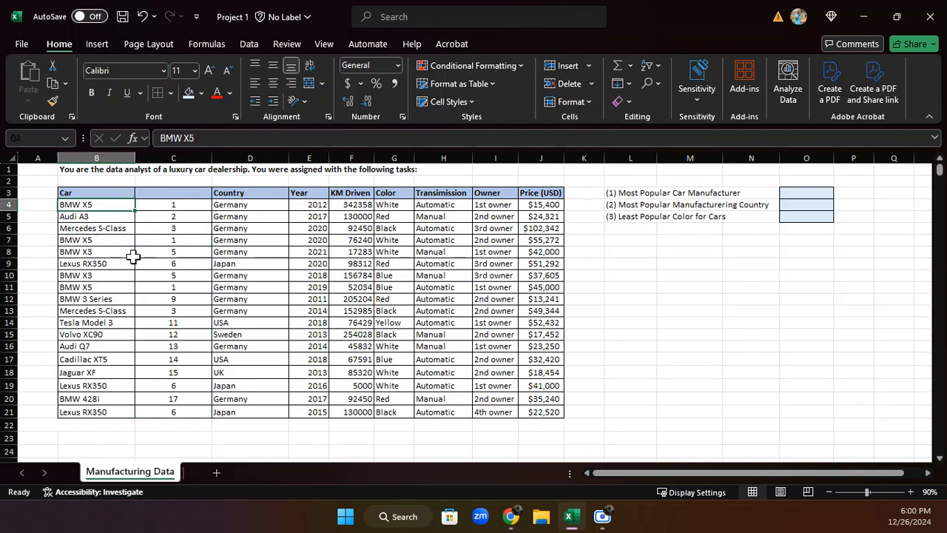
left_click(107, 289)
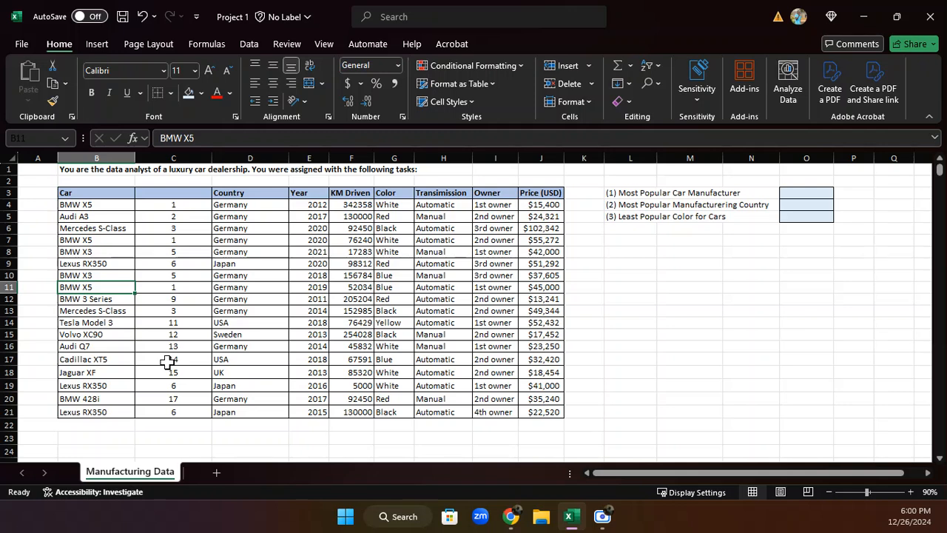
Copy the text "BMW X5" from inside cell B4, leave the cell unchanged and select the Audi Q7 cell
left_click(108, 205)
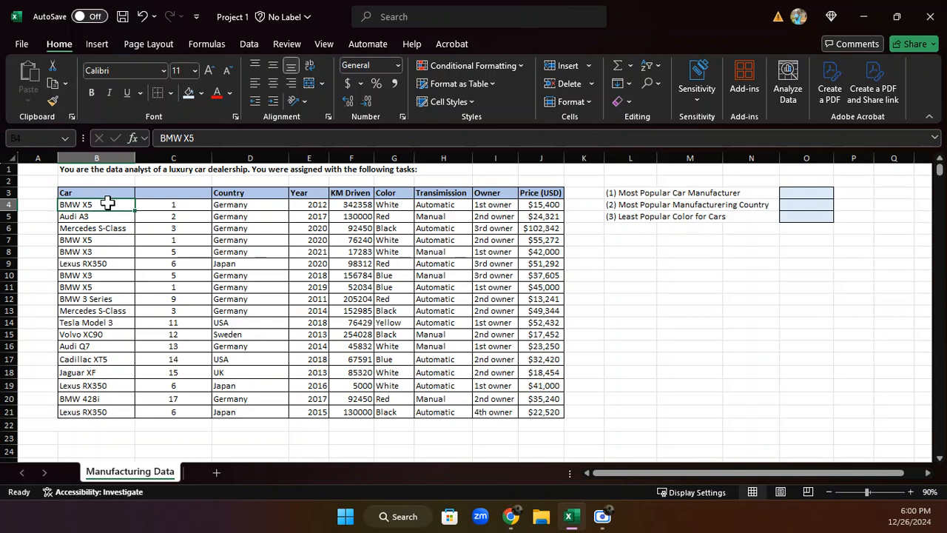
double_click(106, 204)
left_click_drag(105, 204, 26, 206)
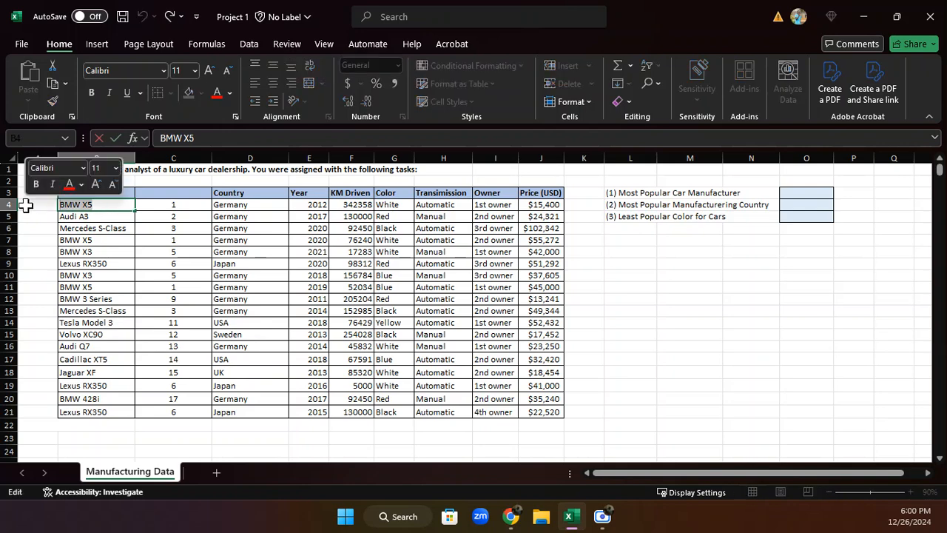
key("ctrl+c")
key("Return")
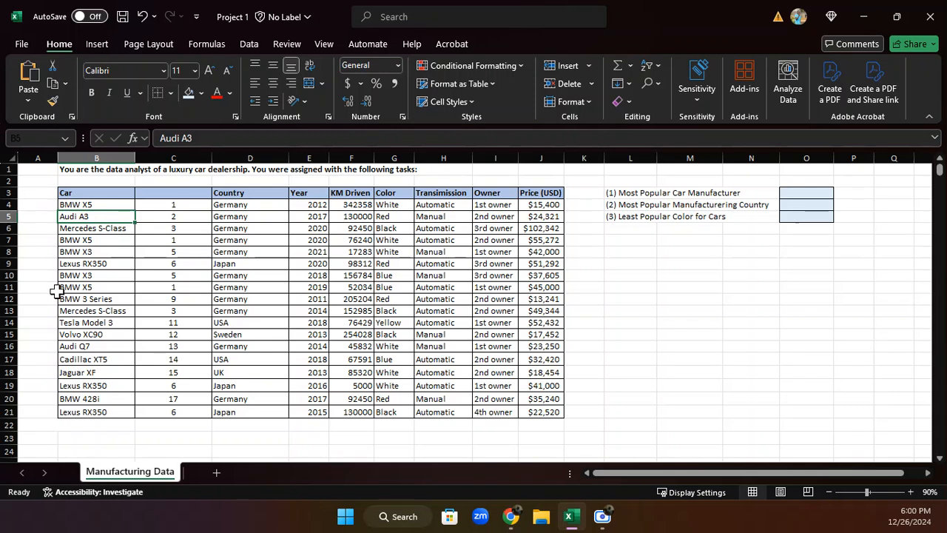
left_click(76, 346)
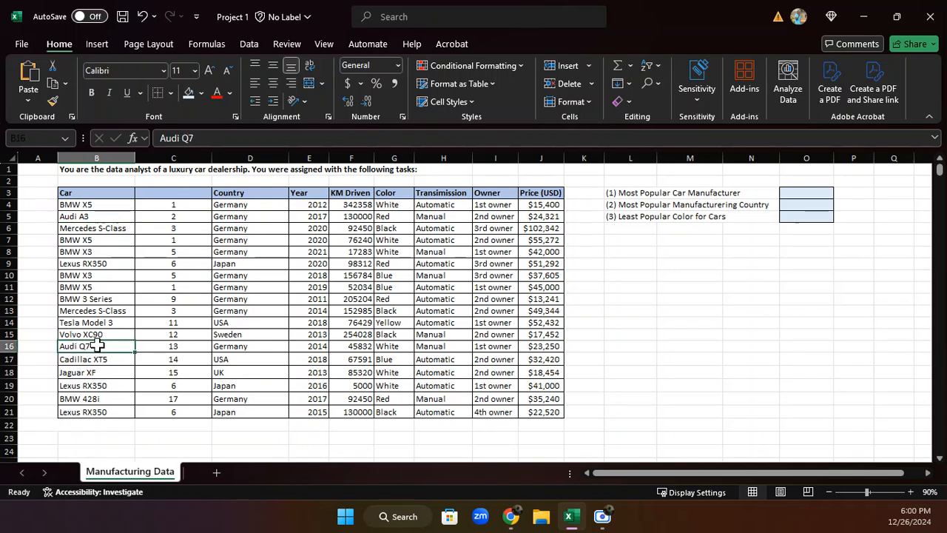
Replace the Audi Q7 entry in cell B16 with the copied text "BMW X5" to test the MATCH numbers, and undo the replacement
double_click(98, 346)
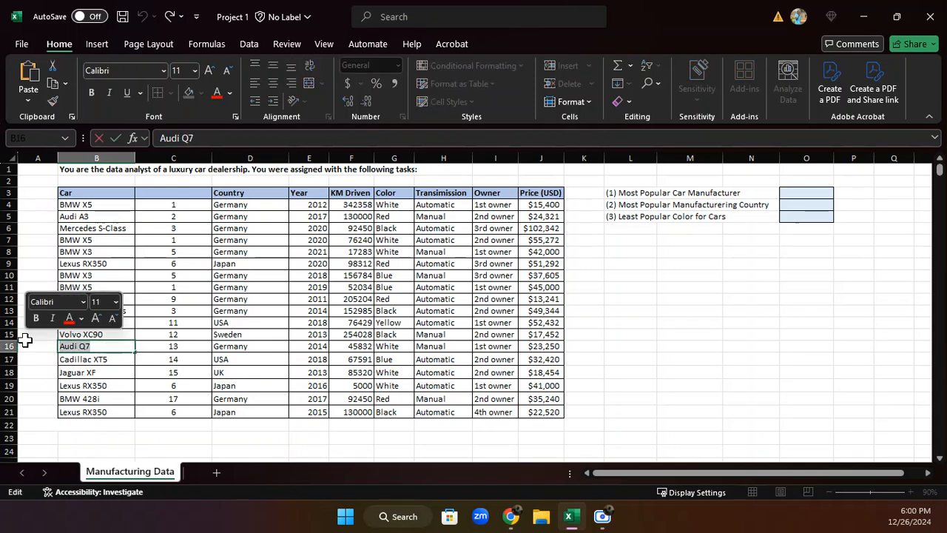
key("ctrl+v")
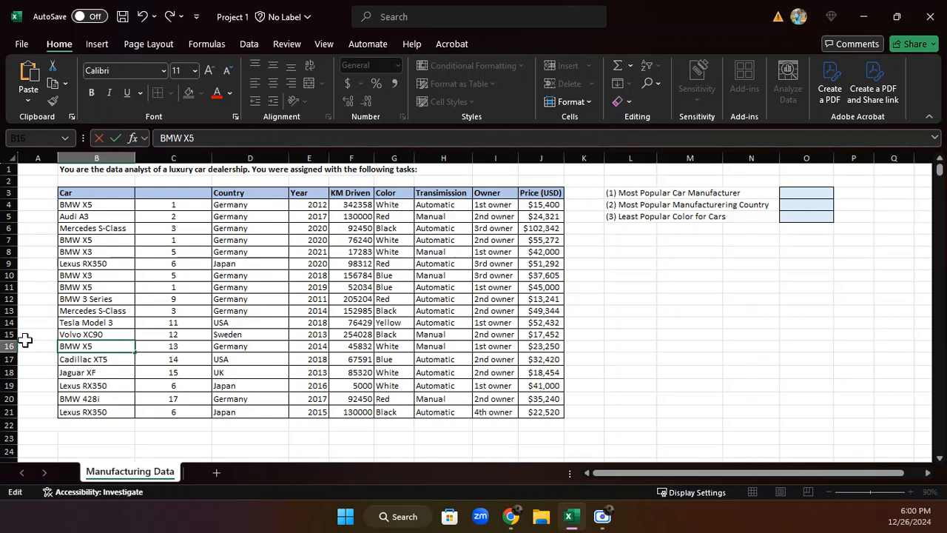
key("Return")
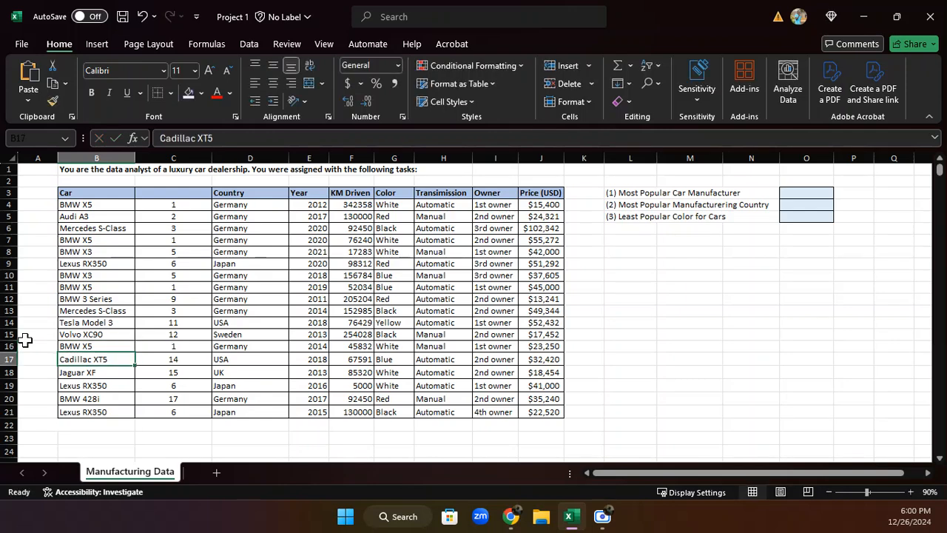
left_click(142, 17)
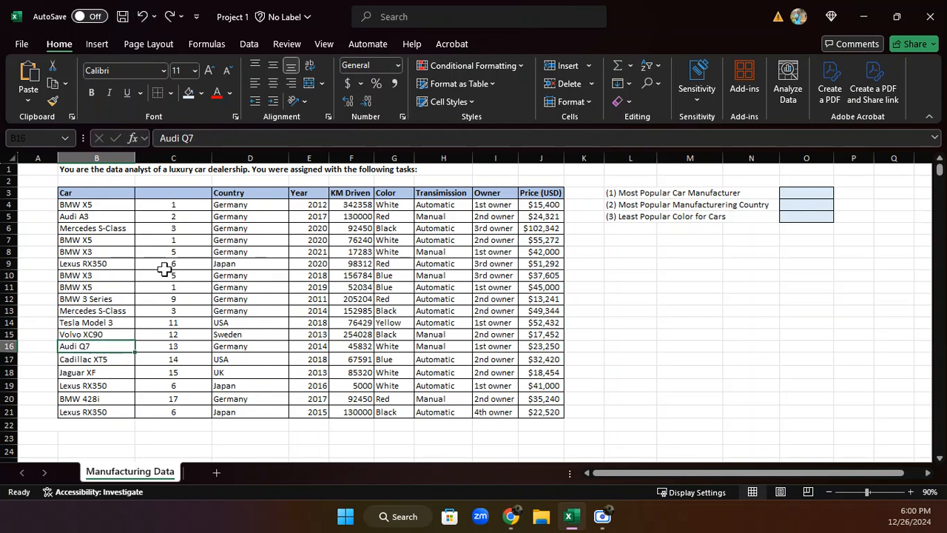
Wrap the MATCH formula in cell C4 in MODE as =MODE(MATCH(B4:B21,B4:B21,0)), inspect the result and undo the change
left_click(190, 207)
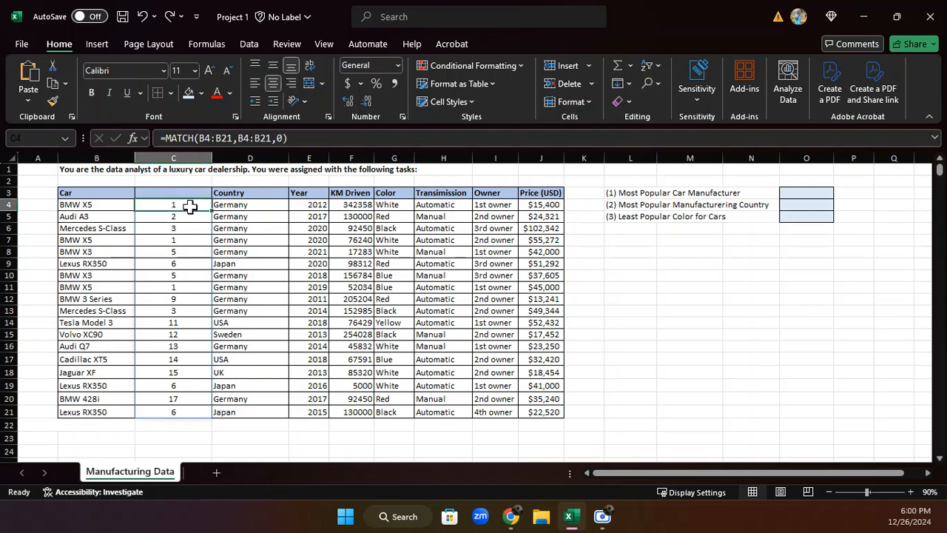
left_click_drag(190, 207, 190, 411)
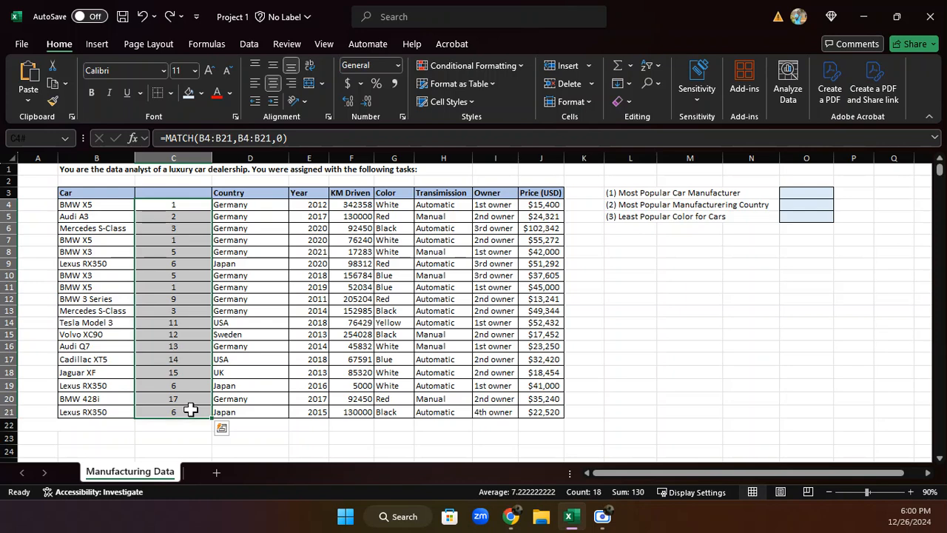
left_click(166, 138)
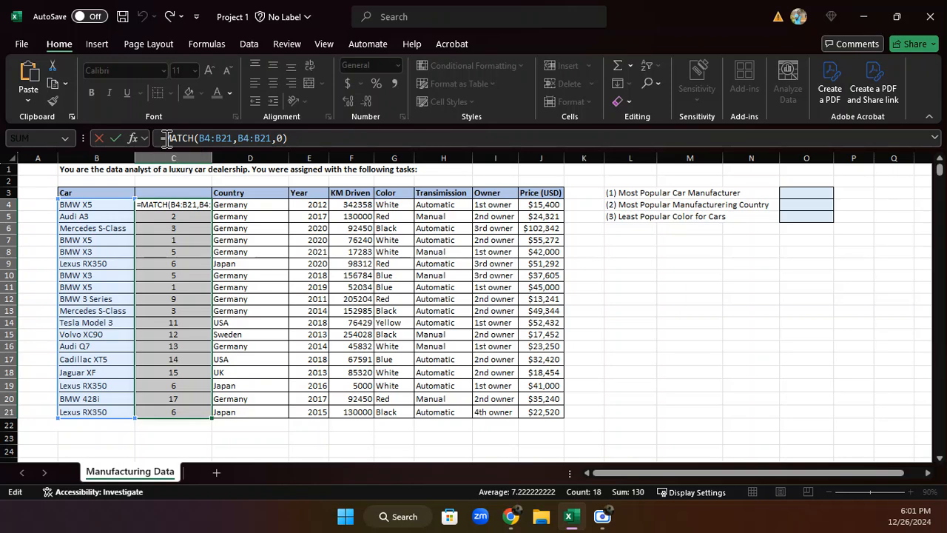
type("MODE")
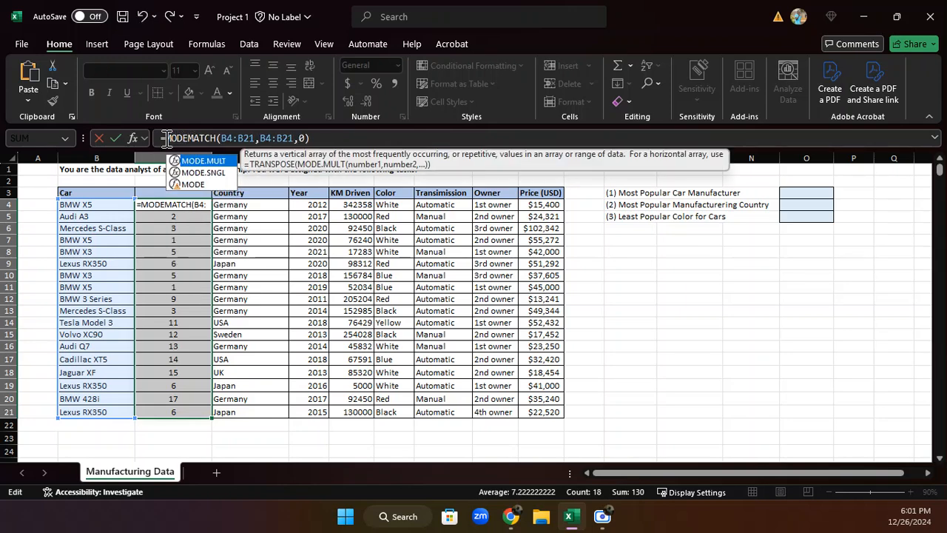
type("(")
left_click(326, 138)
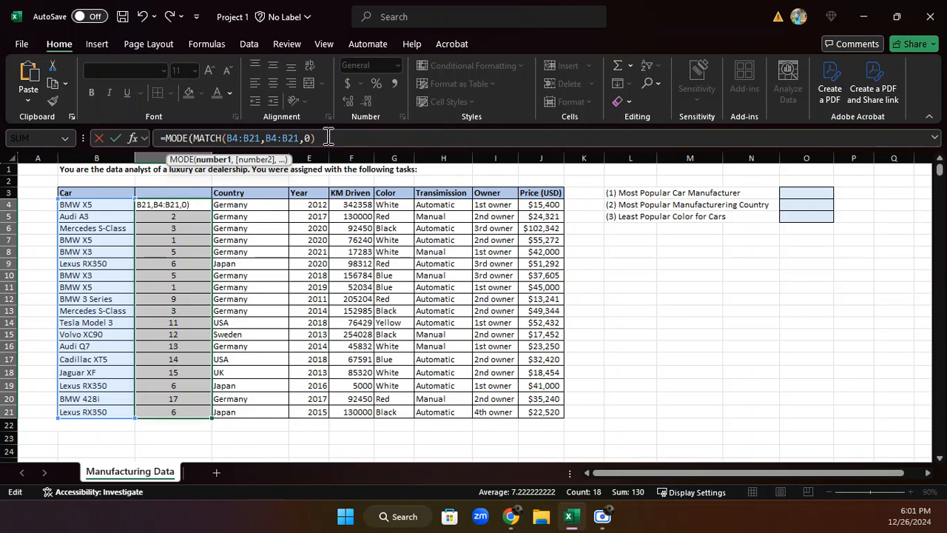
type(")")
key("Return")
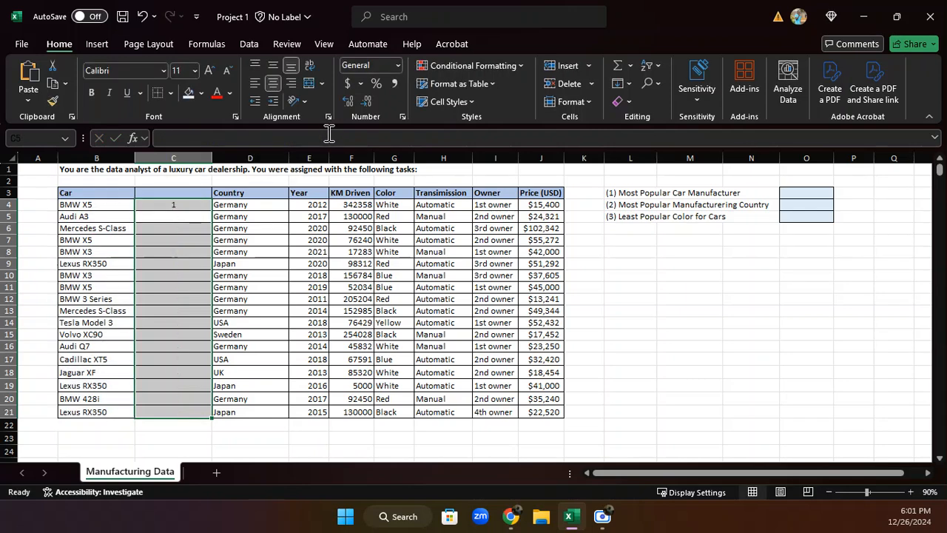
left_click(185, 209)
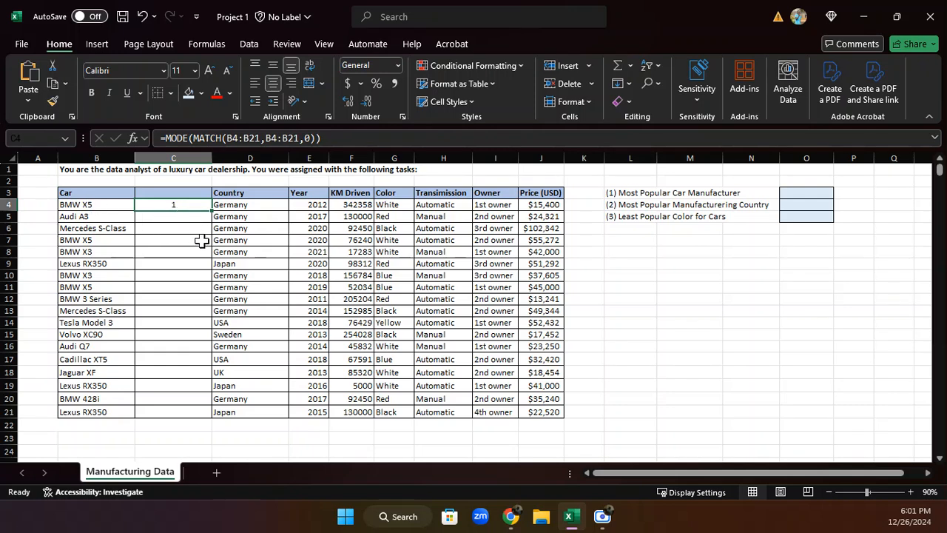
left_click(143, 16)
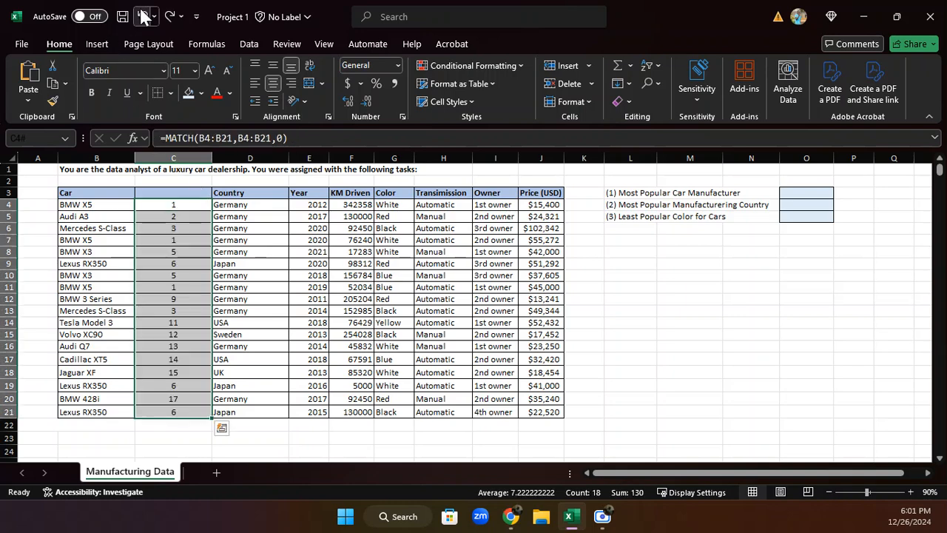
Check the MATCH numbers in cells C4, C7 and C11 against the first car entry in B4
left_click(182, 205)
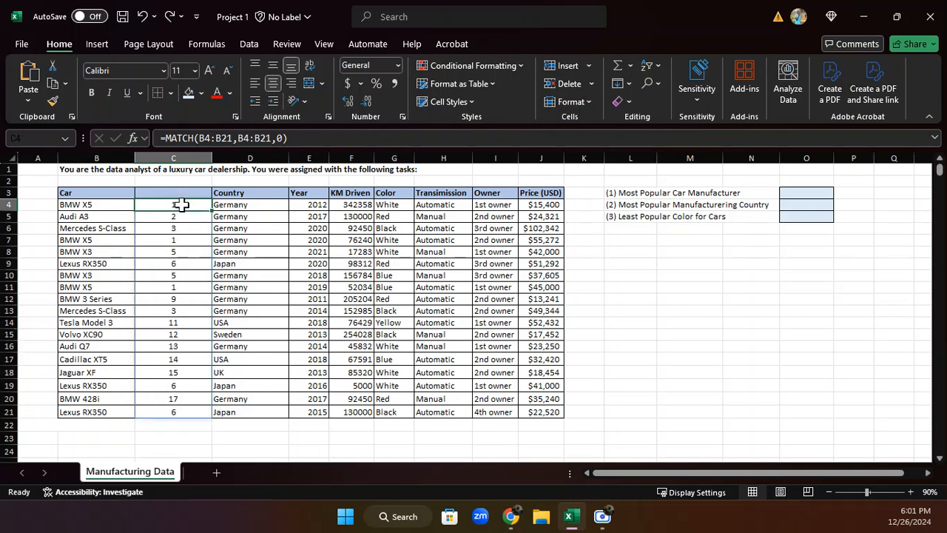
left_click(181, 241)
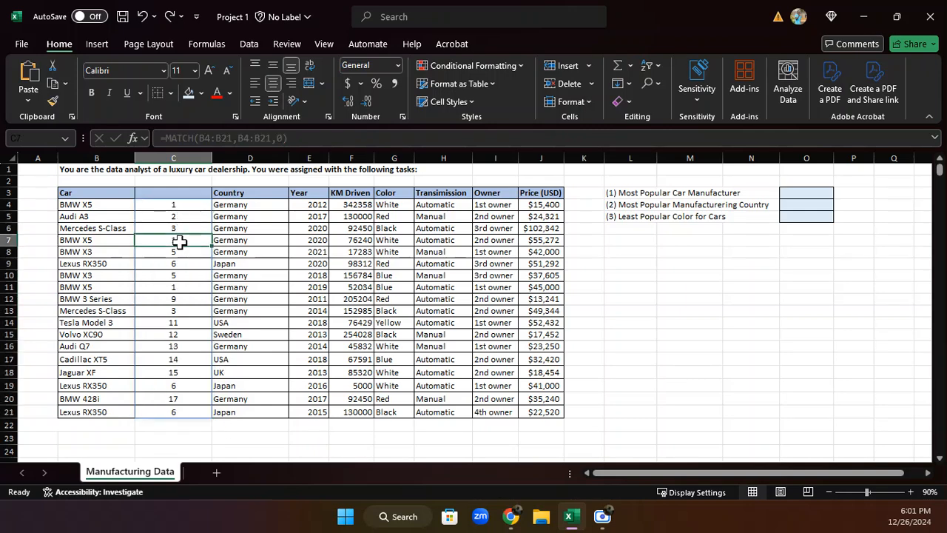
left_click(178, 287)
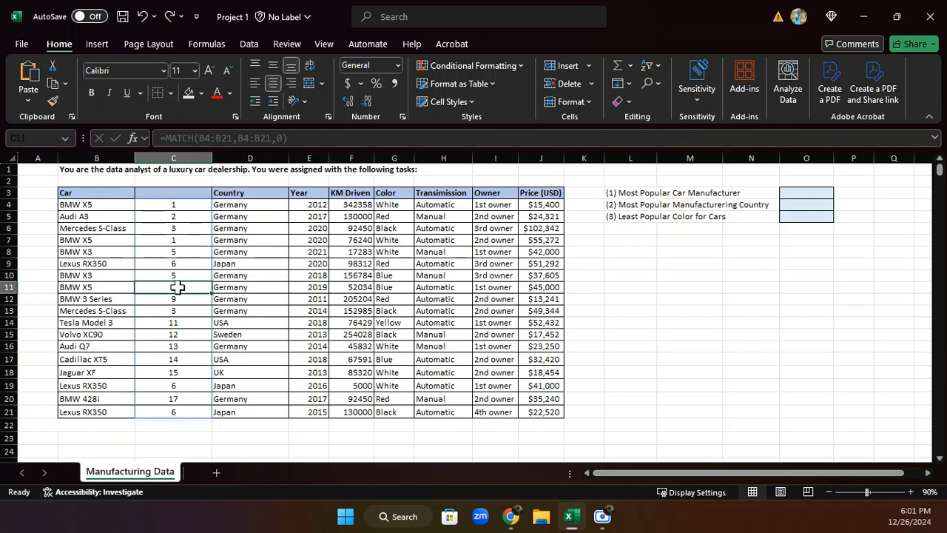
left_click(82, 203)
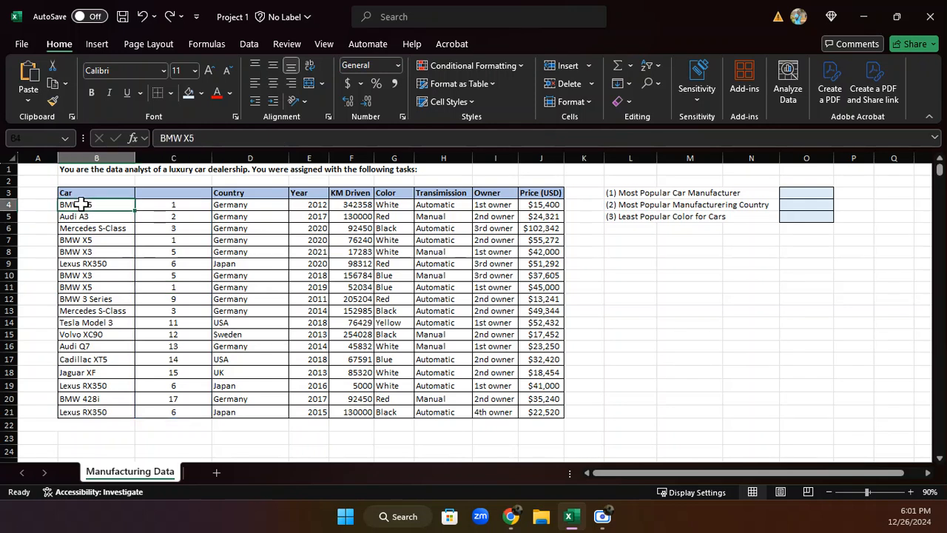
Delete the helper column C containing the MATCH numbers
left_click(797, 197)
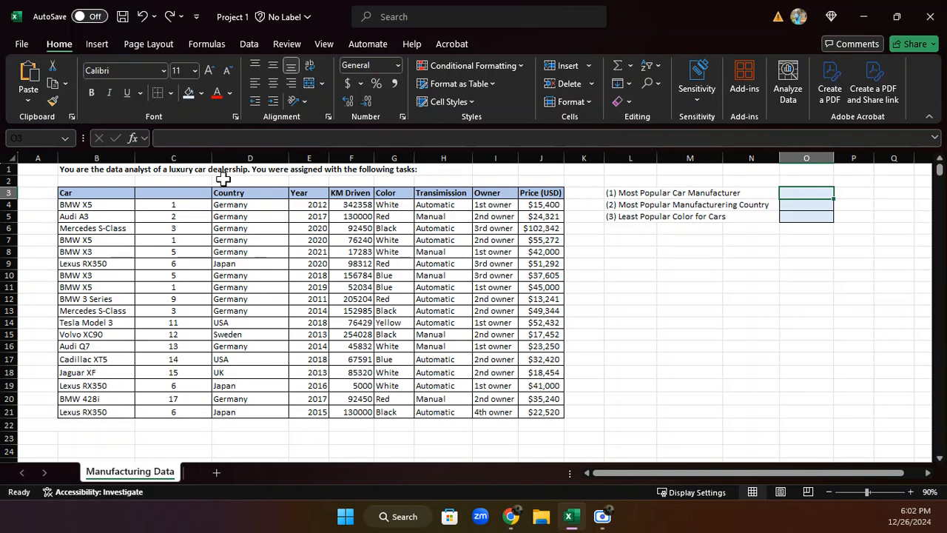
right_click(168, 162)
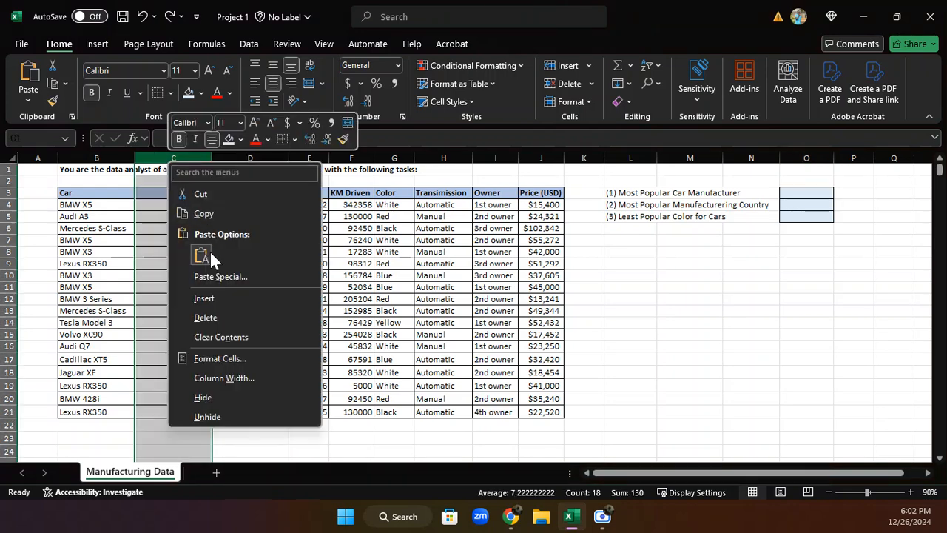
left_click(205, 318)
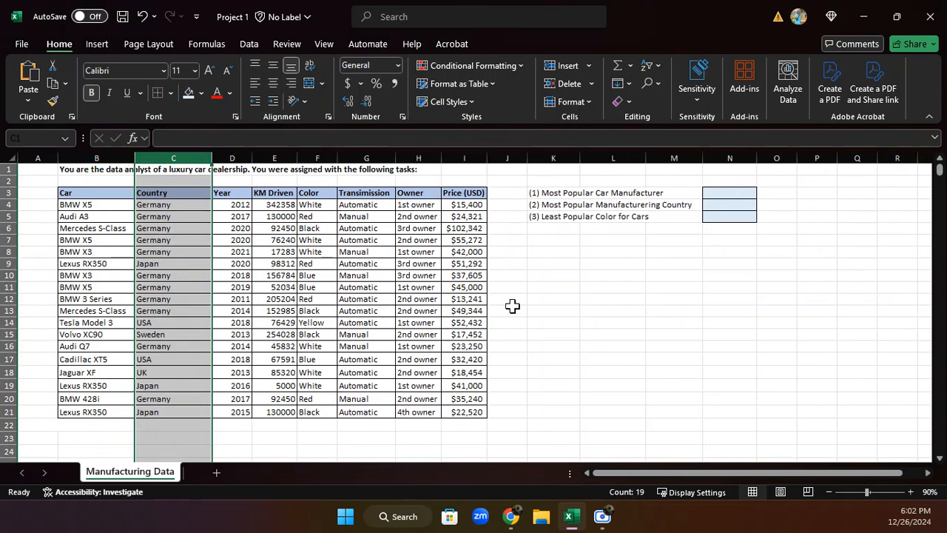
left_click(722, 191)
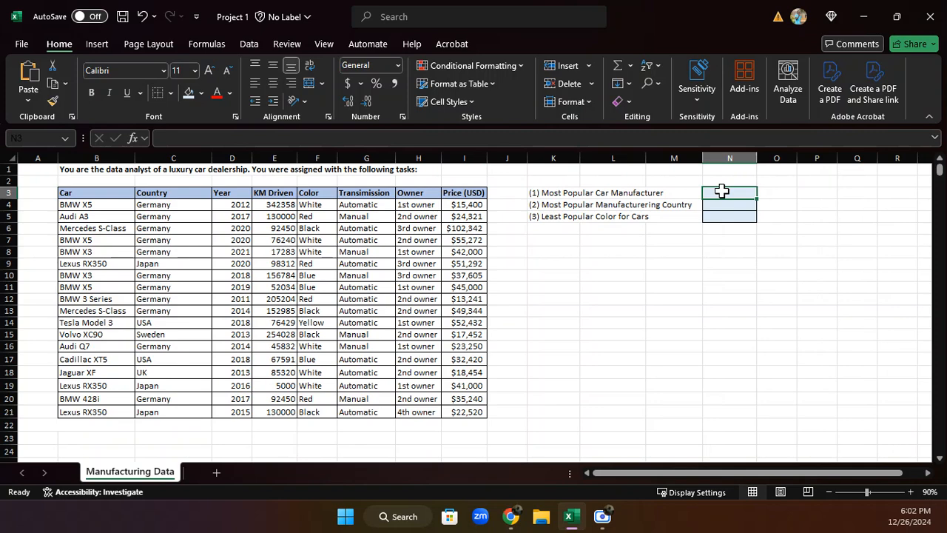
type("=")
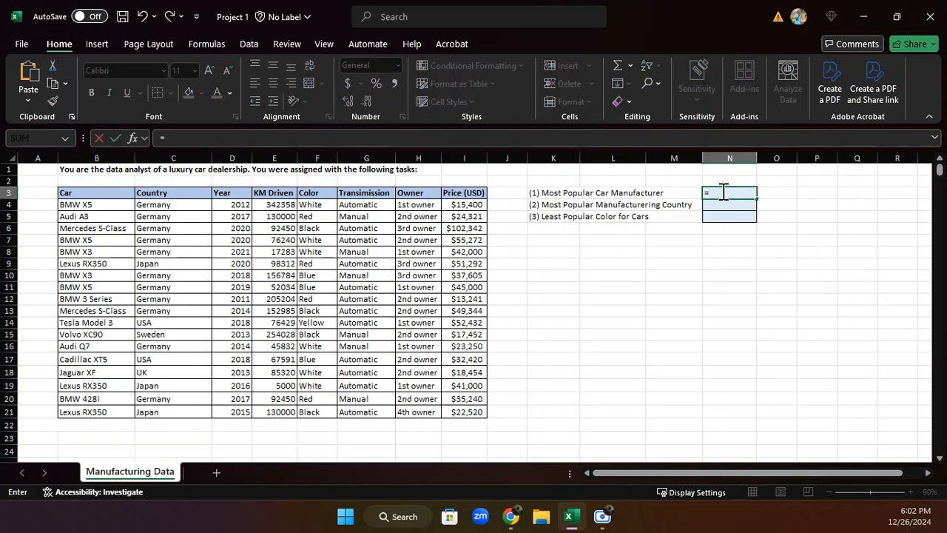
key("Escape")
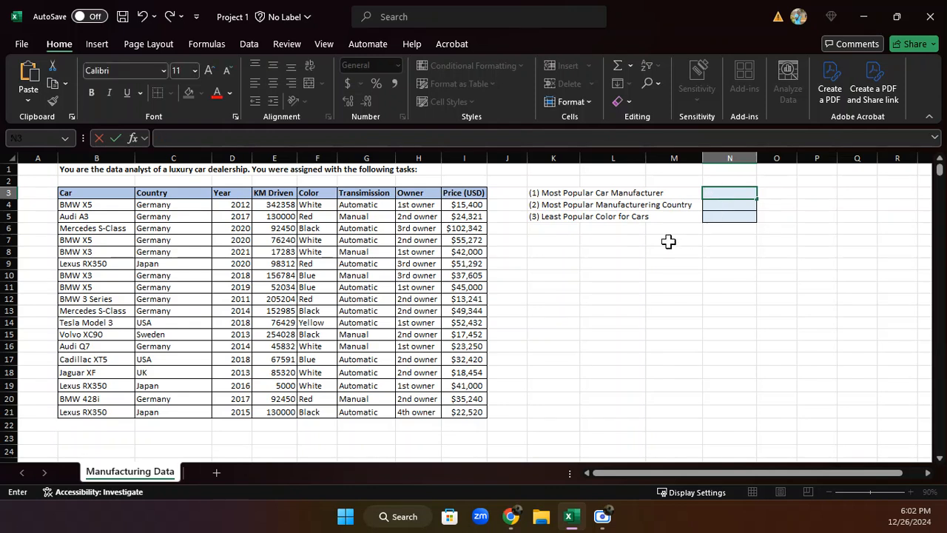
Enter the exact-match formula =MATCH(B4:B21,B4:B21,0) in cell L8, below the task list
left_click(628, 252)
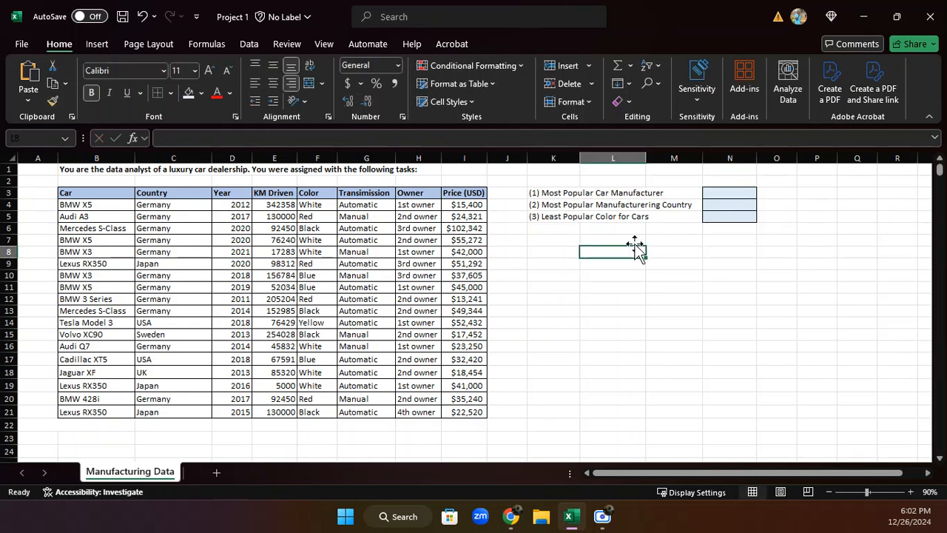
type("=")
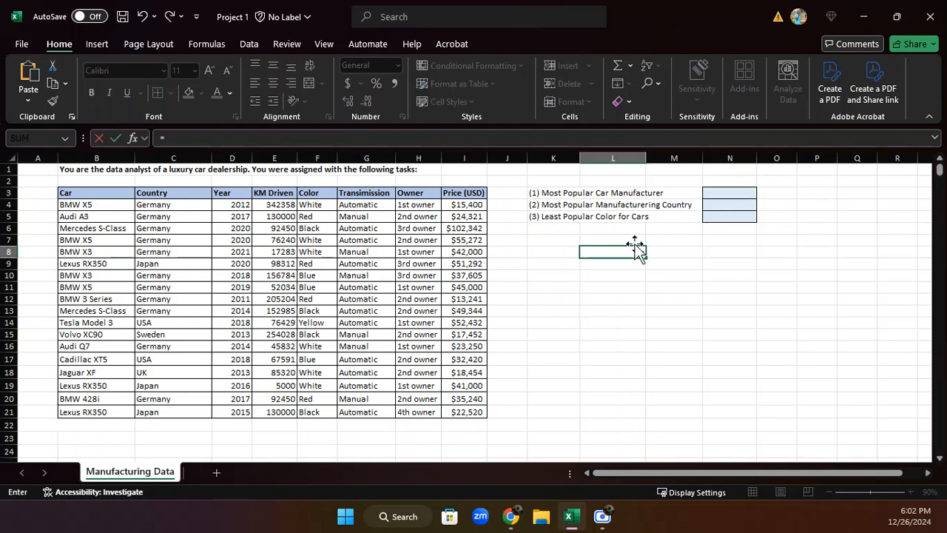
type("MATCH")
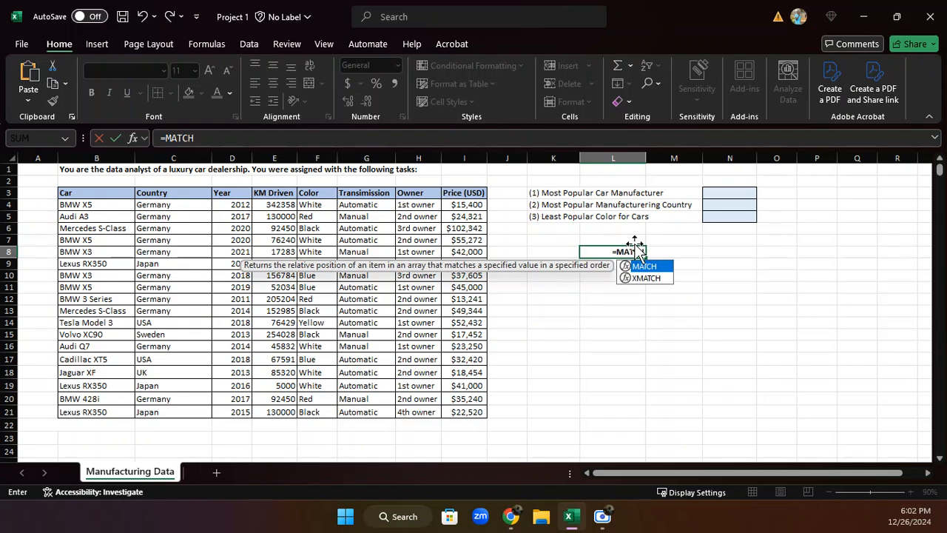
type("(")
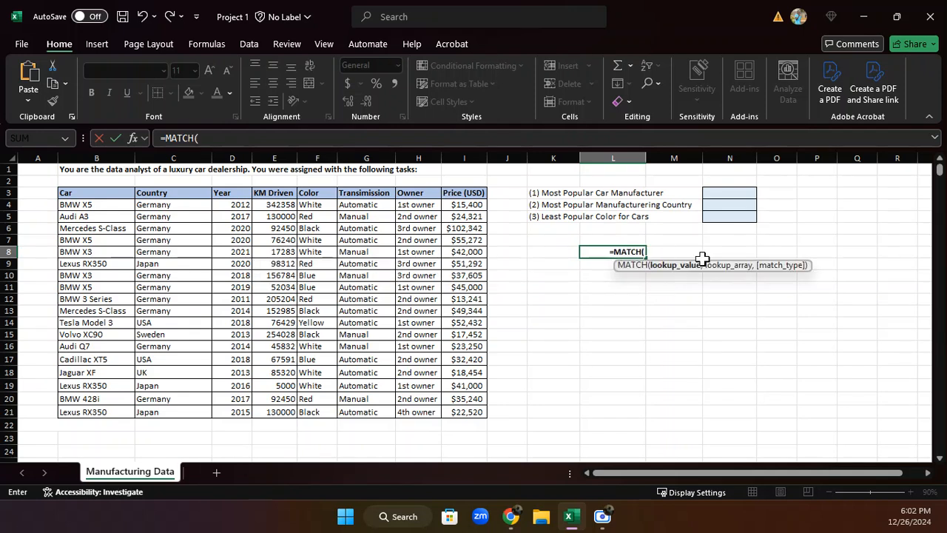
left_click_drag(104, 206, 103, 412)
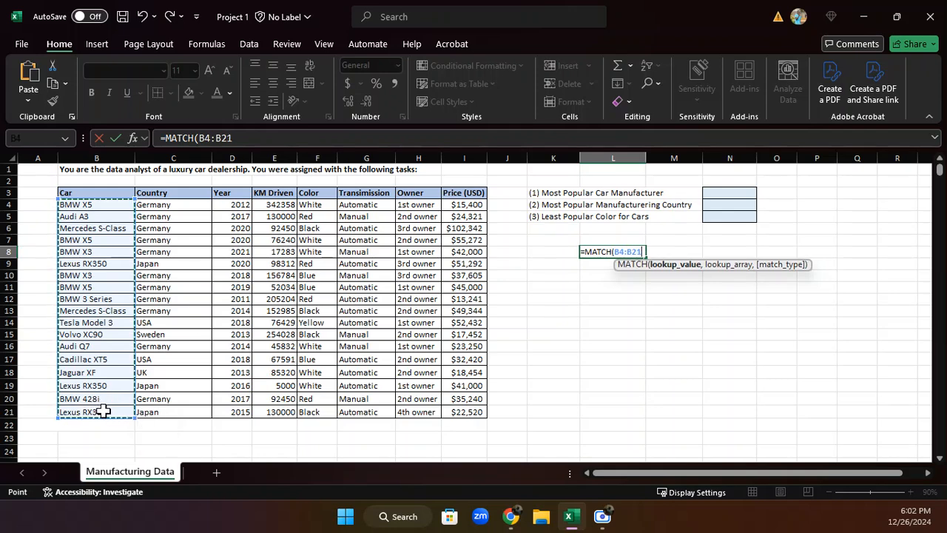
type(",")
left_click_drag(78, 205, 91, 412)
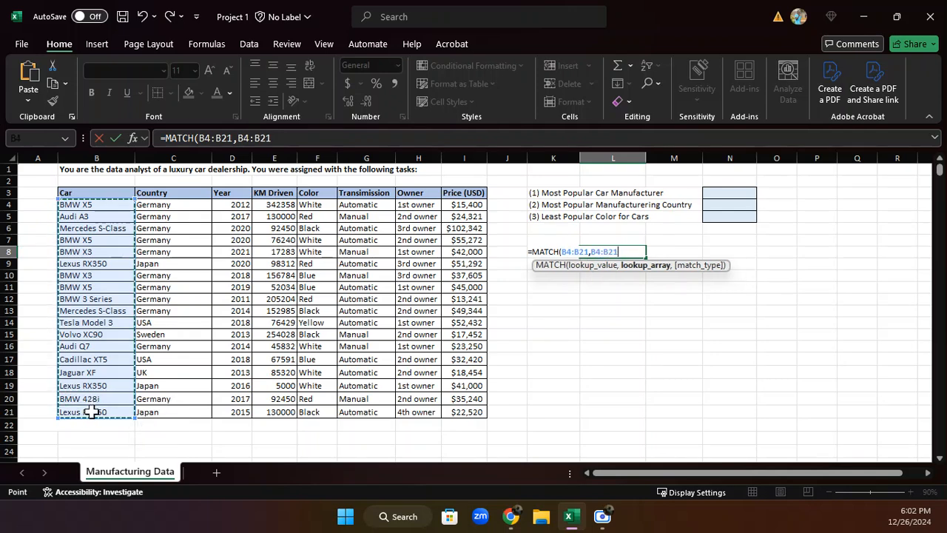
type(",0)")
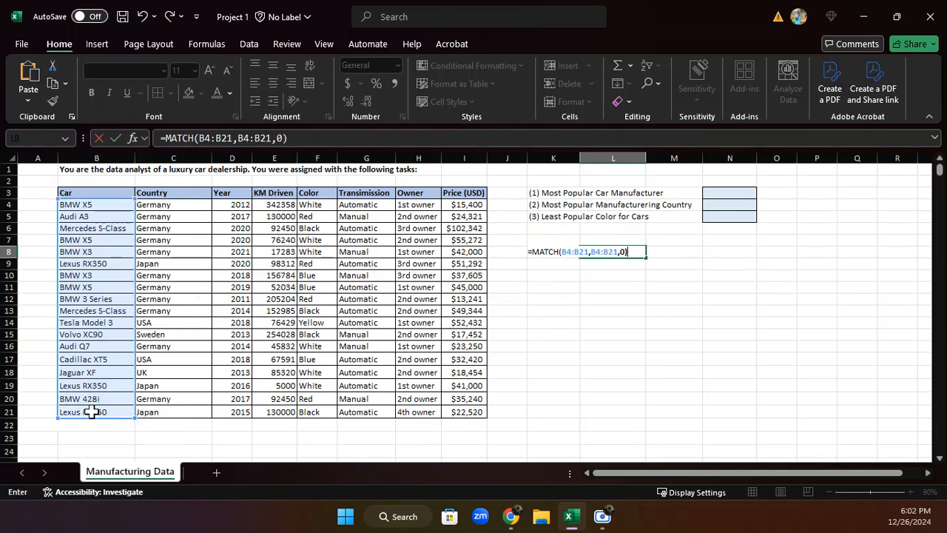
key("Return")
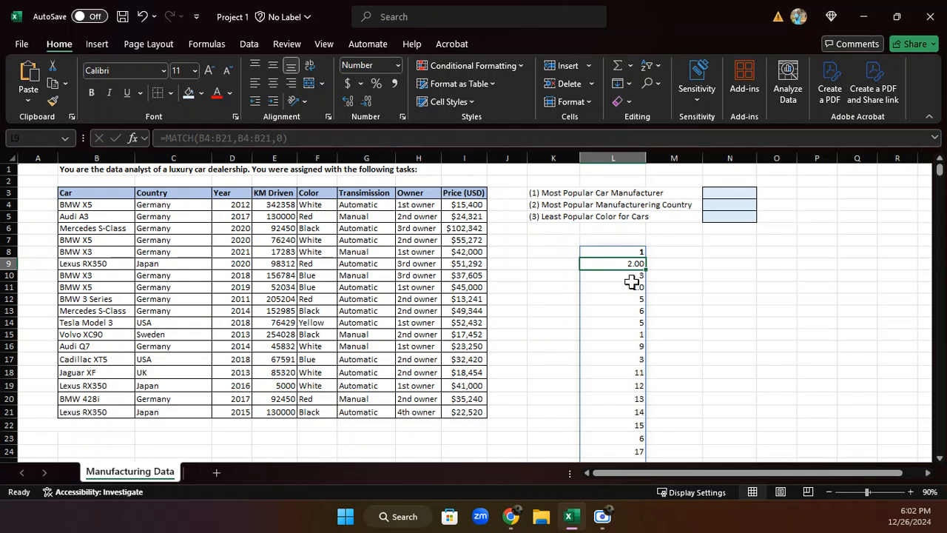
Wrap the MATCH formula in cell L8 in MODE so it reads =MODE(MATCH(B4:B21,B4:B21,0))
left_click(622, 253)
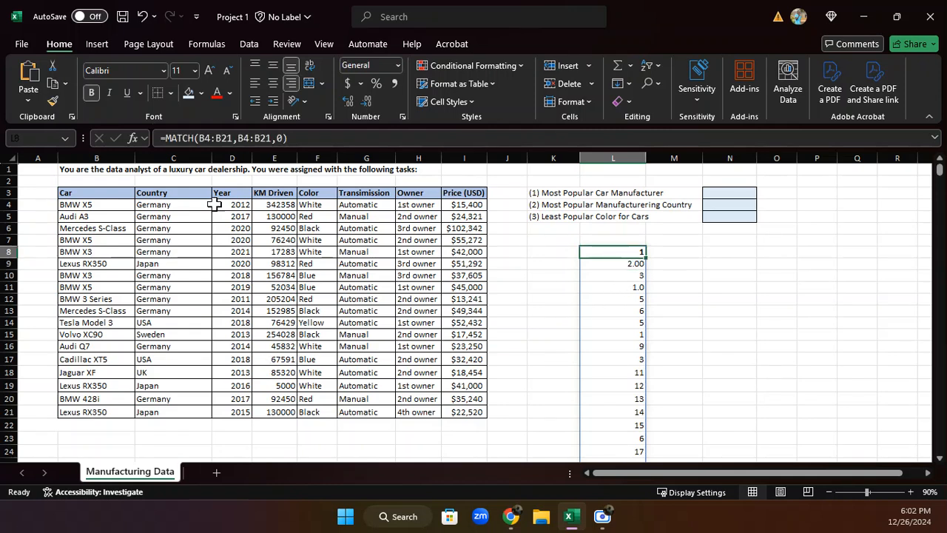
left_click(170, 137)
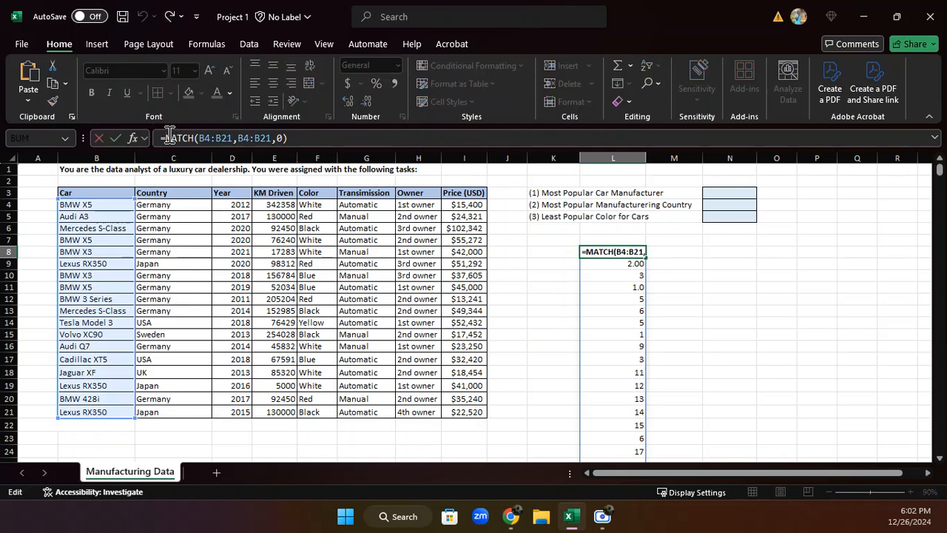
type("MODE")
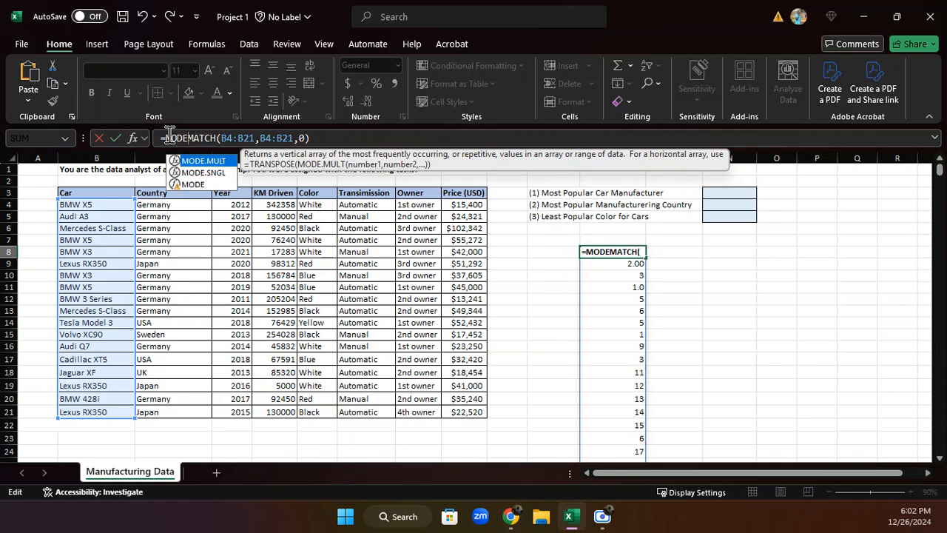
type("(")
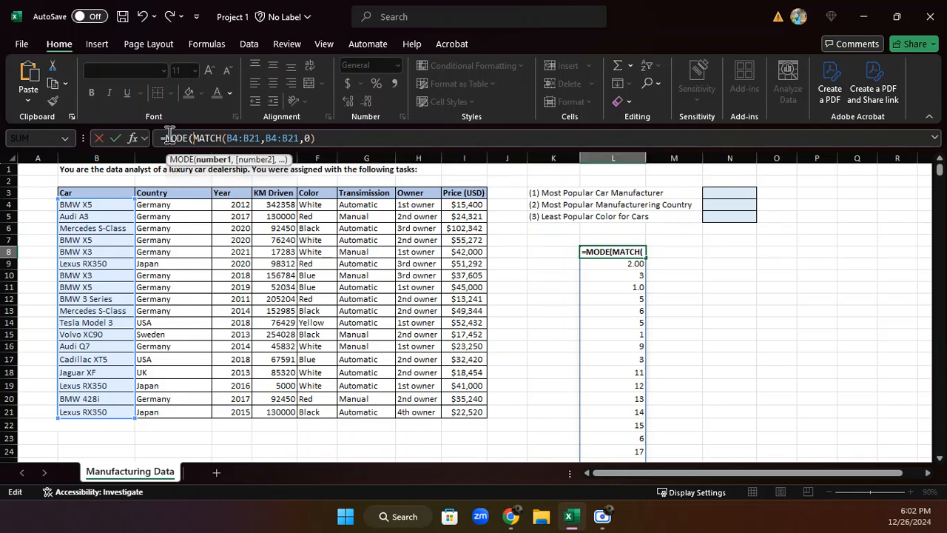
left_click(328, 137)
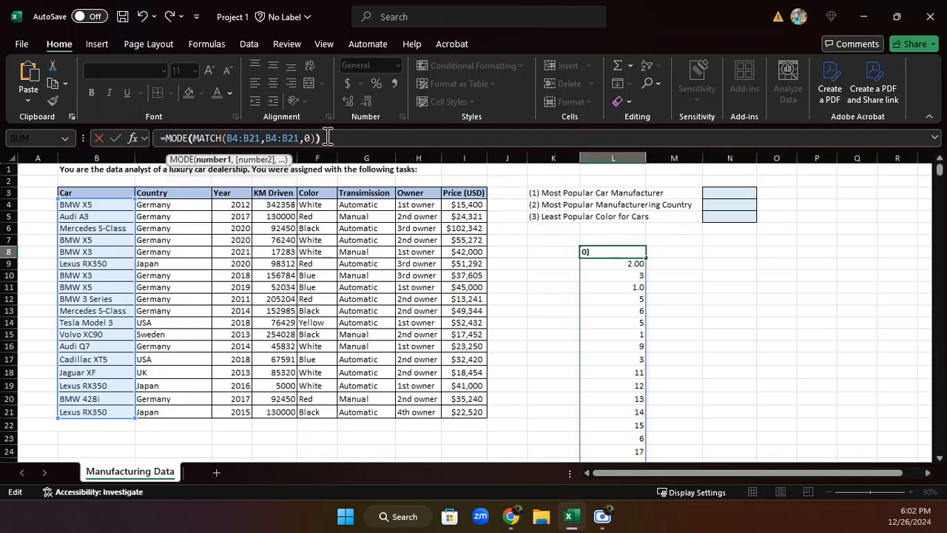
key("Return")
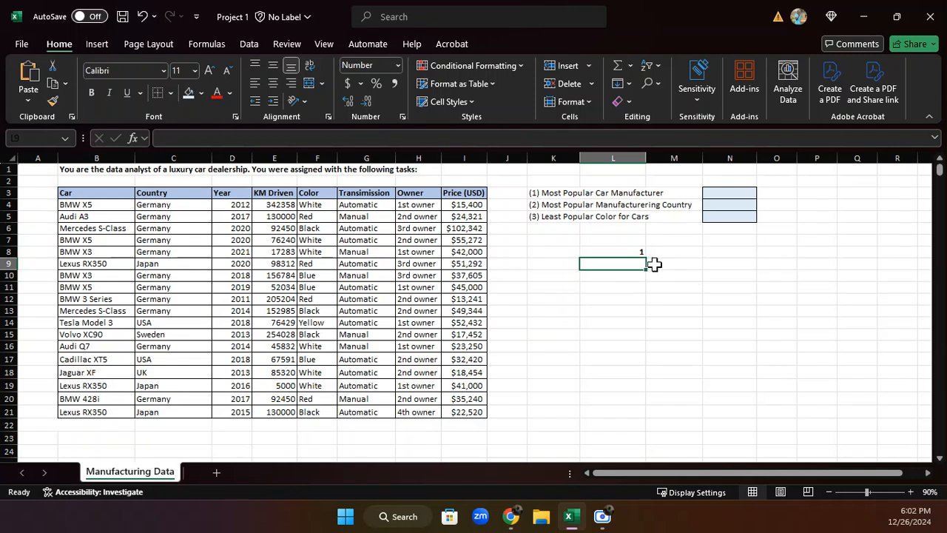
Copy the expression MODE(MATCH(B4:B21,B4:B21,0)) from cell L8 without its equals sign
left_click(612, 252)
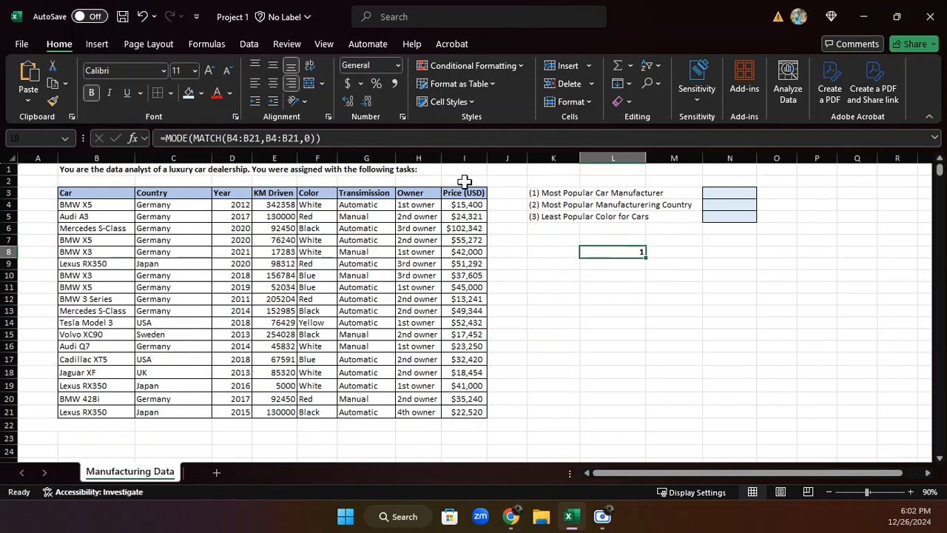
left_click(330, 139)
left_click_drag(329, 139, 169, 139)
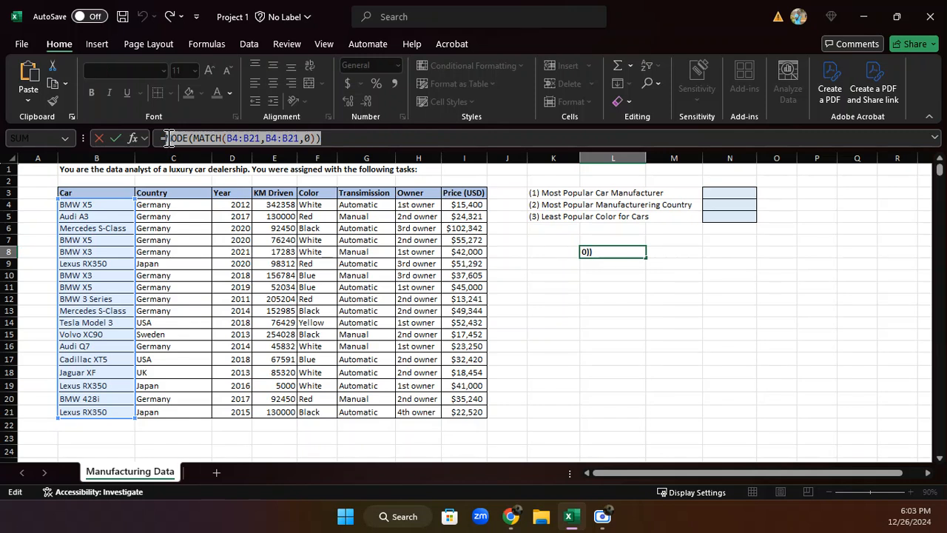
key("Return")
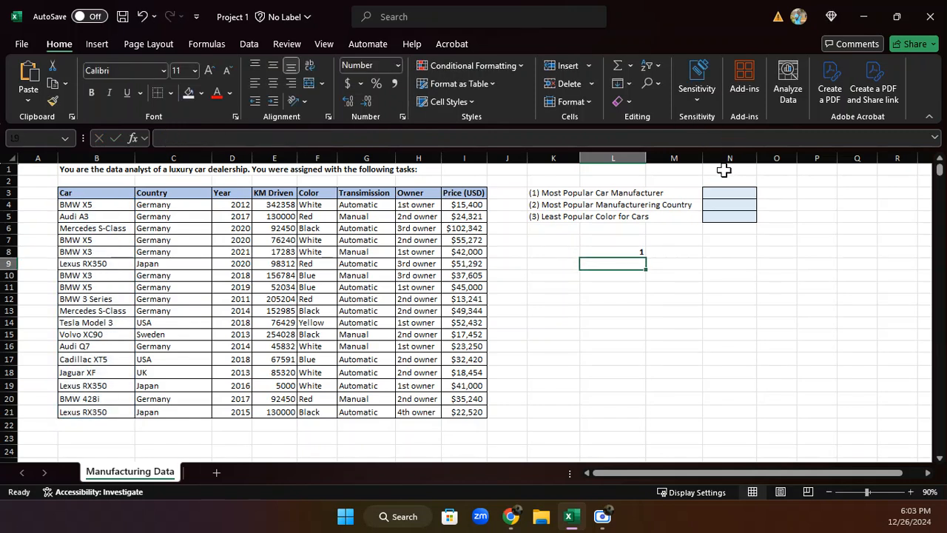
Enter =INDEX(B4:B21,MODE(MATCH(B4:B21,B4:B21,0)),1) in cell N3 for the most popular car manufacturer, pasting the copied expression as the row number
left_click(719, 195)
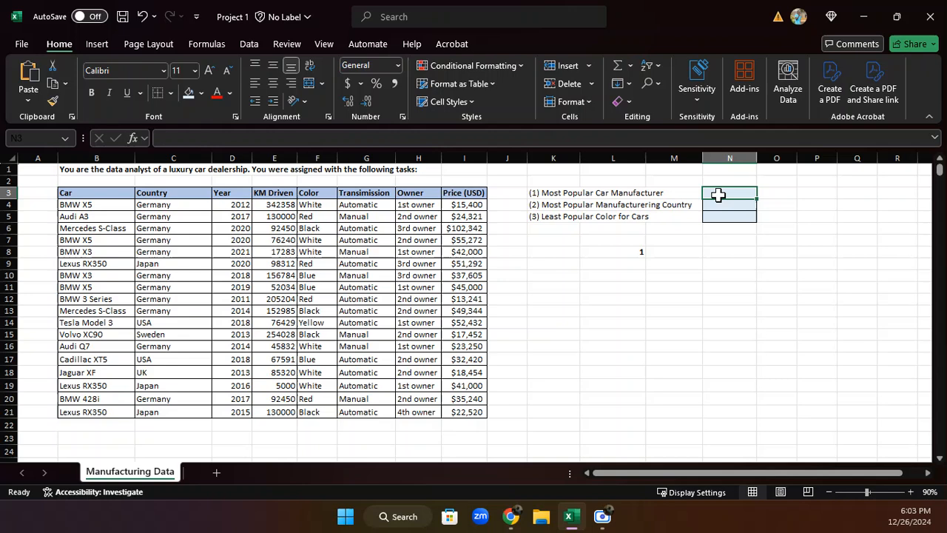
type("=IN")
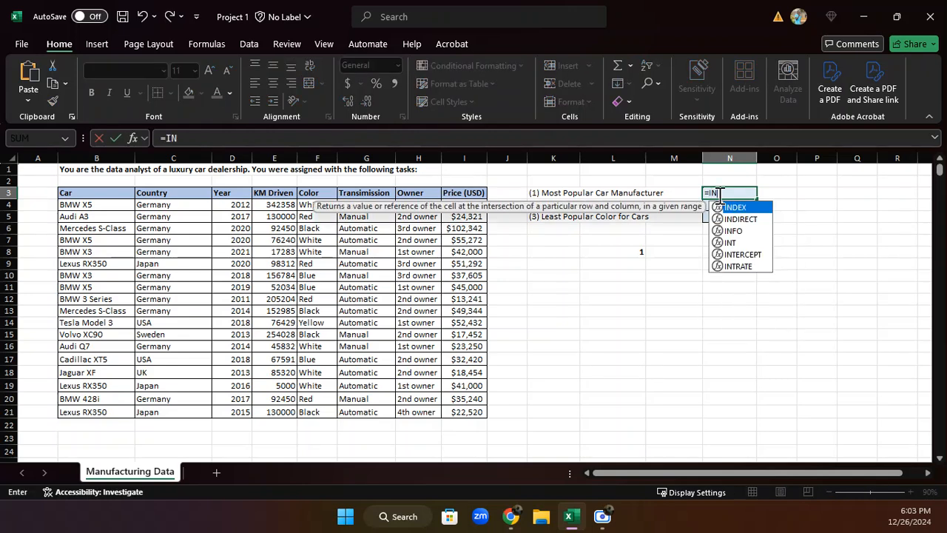
type("DE")
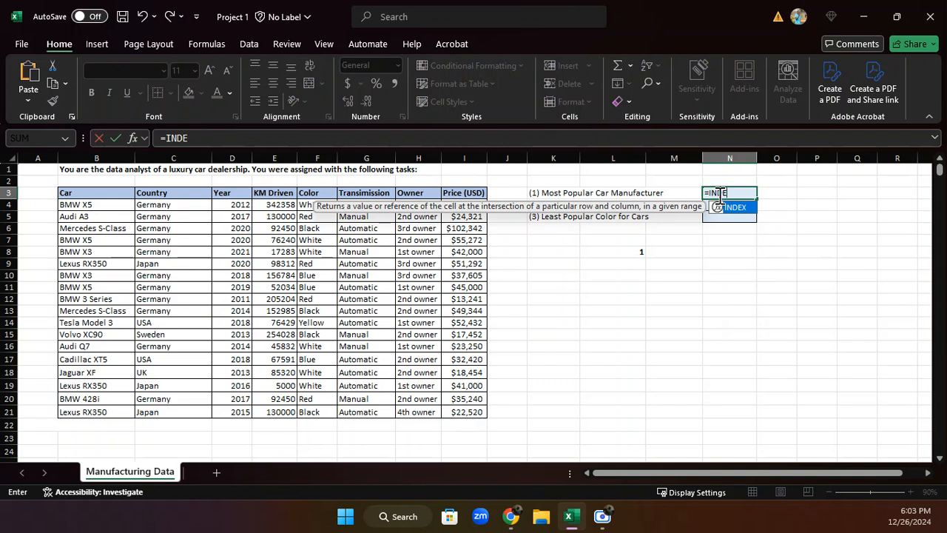
type("X(")
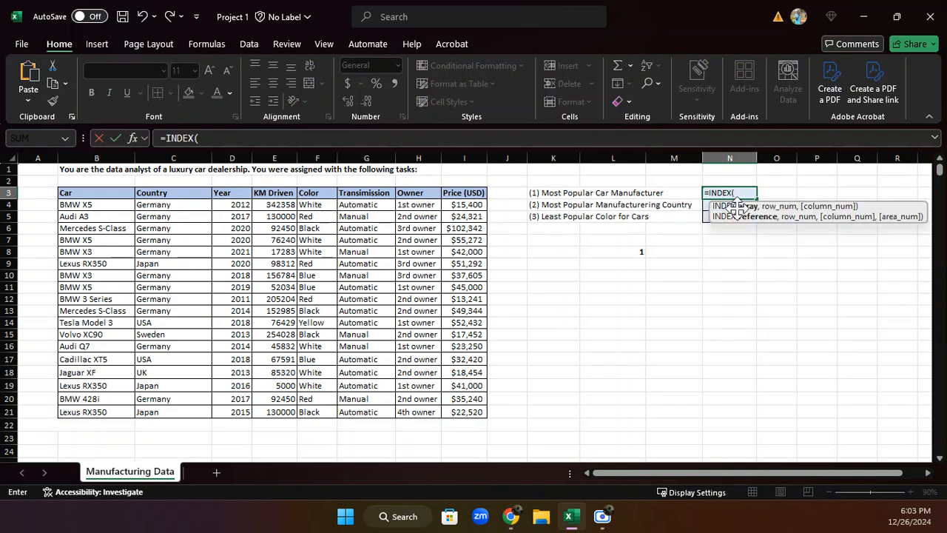
left_click(82, 206)
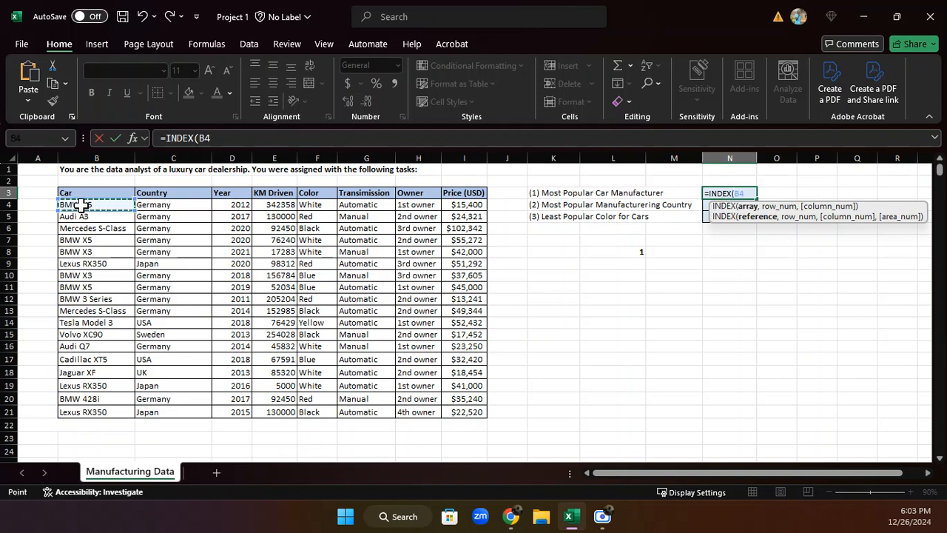
left_click_drag(82, 207, 107, 411)
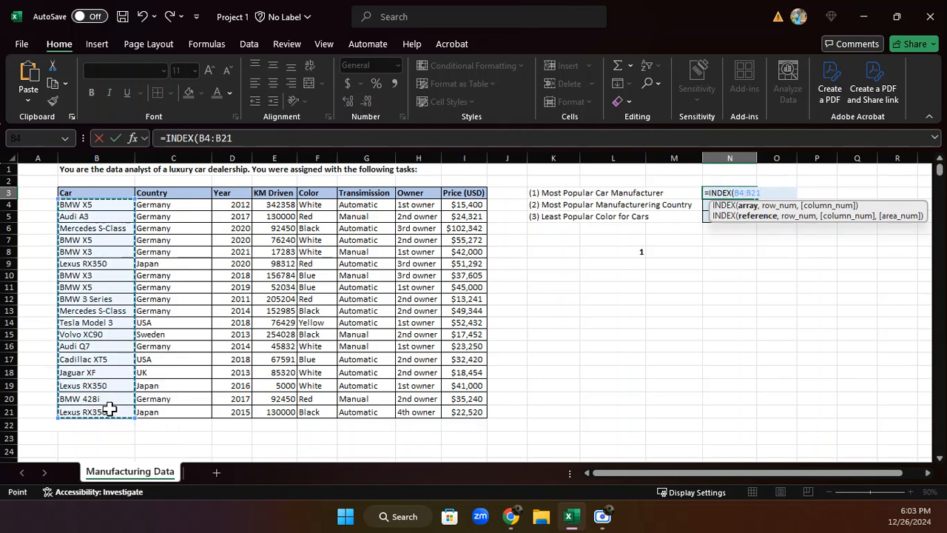
type(",")
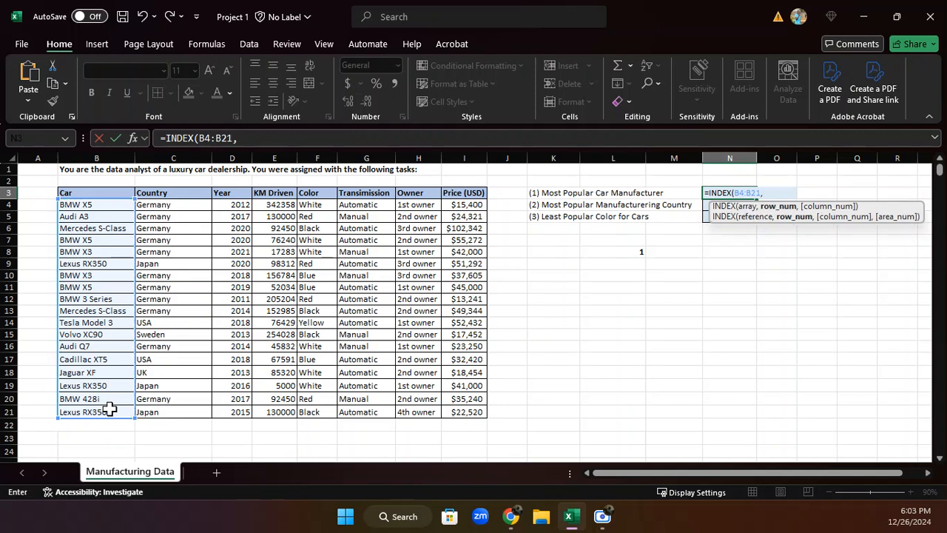
key("ctrl+v")
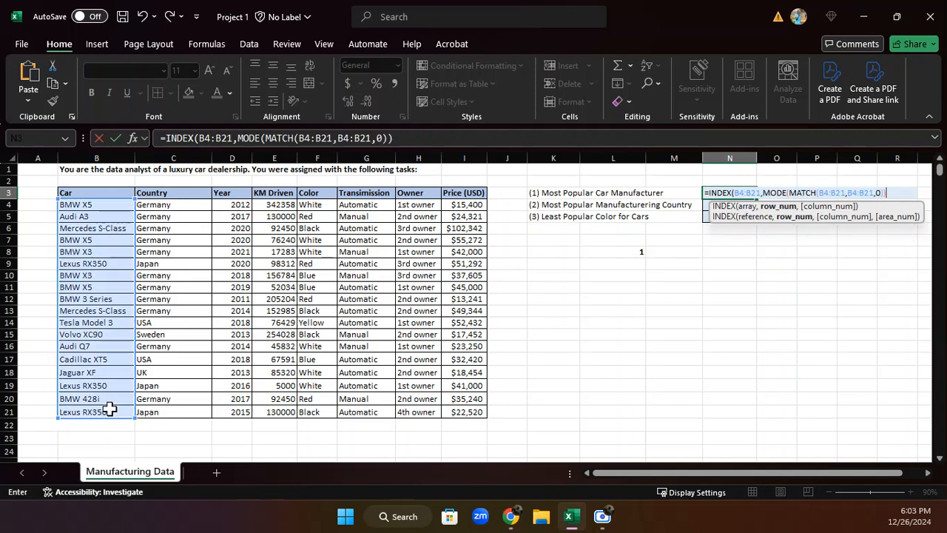
type(",")
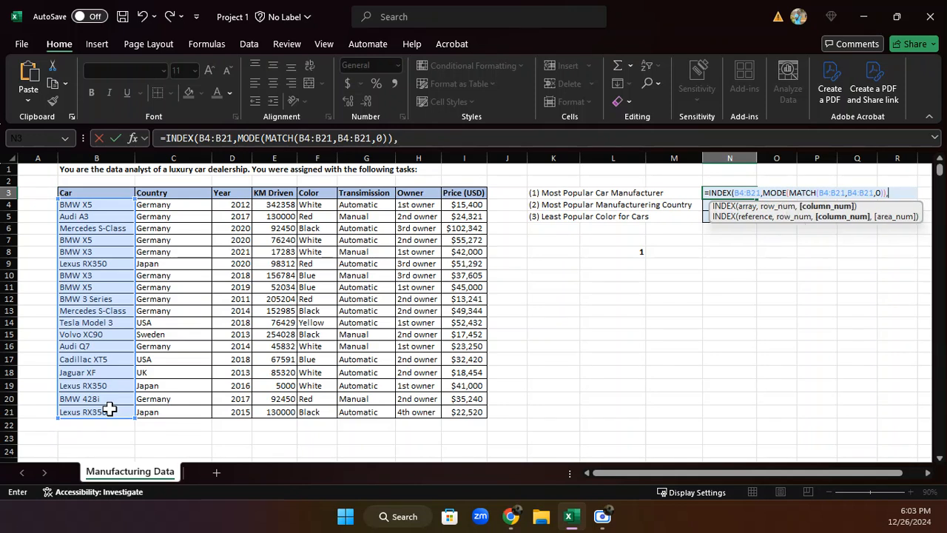
type("1)")
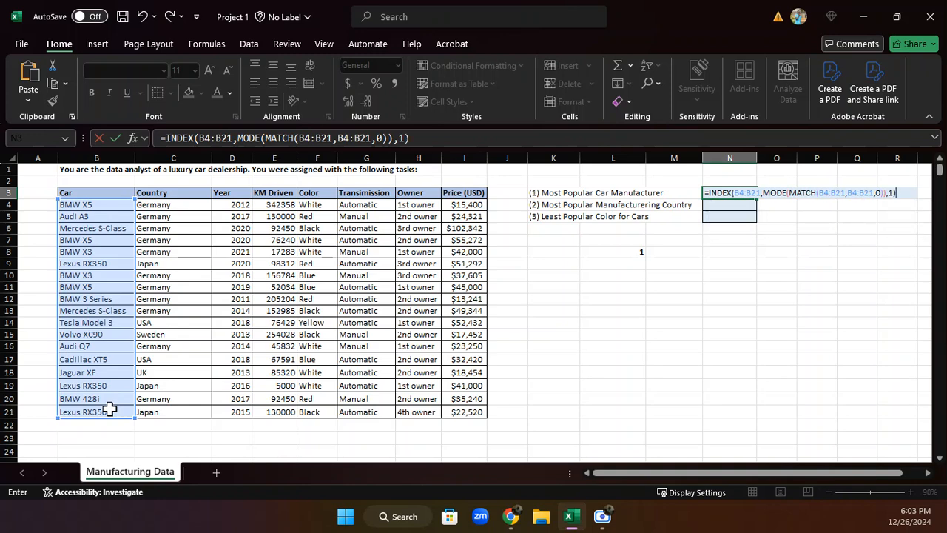
key("Return")
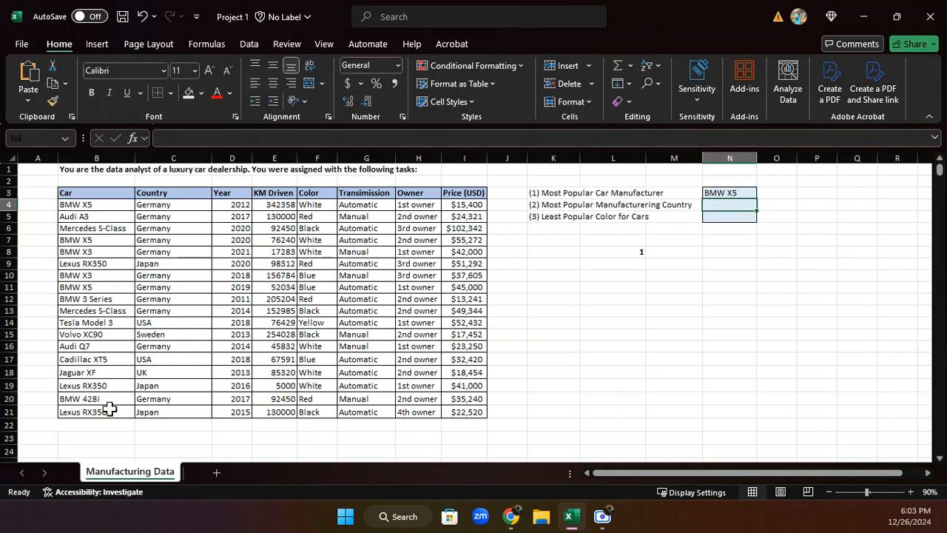
left_click(738, 192)
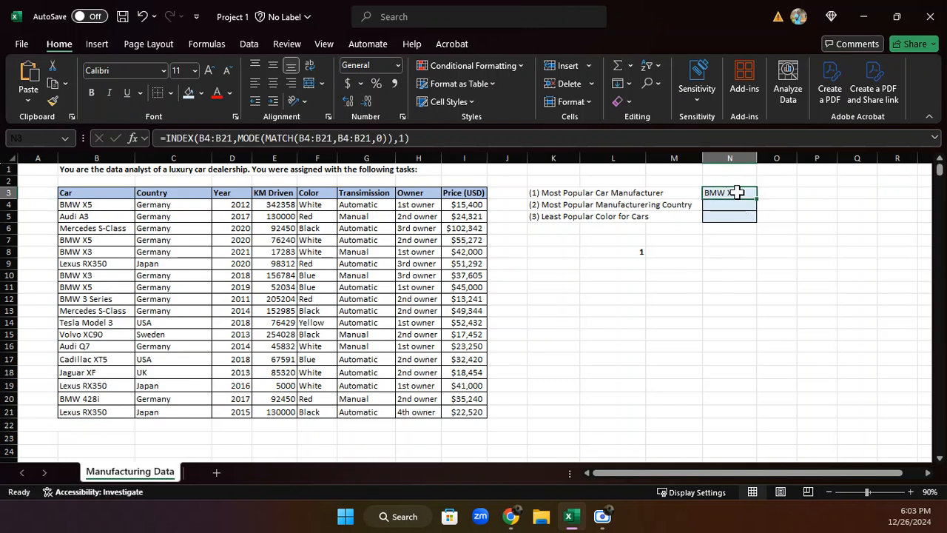
Test the formula by replacing the cars in B15 and B16 with Mercedes S-Class copied from B6, and autofit column N
left_click(111, 228)
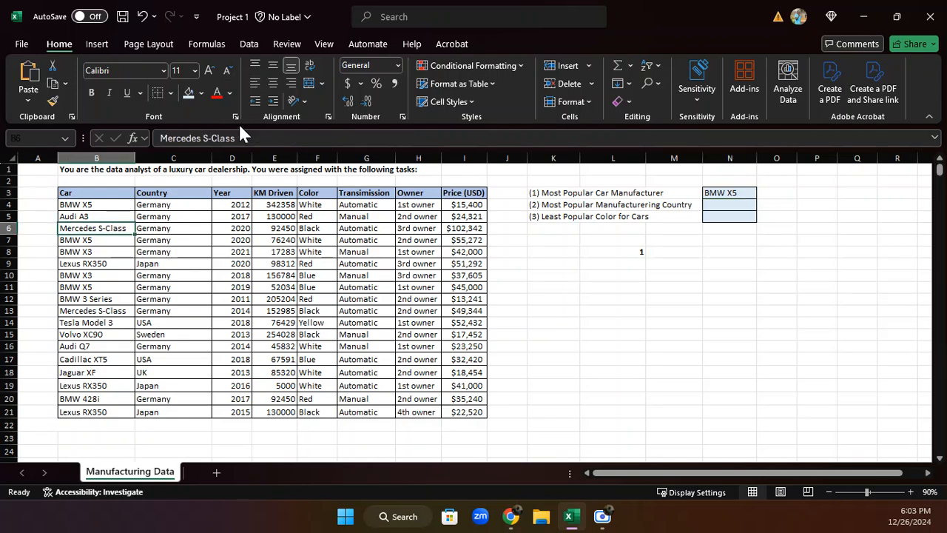
left_click_drag(242, 139, 151, 140)
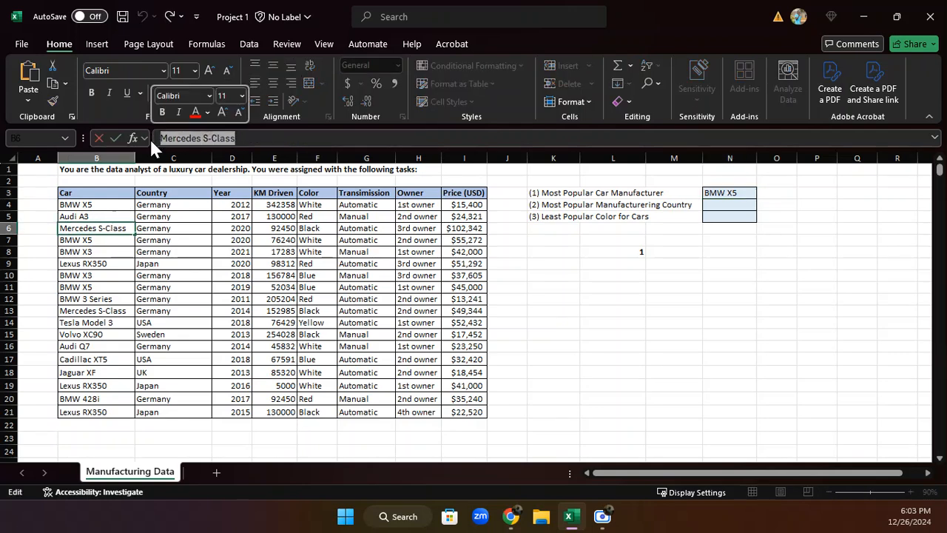
key("Return")
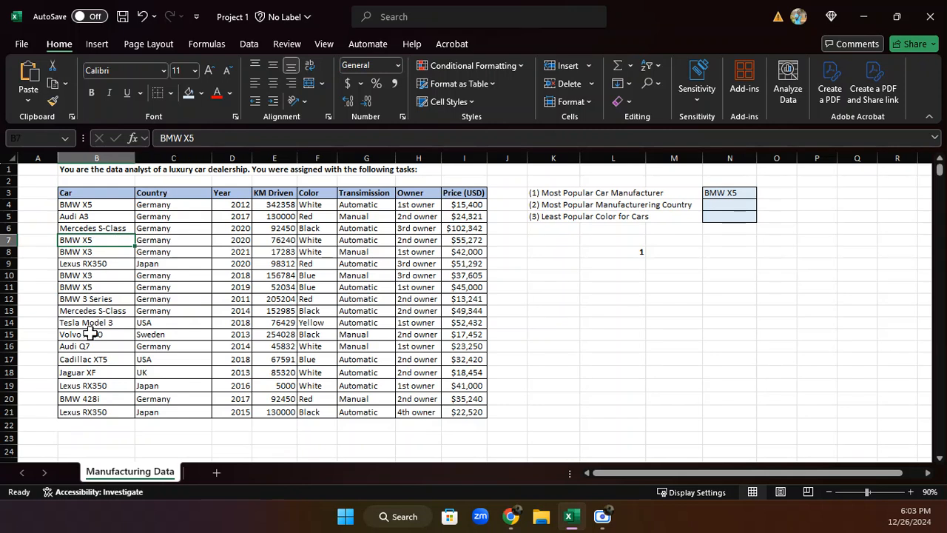
left_click_drag(88, 335, 78, 372)
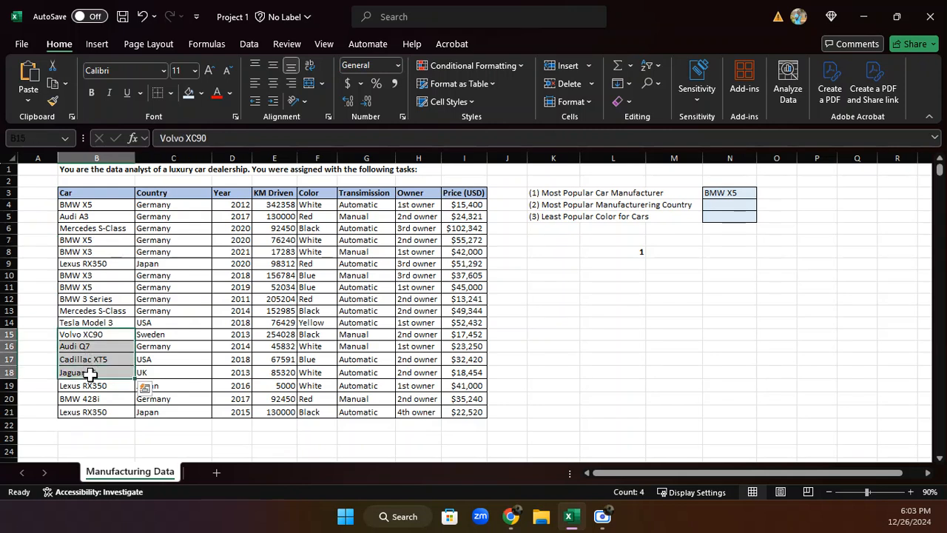
key("ctrl+v")
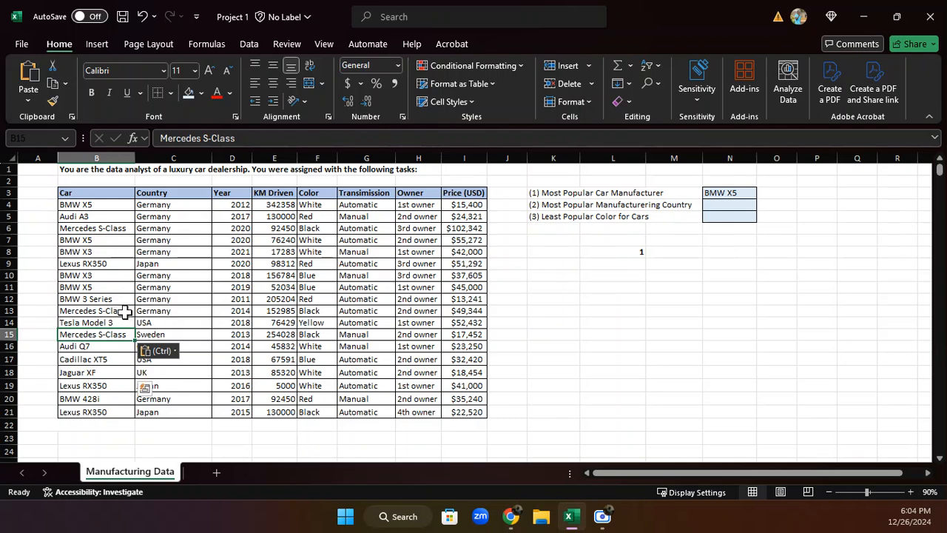
left_click(101, 345)
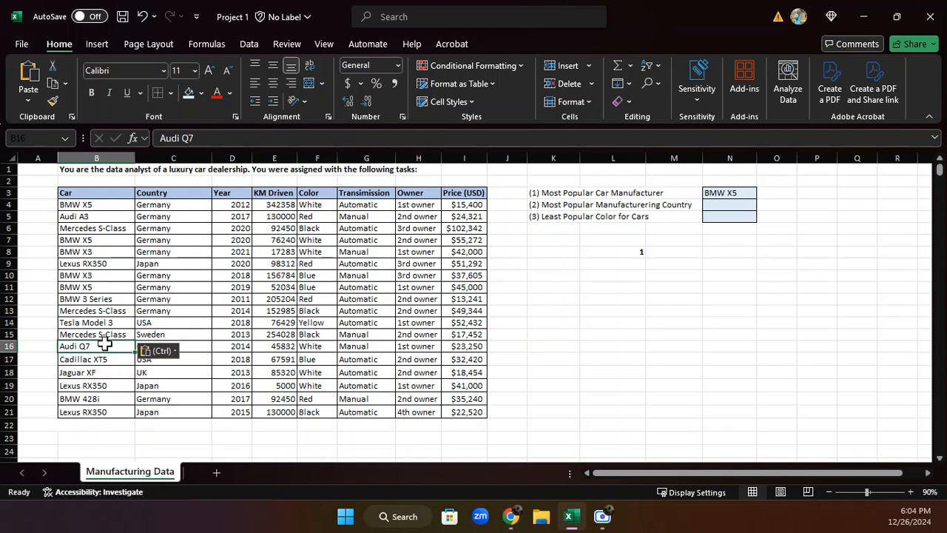
key("ctrl+v")
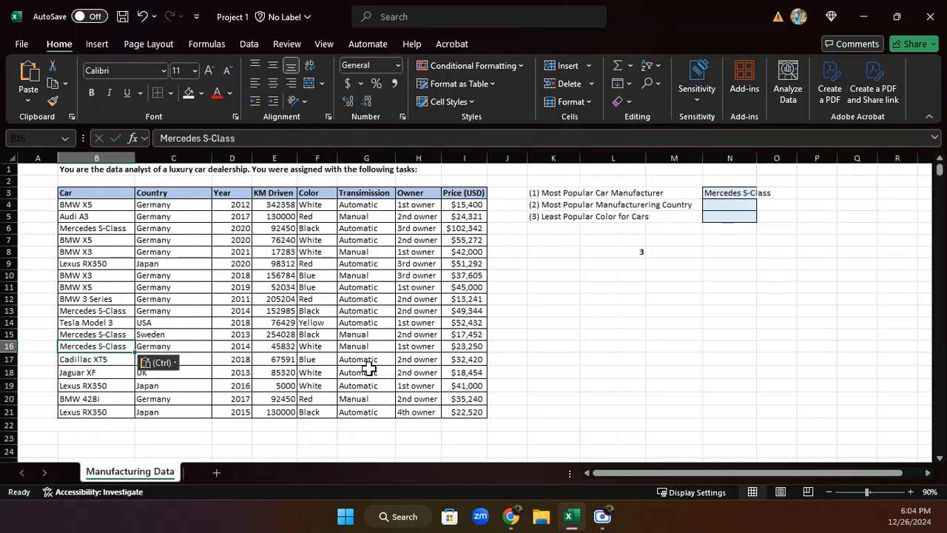
double_click(756, 158)
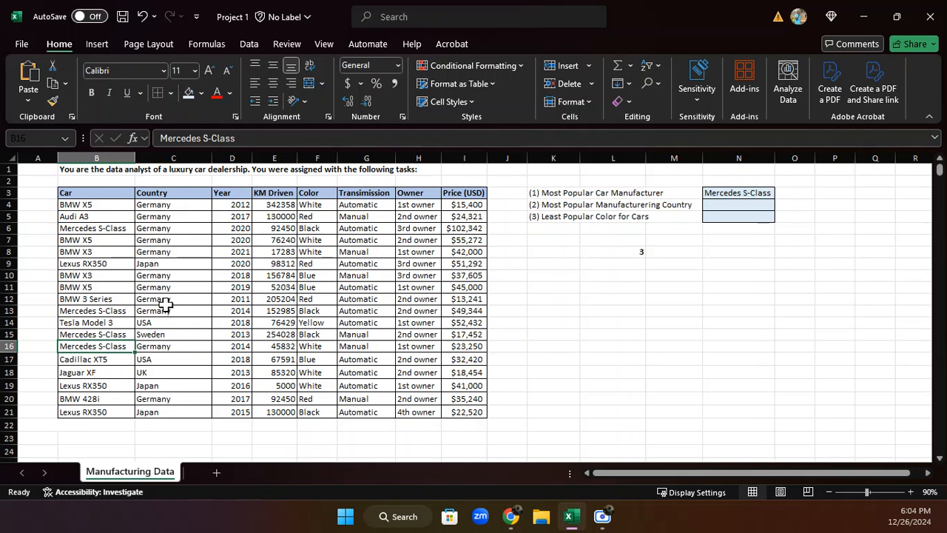
Check the Mercedes S-Class entries in B6, B15 and B16, and undo the column N autofit and both test replacements
left_click(96, 228)
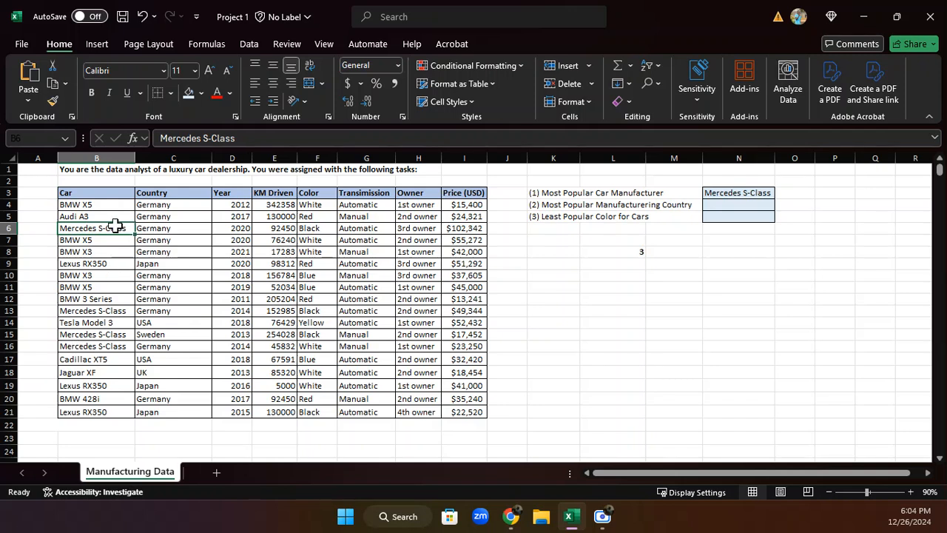
left_click(97, 335)
left_click(94, 346)
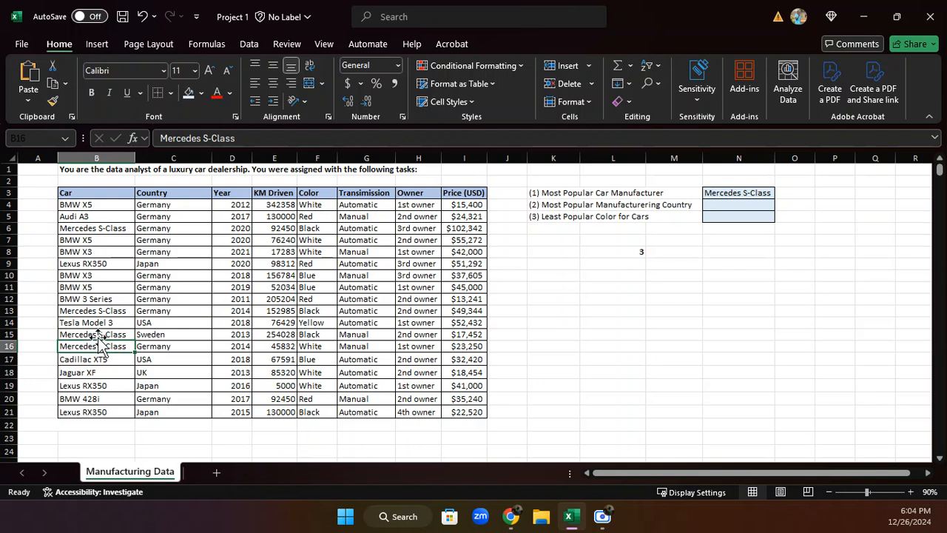
left_click(140, 16)
left_click(140, 16)
left_click(141, 17)
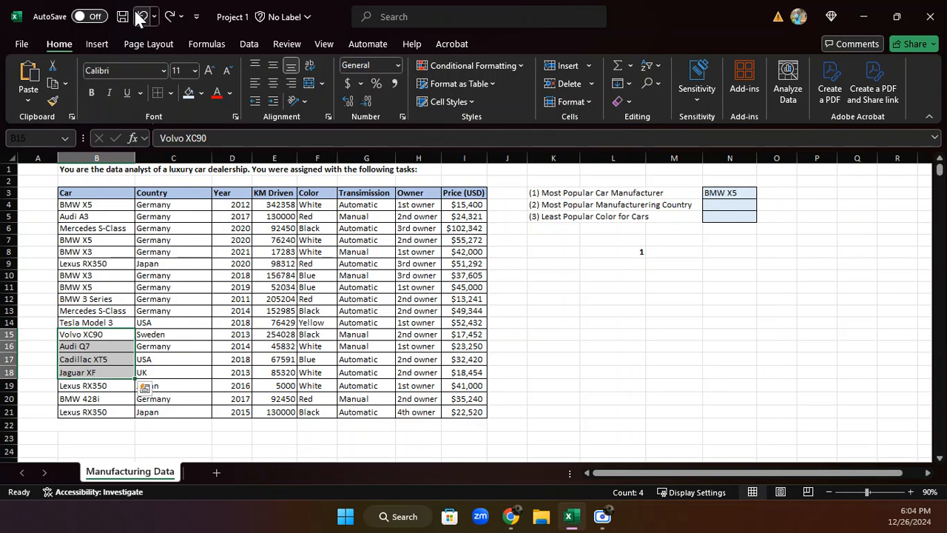
Review the INDEX formula in cell N3 and delete the helper MODE formula from cell L8
left_click(600, 216)
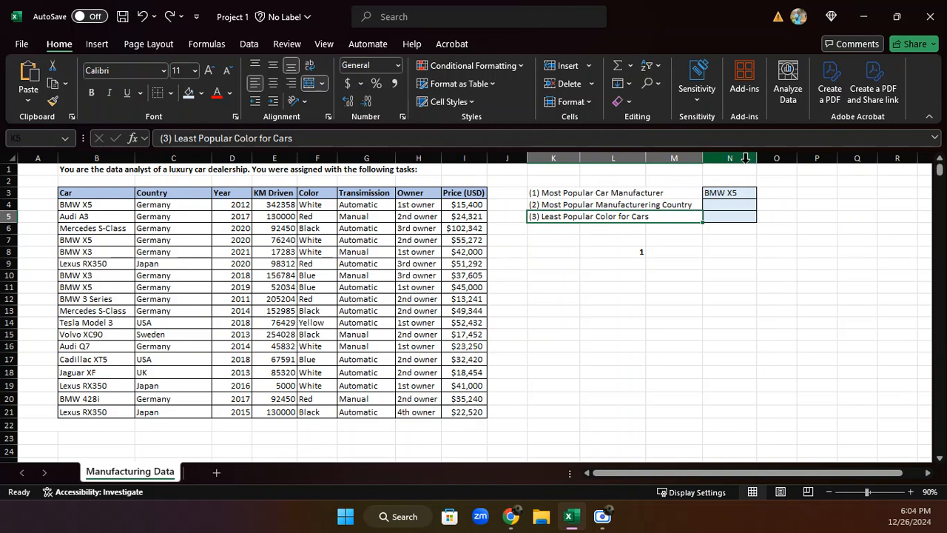
left_click(731, 194)
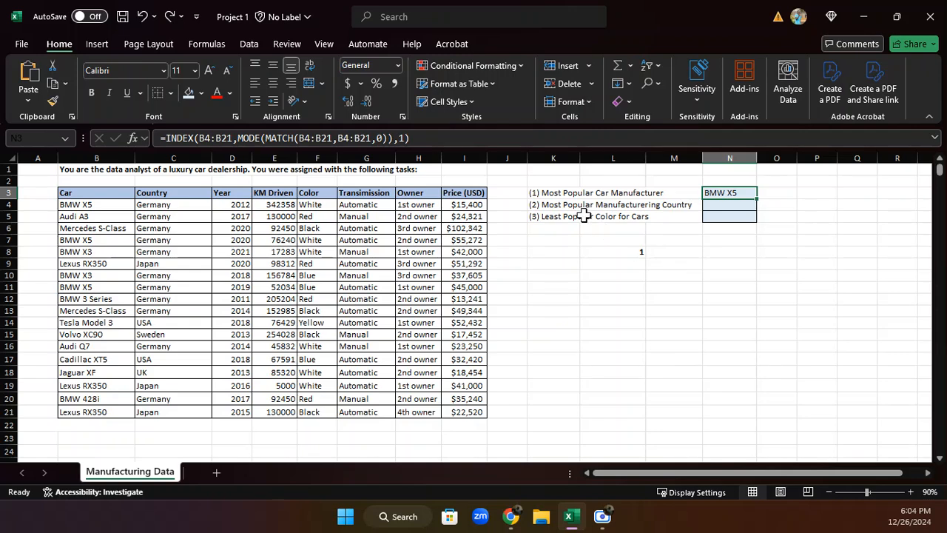
left_click(639, 250)
key("Delete")
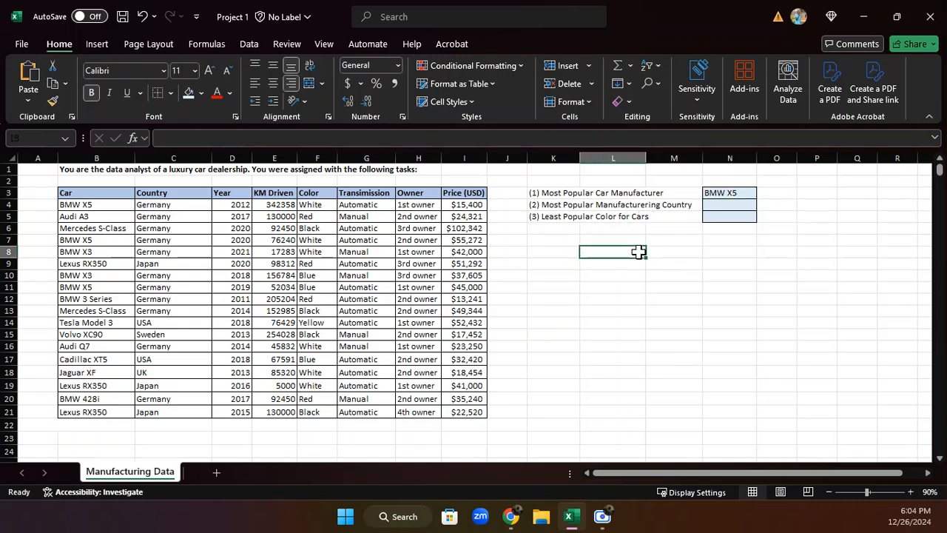
Enter =MATCH(C4:C21,C4:C21,0) in cell L7 as a helper formula for the most popular manufacturing country
left_click(576, 204)
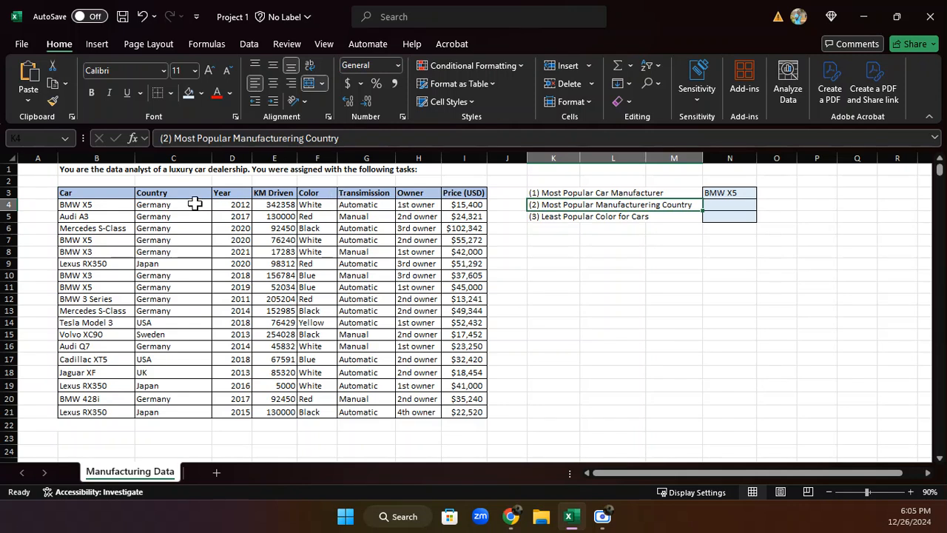
left_click(596, 241)
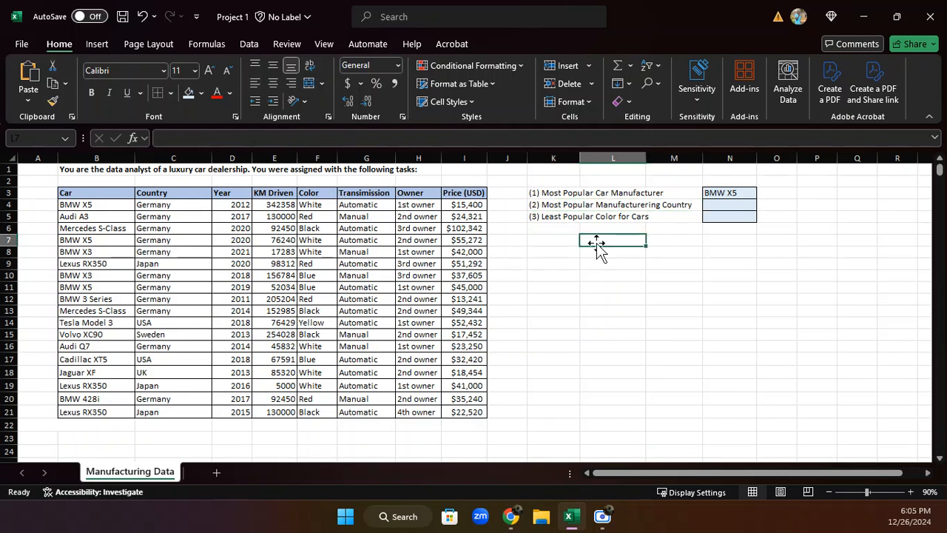
type("=MATCH")
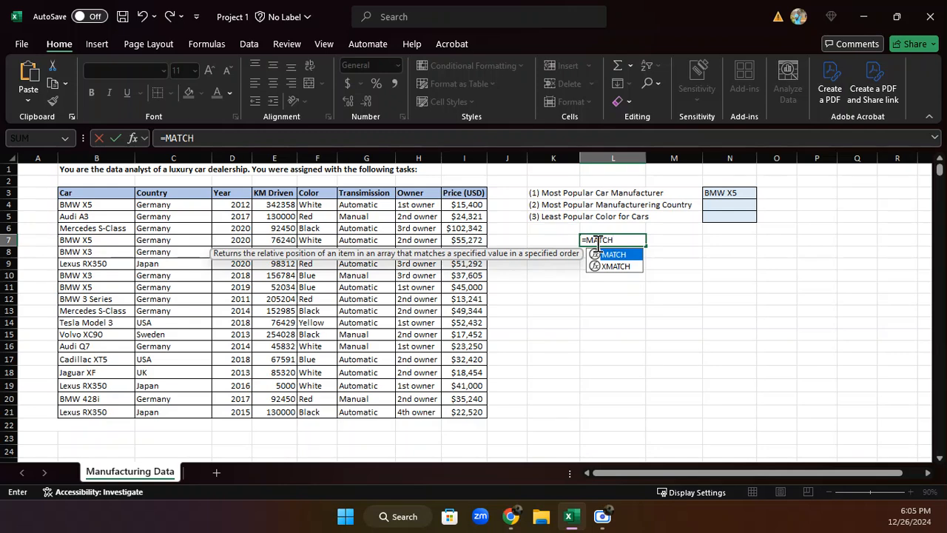
type("(")
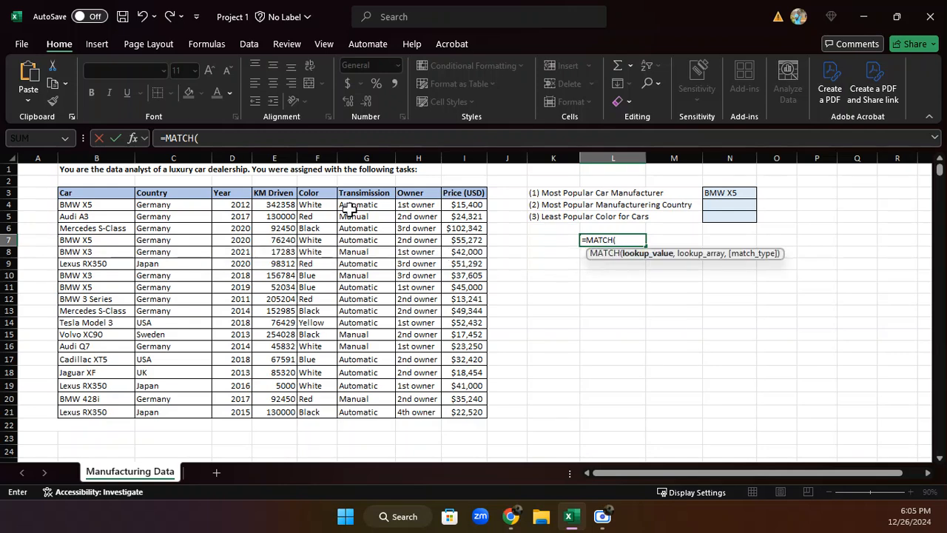
left_click_drag(187, 205, 184, 410)
type(",")
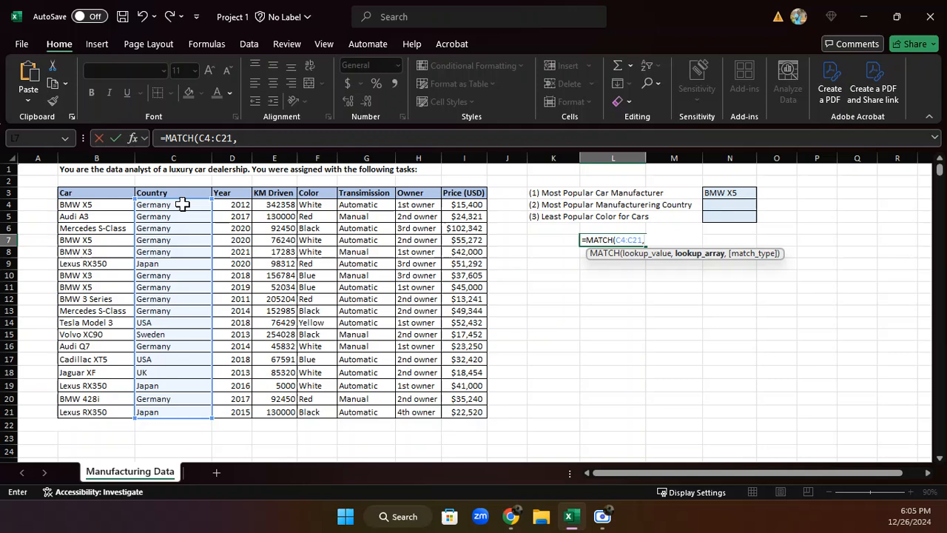
left_click_drag(186, 205, 195, 412)
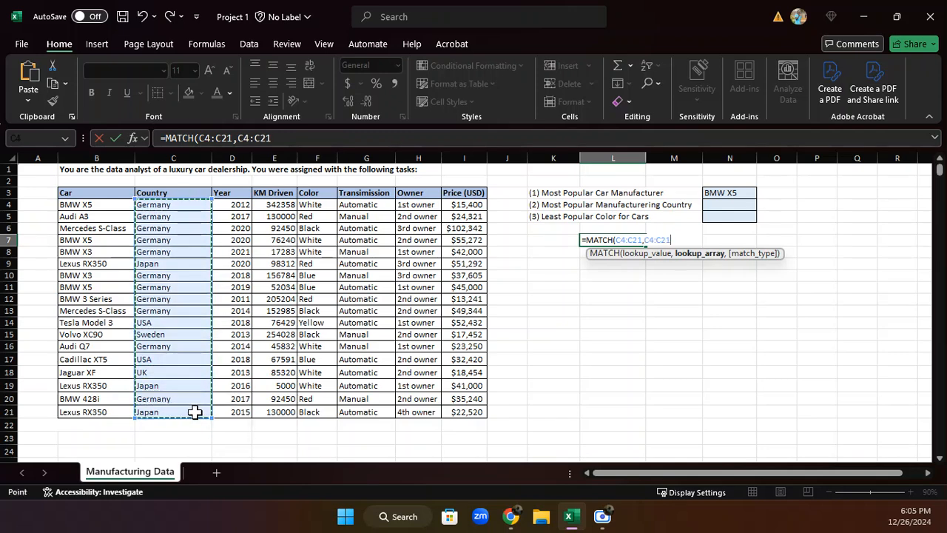
type(",0")
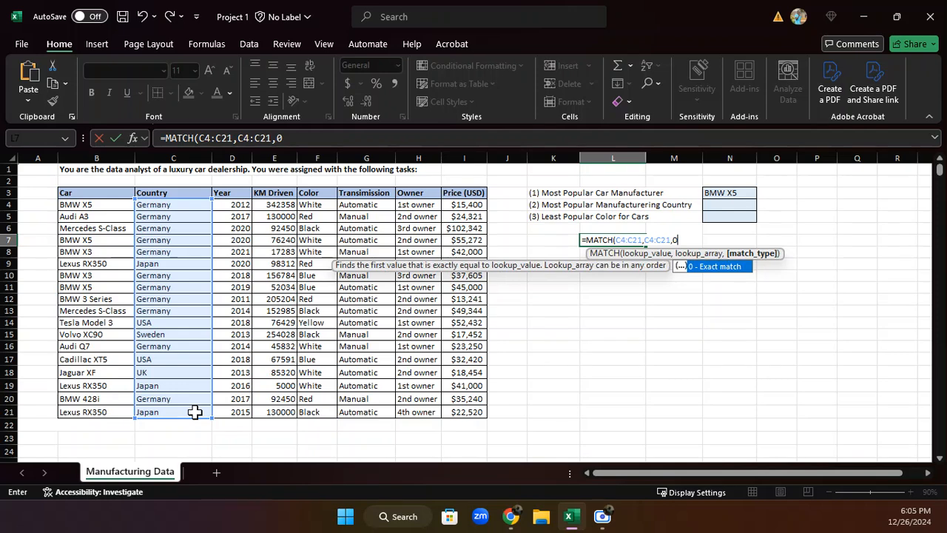
type(")")
key("Return")
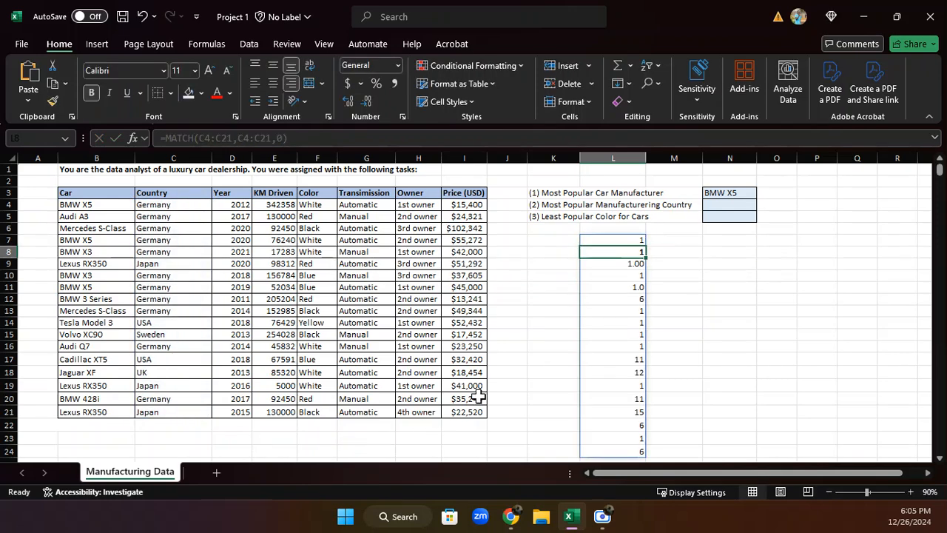
Wrap the helper formula in L7 in MODE so it reads =MODE(MATCH(C4:C21,C4:C21,0))
left_click(611, 240)
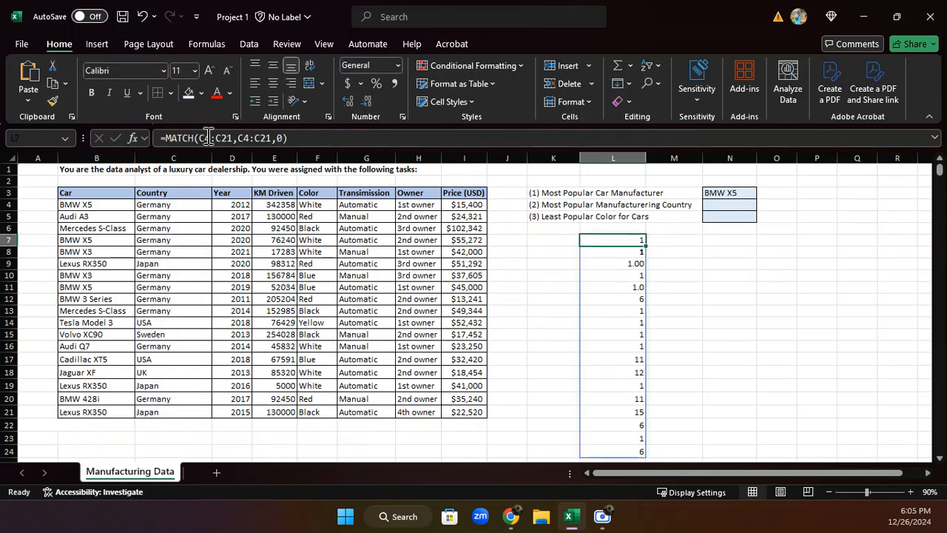
left_click(165, 139)
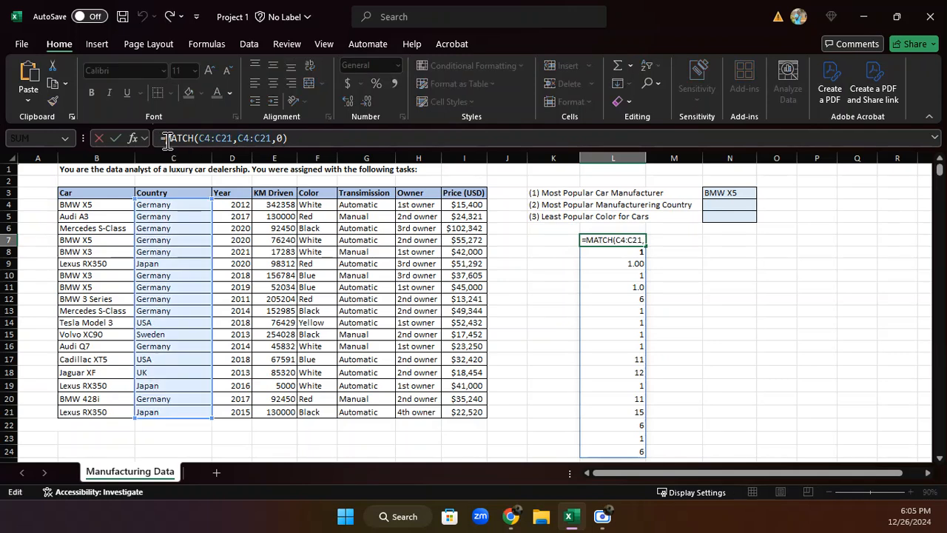
type("MODE")
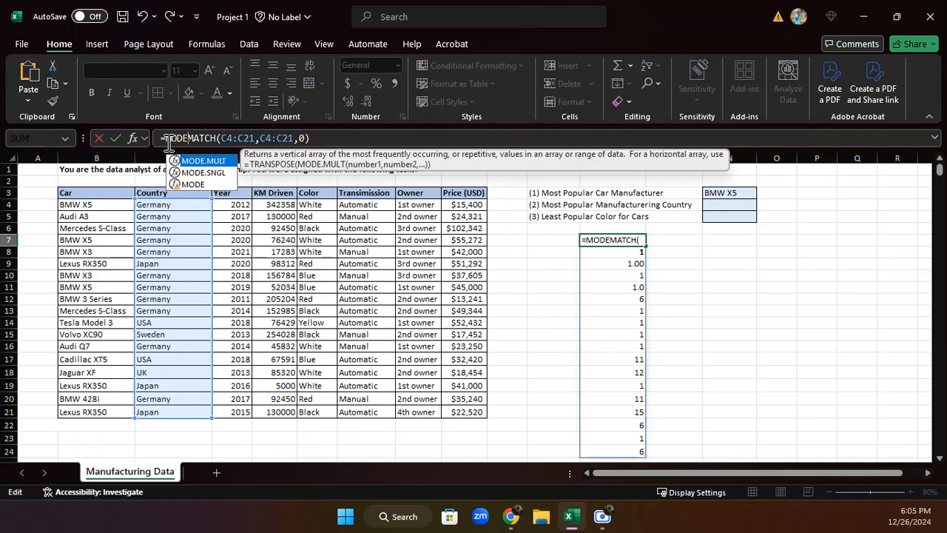
type("(")
left_click(349, 139)
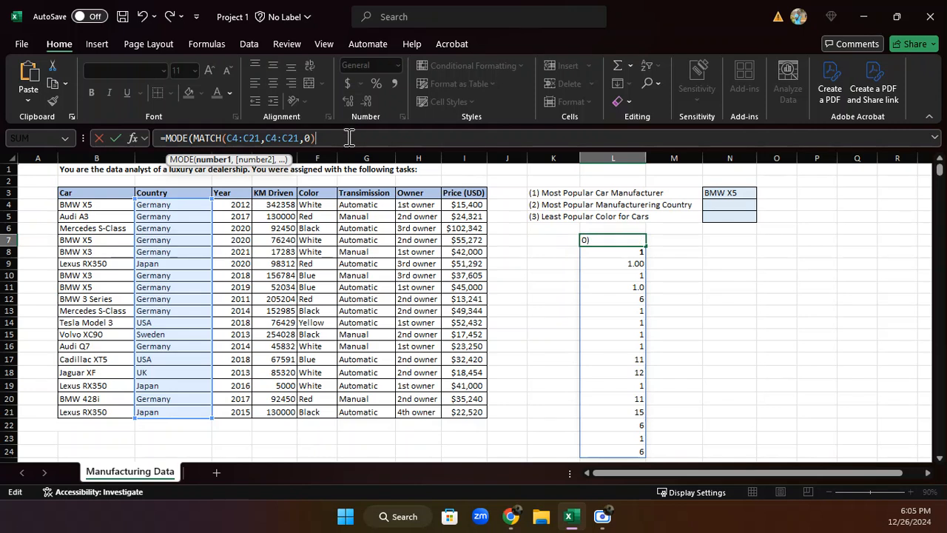
type(")")
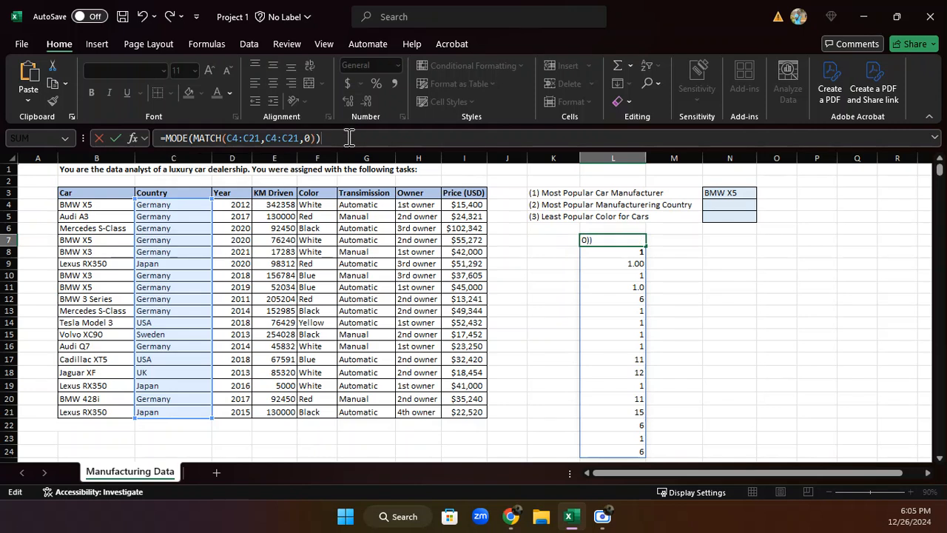
key("Return")
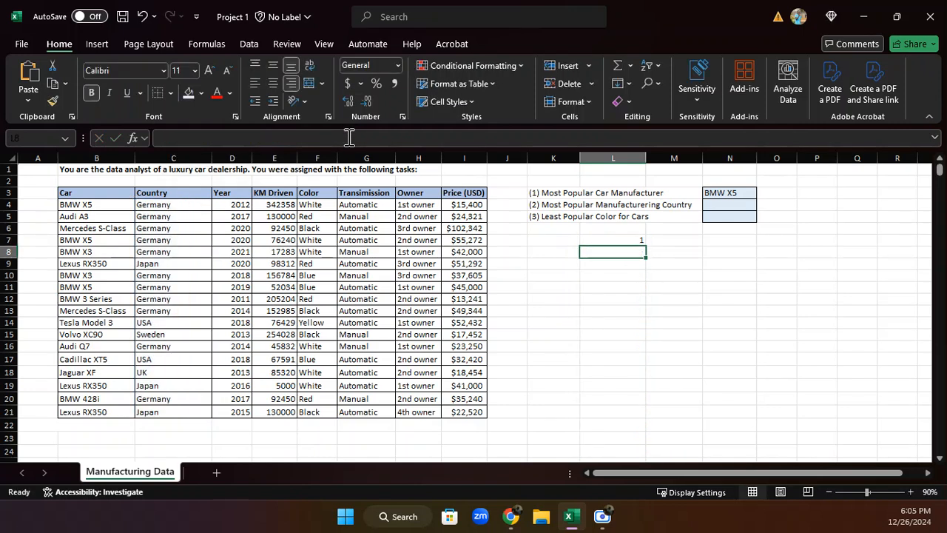
left_click(746, 206)
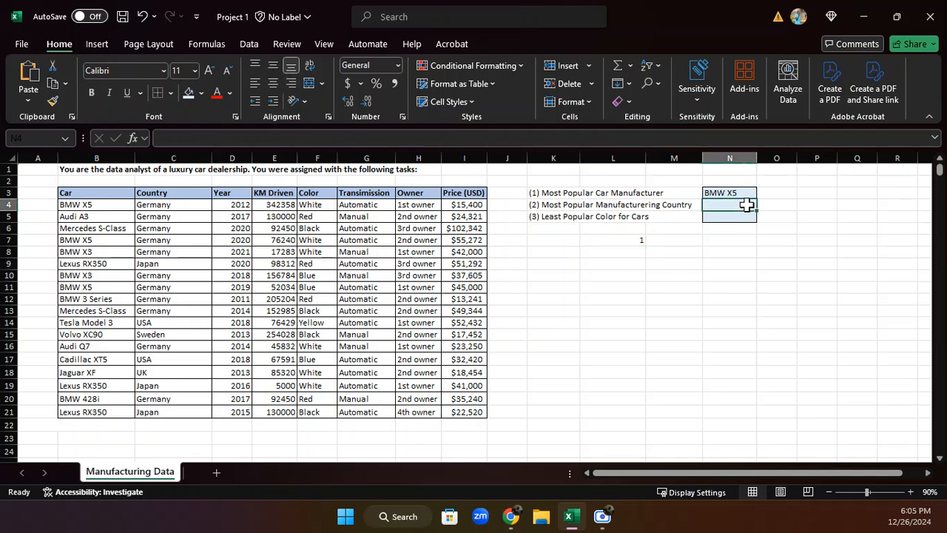
type("=IN")
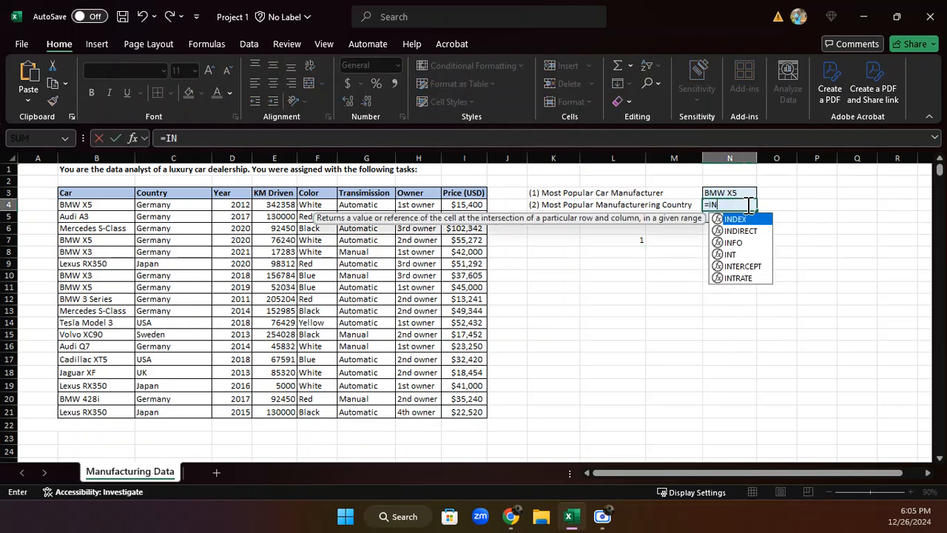
type("DEX(")
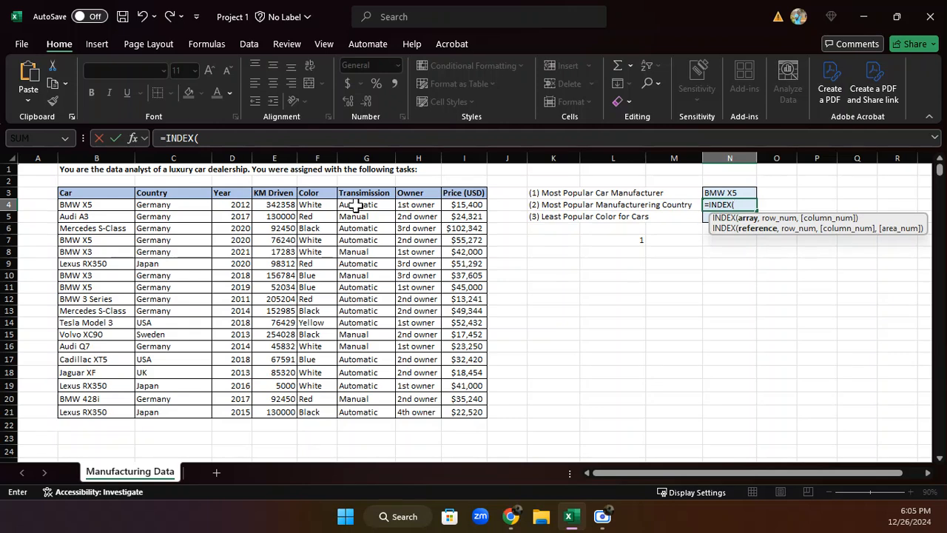
left_click_drag(178, 205, 168, 414)
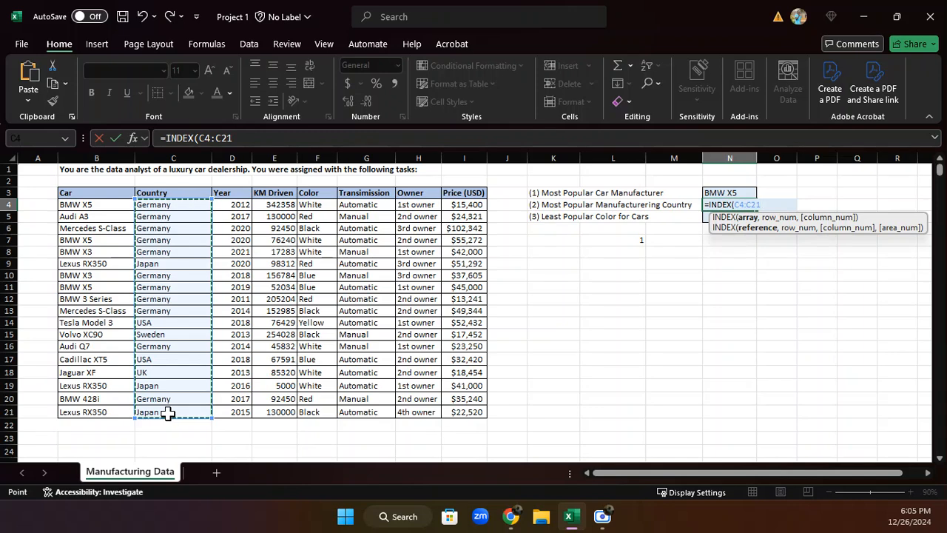
type(",")
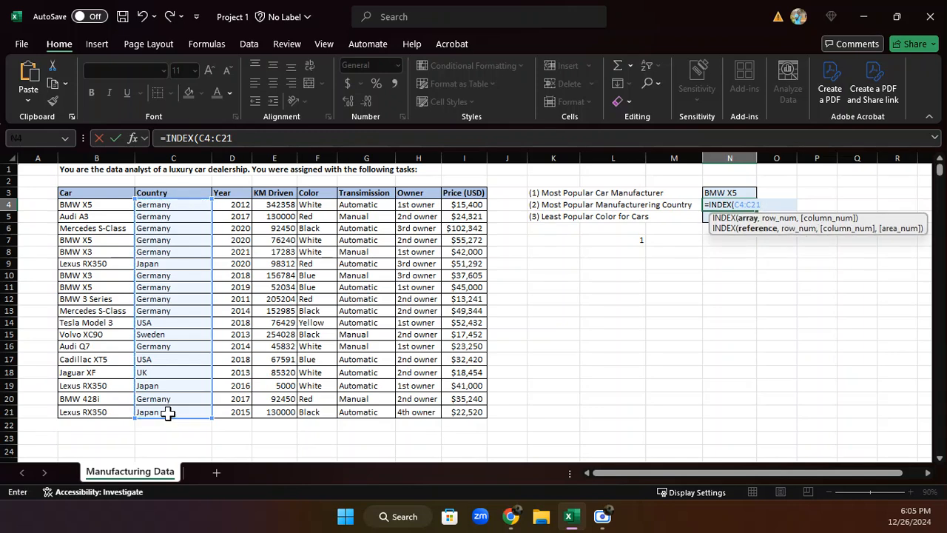
key("BackSpace")
key("BackSpace")
key("BackSpace")
key("BackSpace")
key("BackSpace")
key("BackSpace")
key("BackSpace")
key("BackSpace")
key("BackSpace")
key("BackSpace")
key("BackSpace")
key("BackSpace")
key("BackSpace")
key("BackSpace")
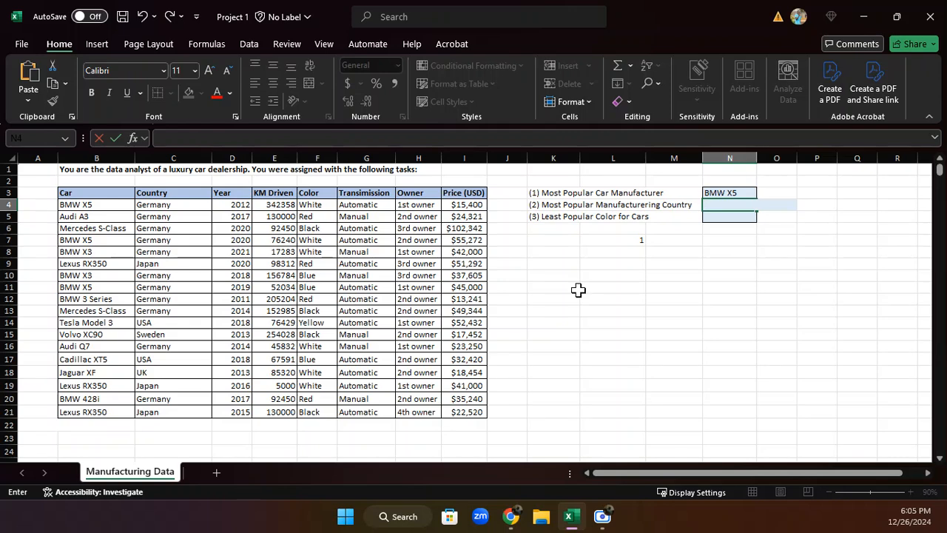
Copy the expression MODE(MATCH(C4:C21,C4:C21,0)) from the formula in cell L7 without its equals sign
left_click(636, 239)
left_click_drag(407, 139, 170, 135)
key("ctrl+c")
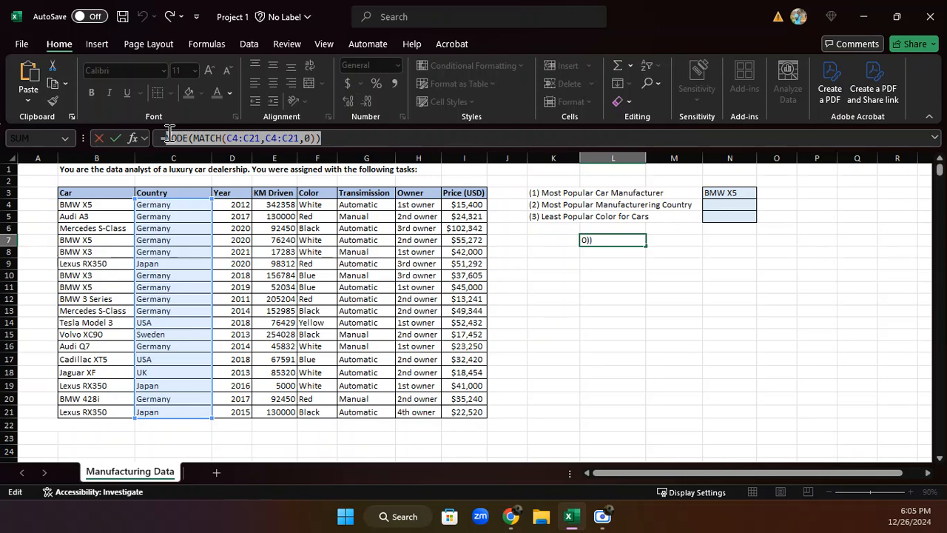
key("Return")
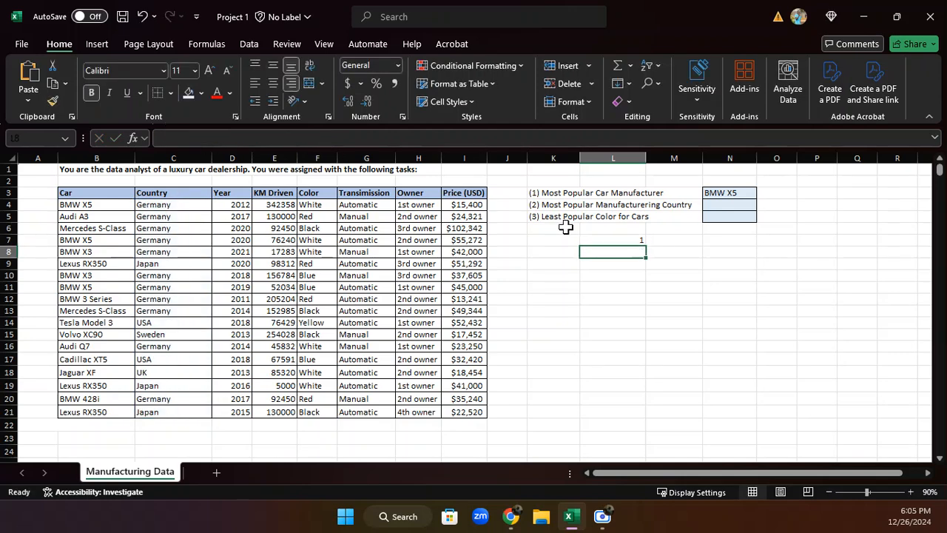
Enter =INDEX(C4:C21,MODE(MATCH(C4:C21,C4:C21,0)),1) in cell N4 for the most popular manufacturing country, pasting the copied expression as the row number
left_click(712, 206)
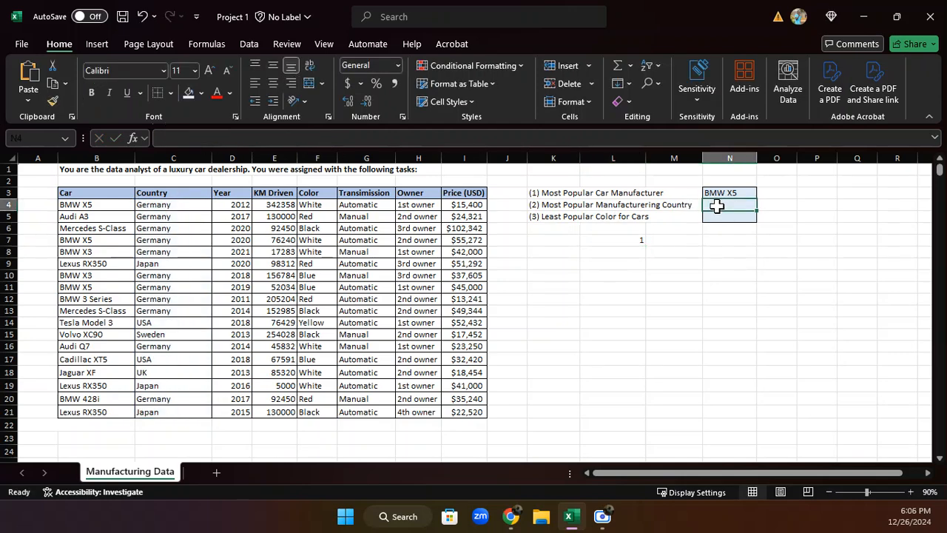
left_click(481, 140)
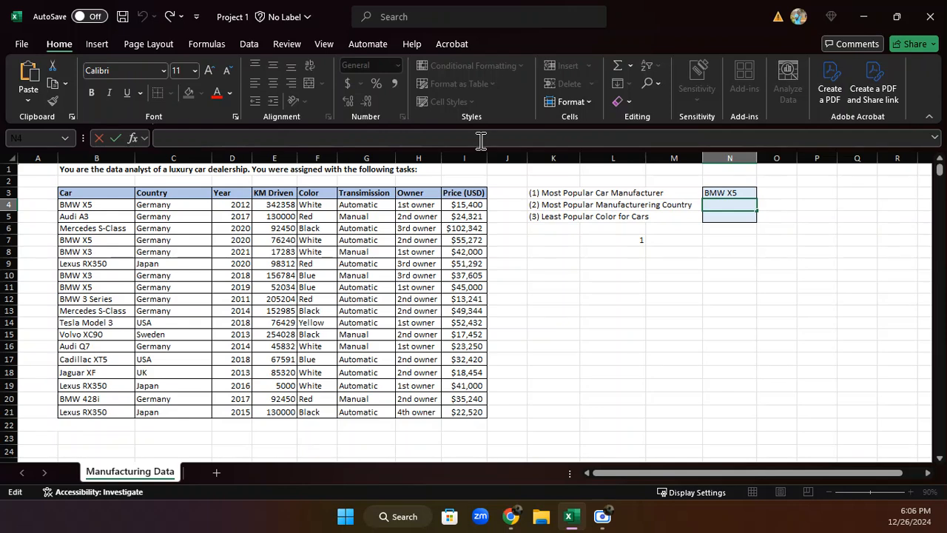
type("=")
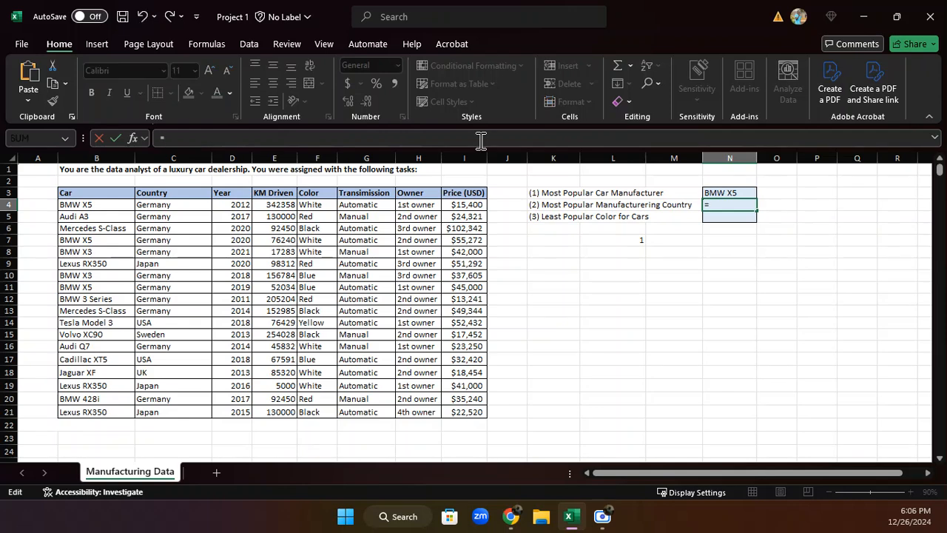
type("INDEX(")
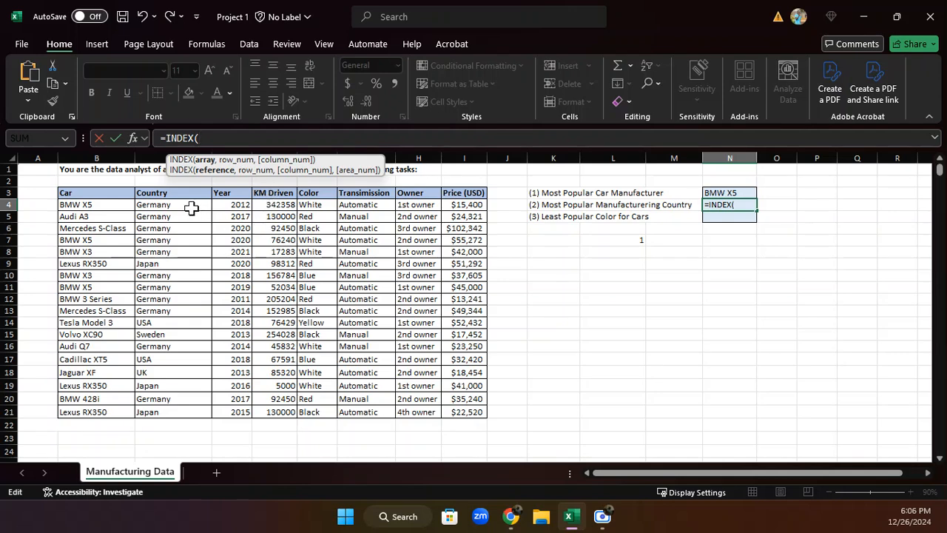
left_click_drag(194, 207, 180, 409)
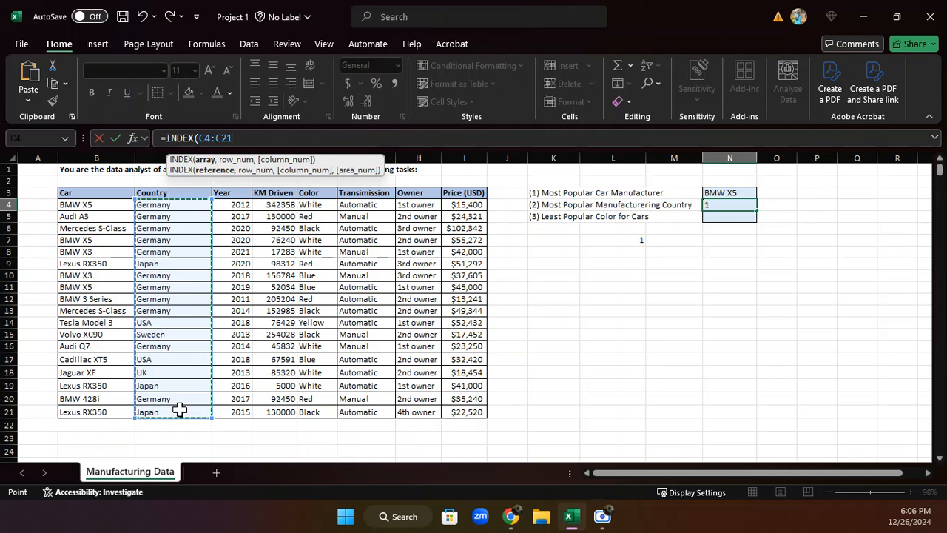
type(",")
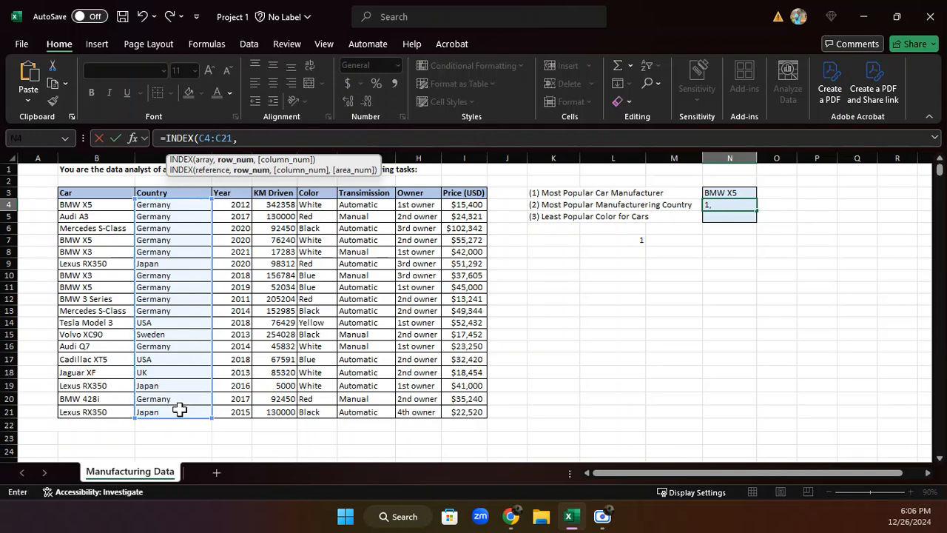
key("ctrl+v")
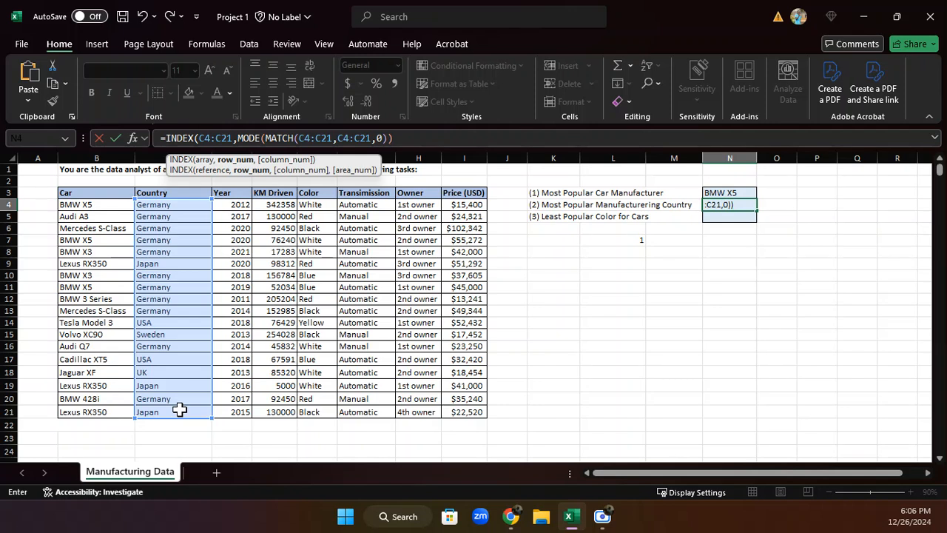
type(",")
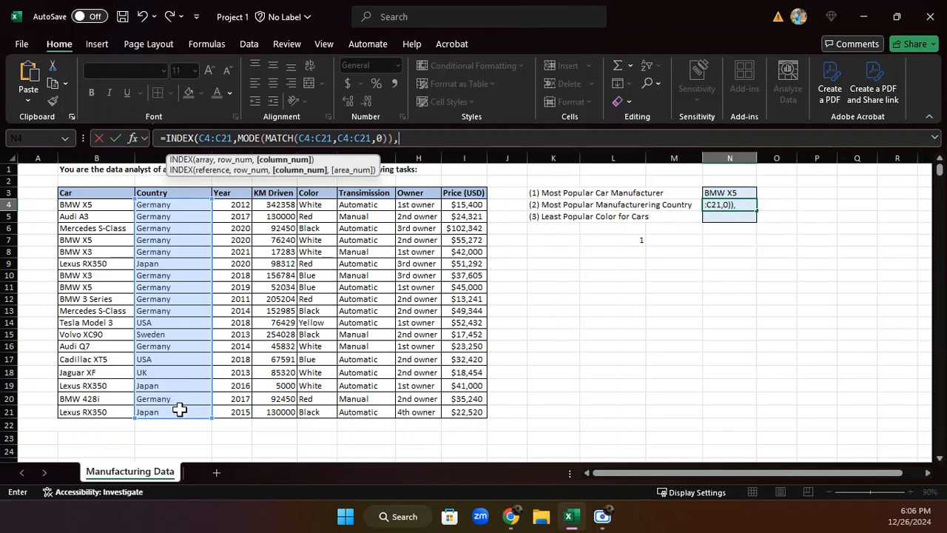
type("1)")
key("Return")
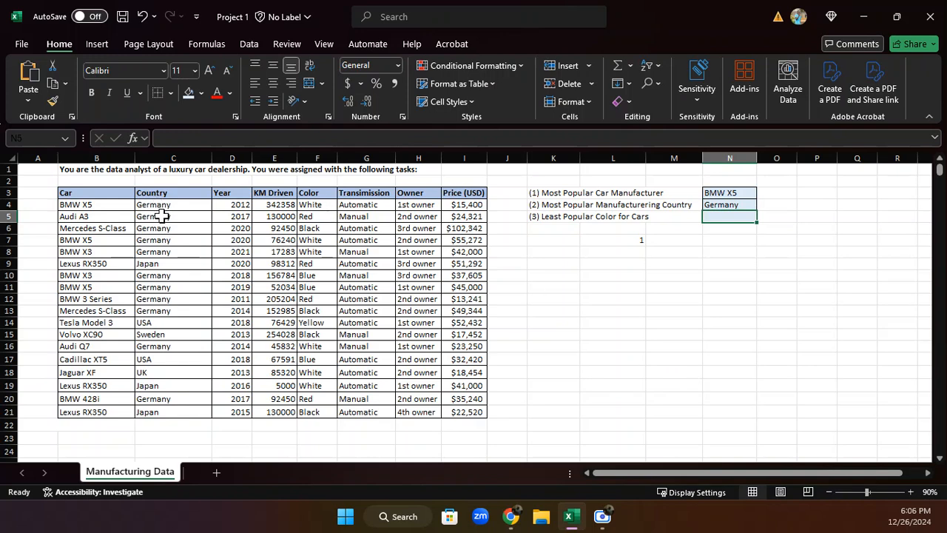
Insert a blank column between the Country and Year columns
left_click(237, 157)
right_click(237, 157)
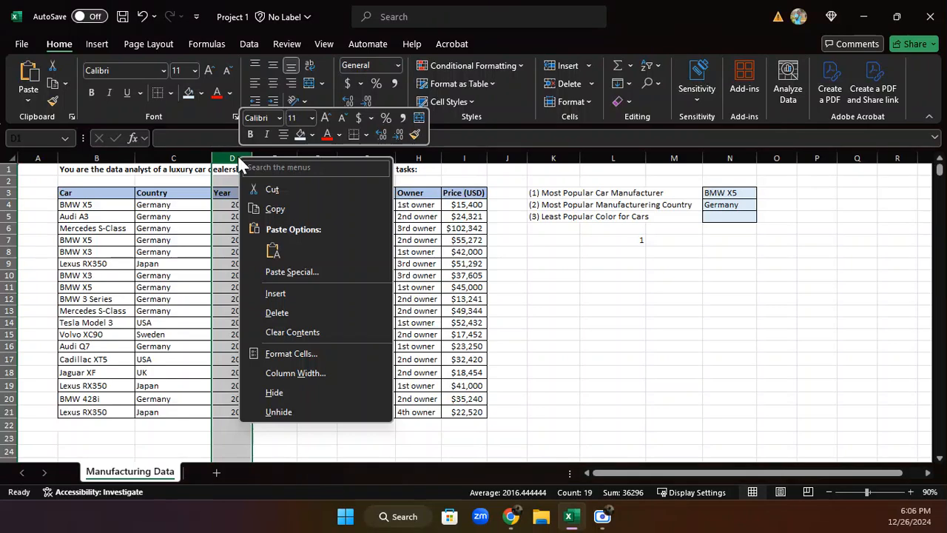
left_click(292, 289)
Enter =MATCH(C4:C21,C4:C21,0) in cell D4 of the blank column beside Country
left_click(225, 205)
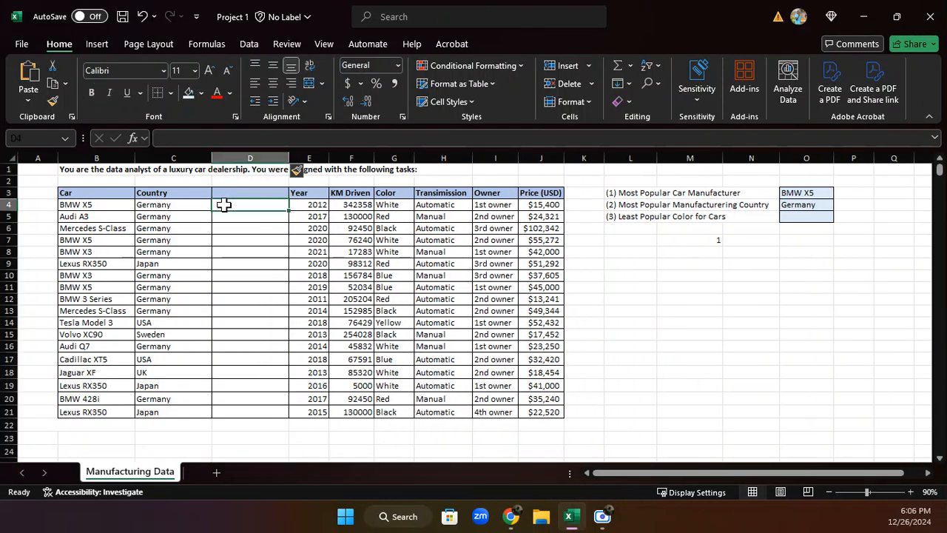
type("=MATC")
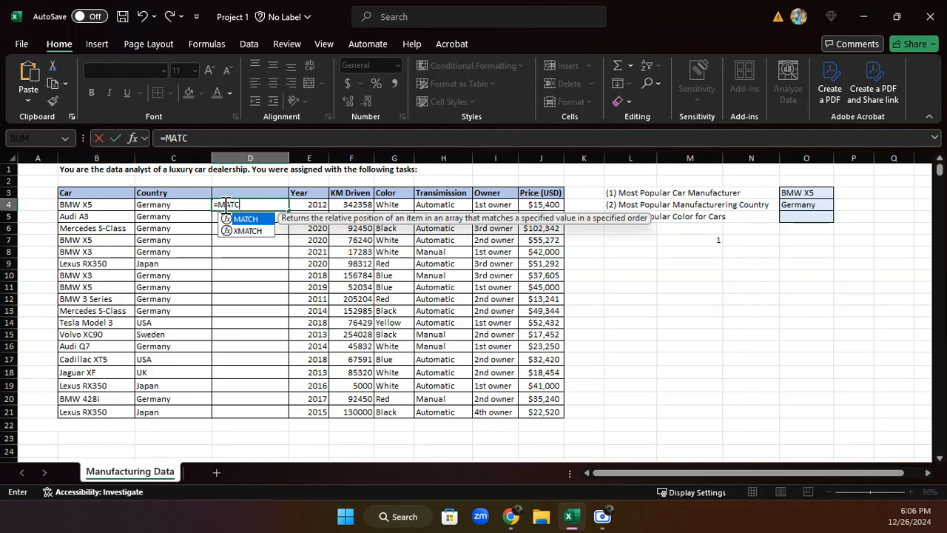
type("H(")
left_click_drag(180, 205, 184, 411)
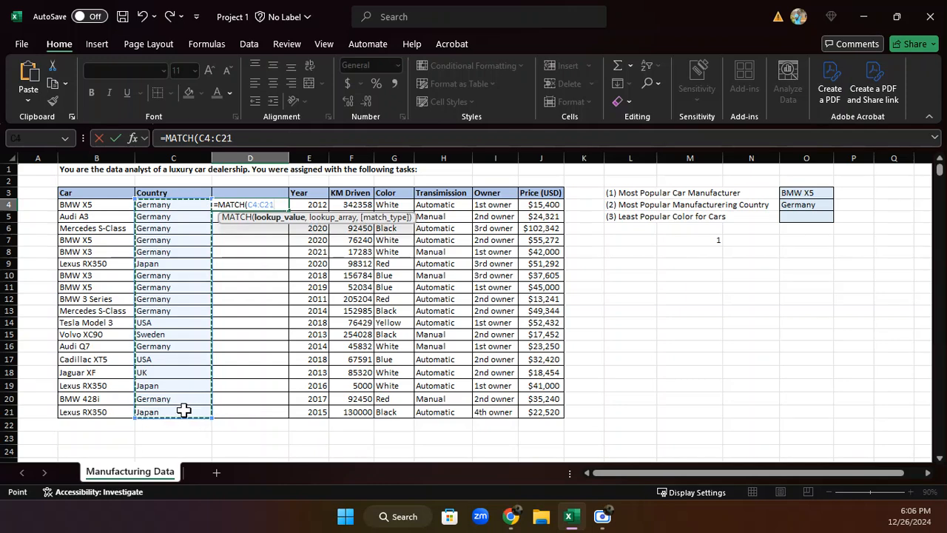
type(",")
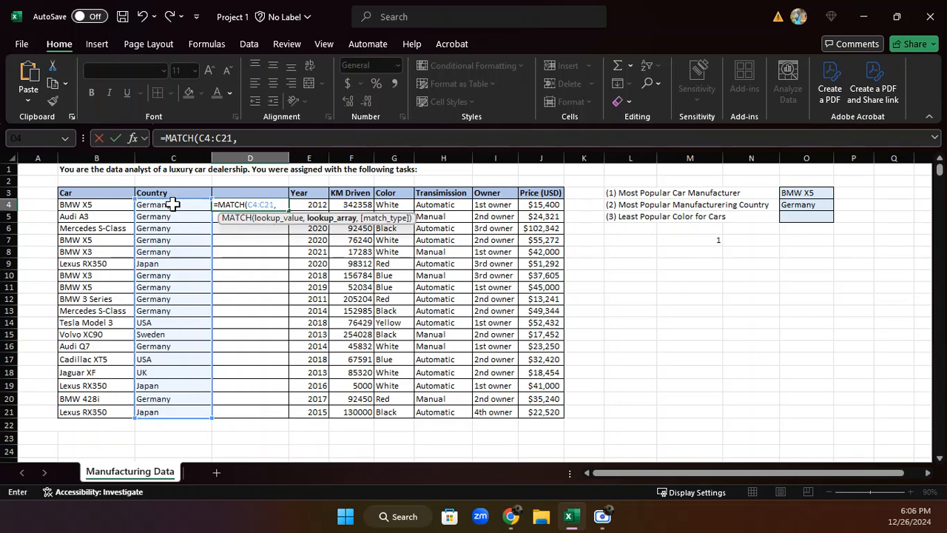
left_click_drag(172, 205, 185, 412)
type(",")
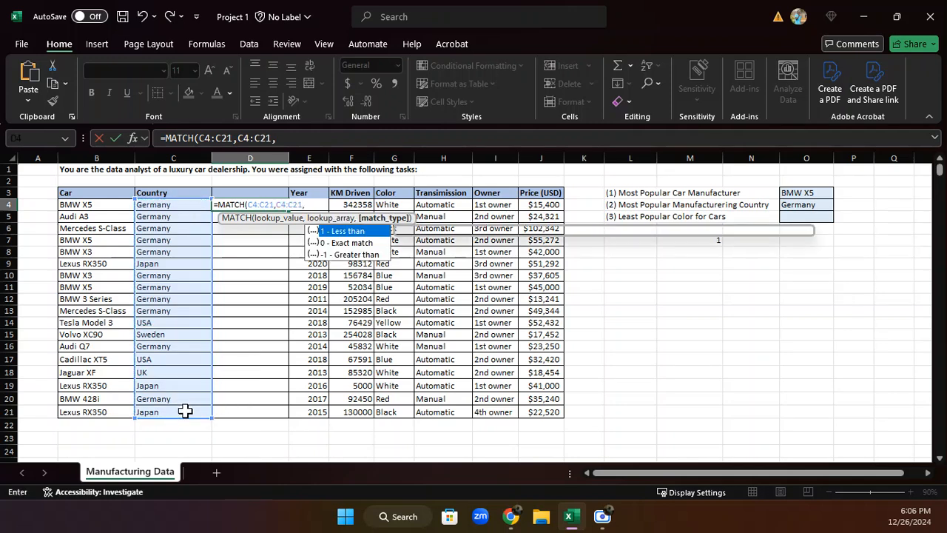
type("0")
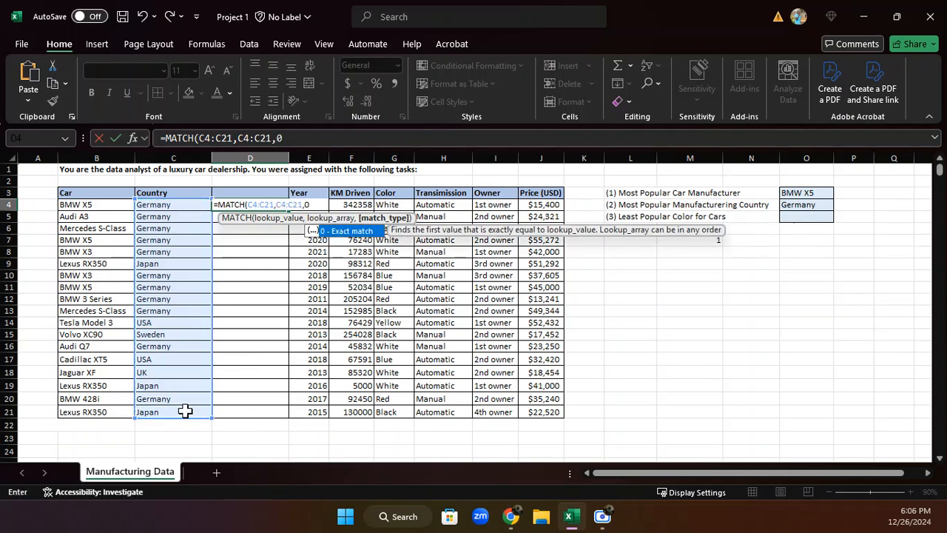
type(")")
key("Return")
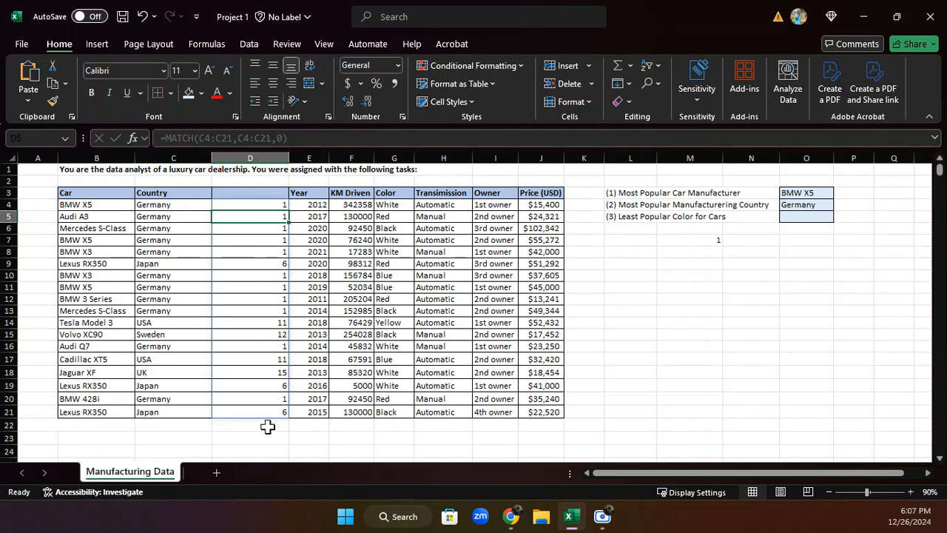
Delete the temporary helper column D between Country and Year, and clear the helper formula in cell L7
left_click(253, 151)
right_click(254, 152)
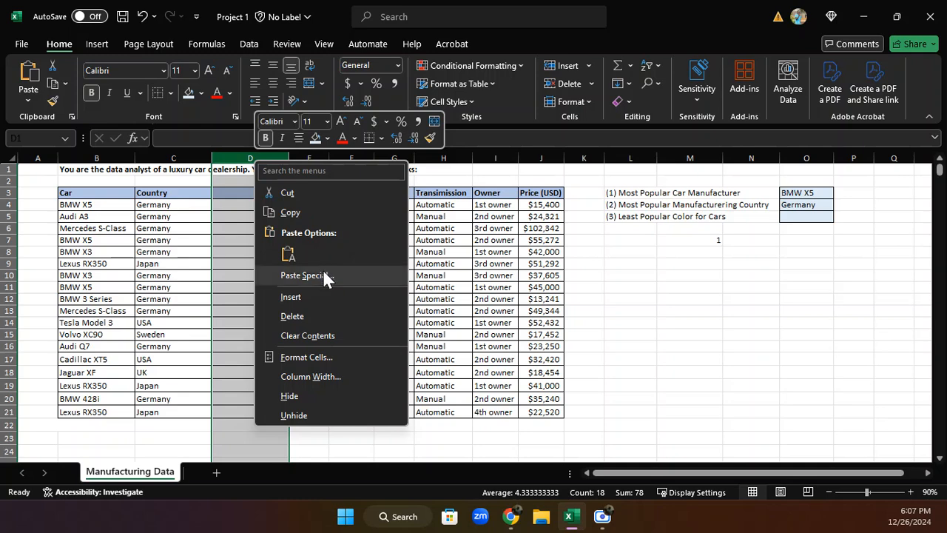
left_click(303, 314)
left_click(650, 259)
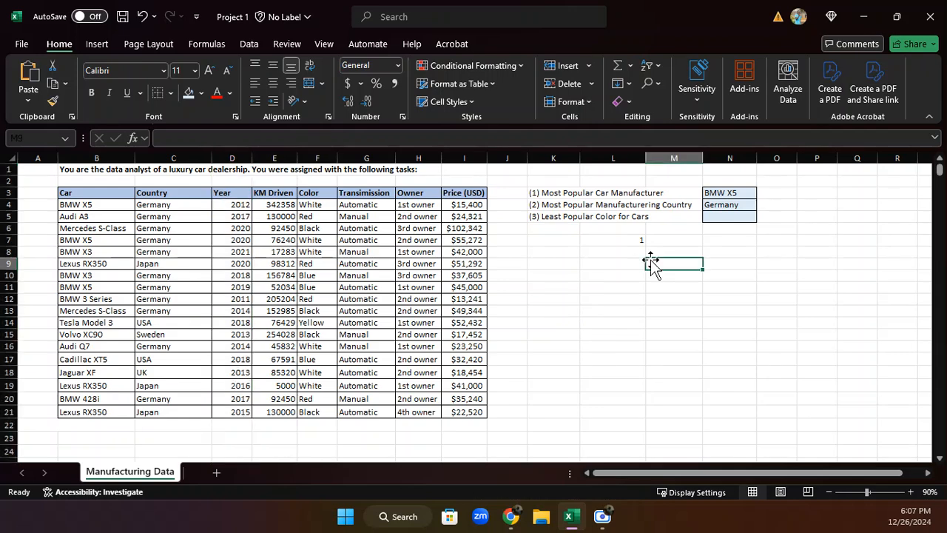
left_click(628, 238)
key("Delete")
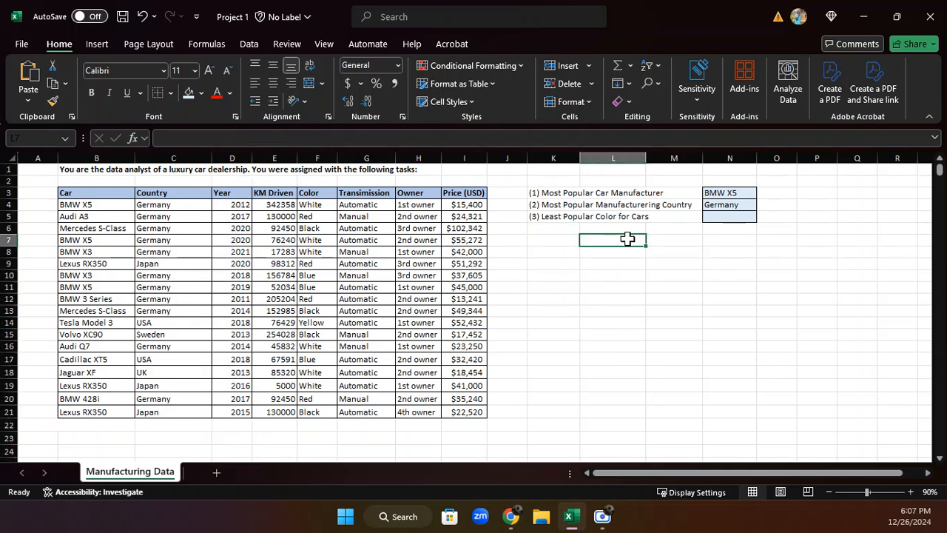
left_click(546, 206)
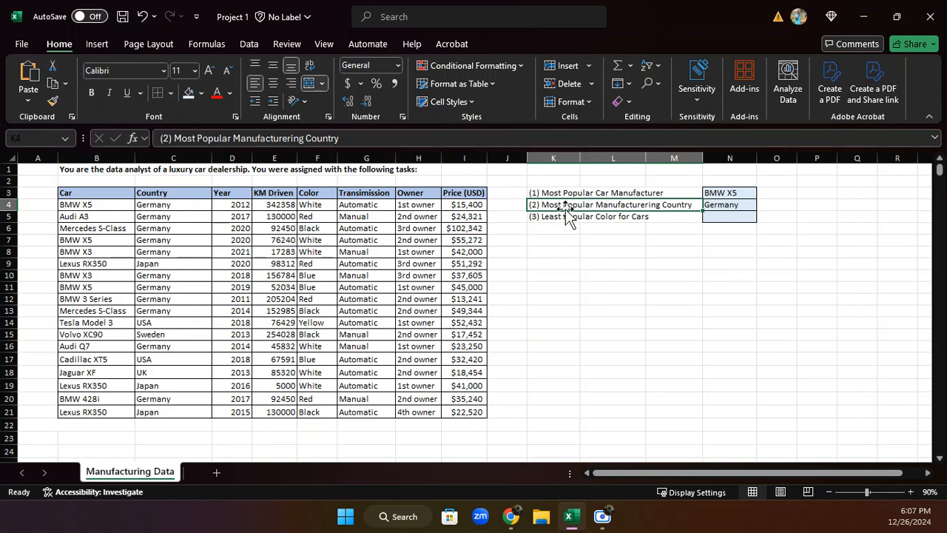
left_click(560, 216)
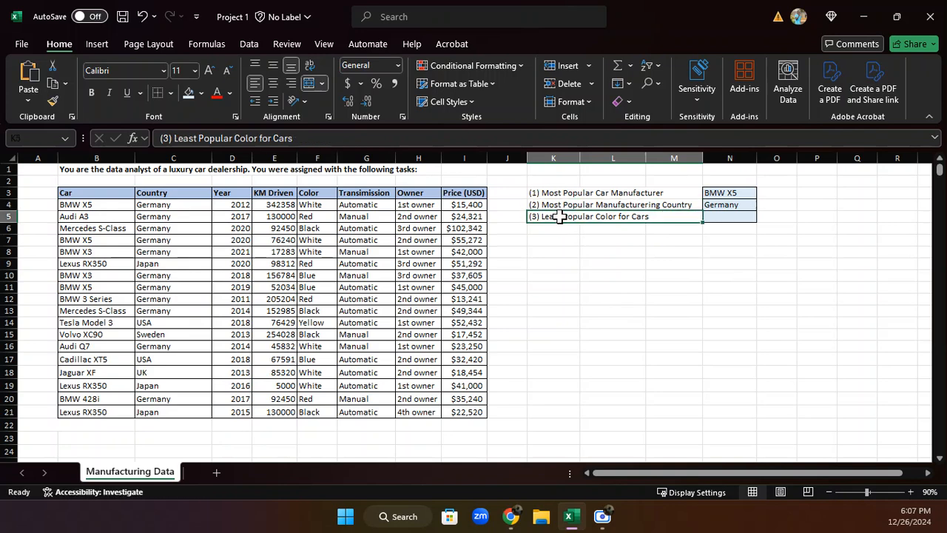
left_click(551, 192)
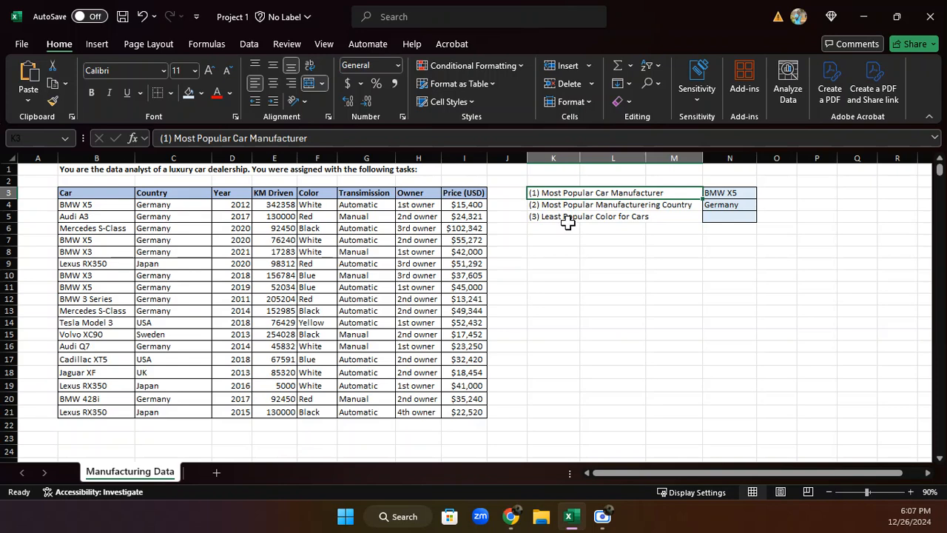
Enter the helper formula =MATCH(F4:F21,F4:F21,0) for the Color column in cell L8
left_click(600, 253)
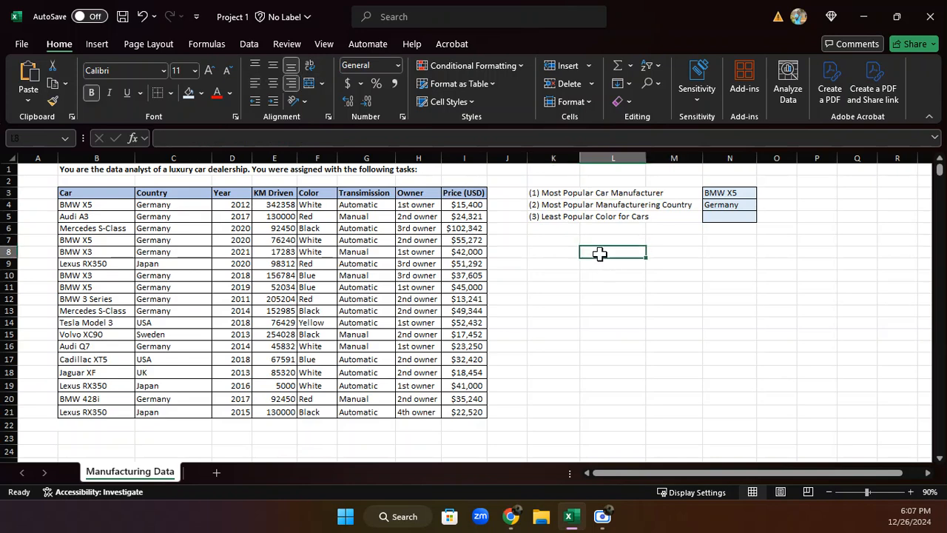
type("=MA")
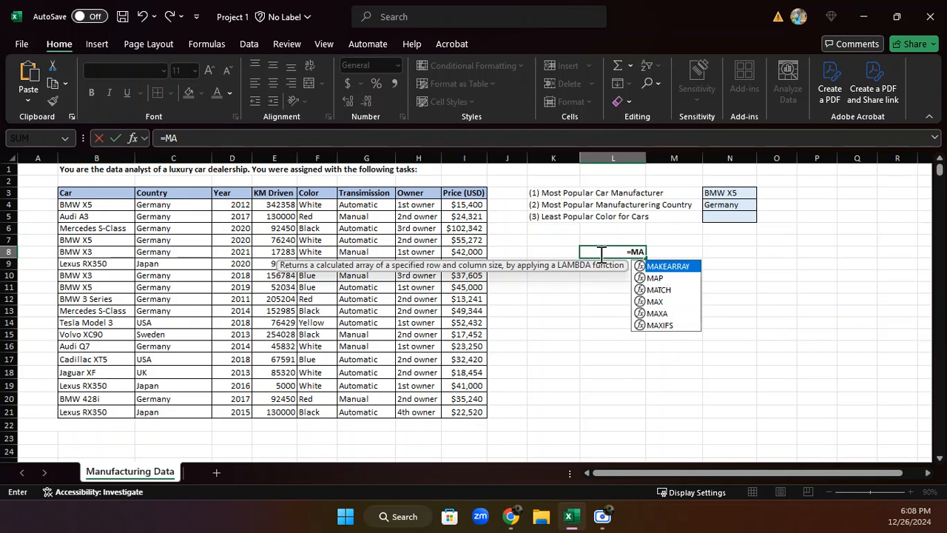
type("TC")
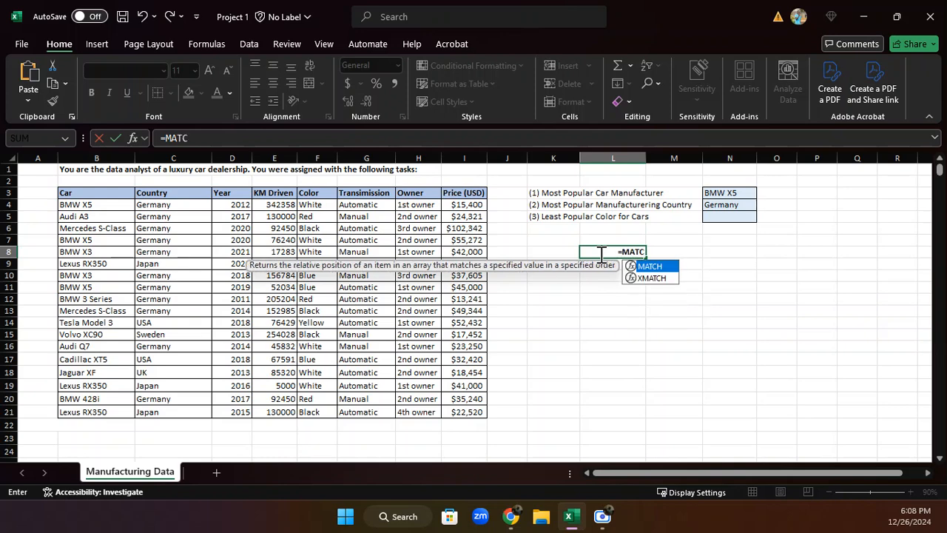
type("H")
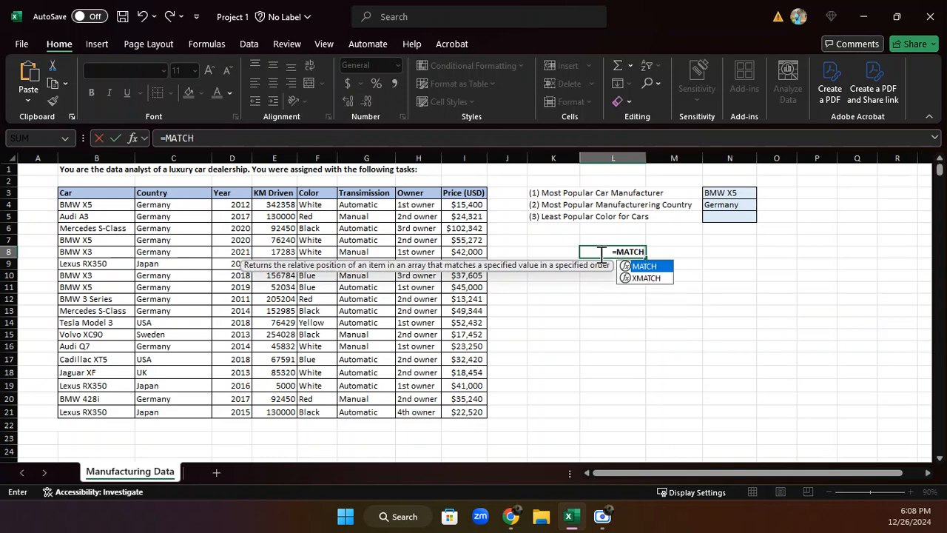
type("(")
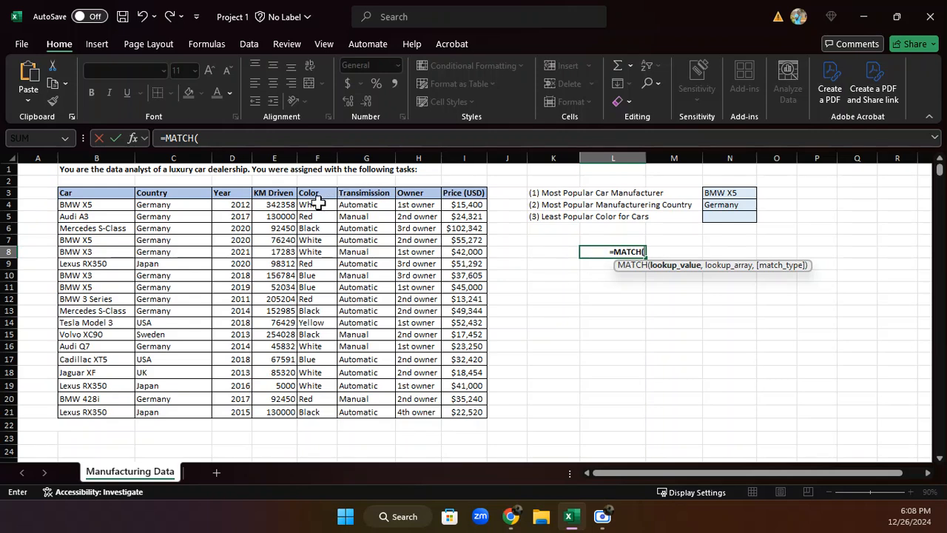
left_click_drag(314, 204, 323, 407)
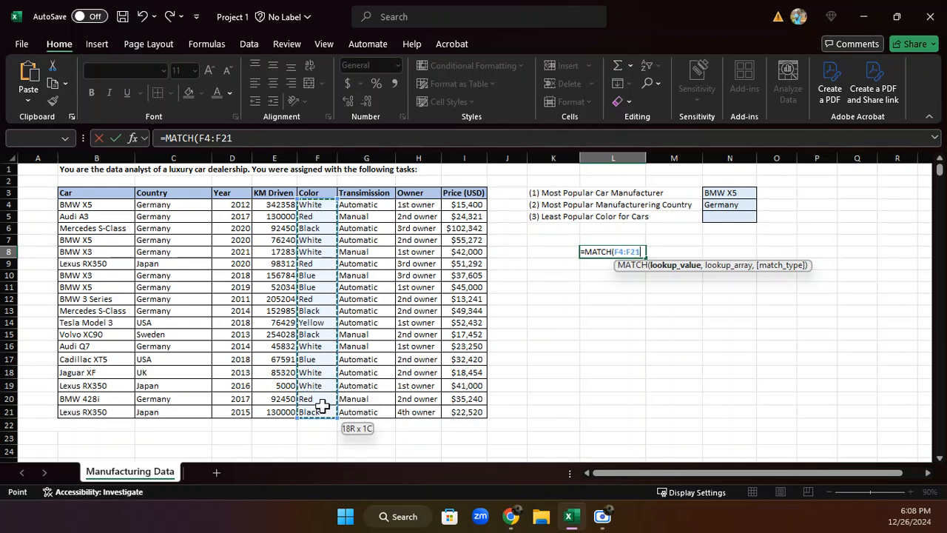
type(",")
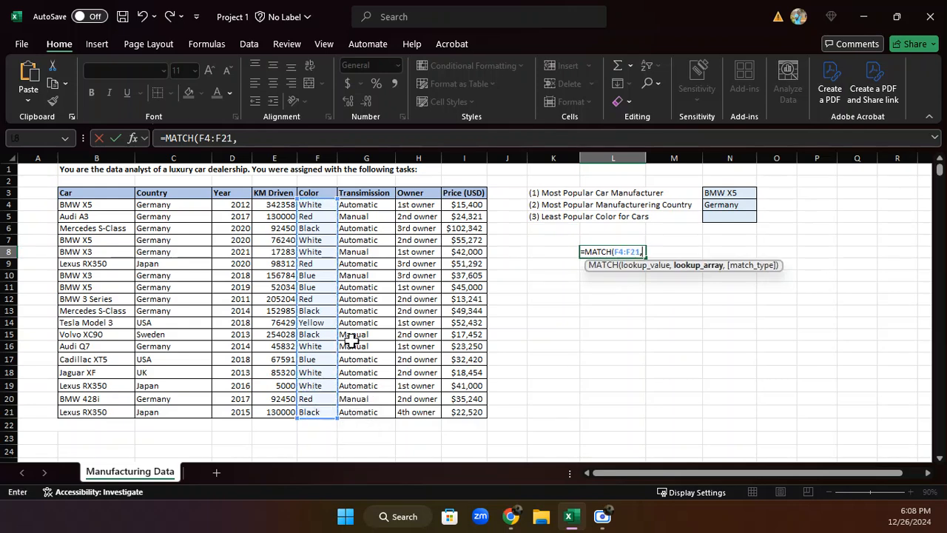
left_click_drag(315, 205, 314, 416)
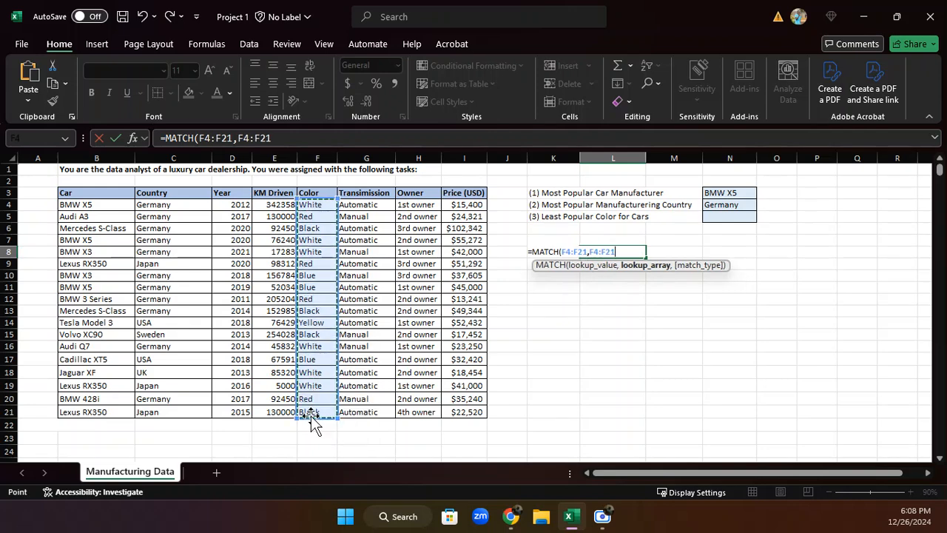
type(",0")
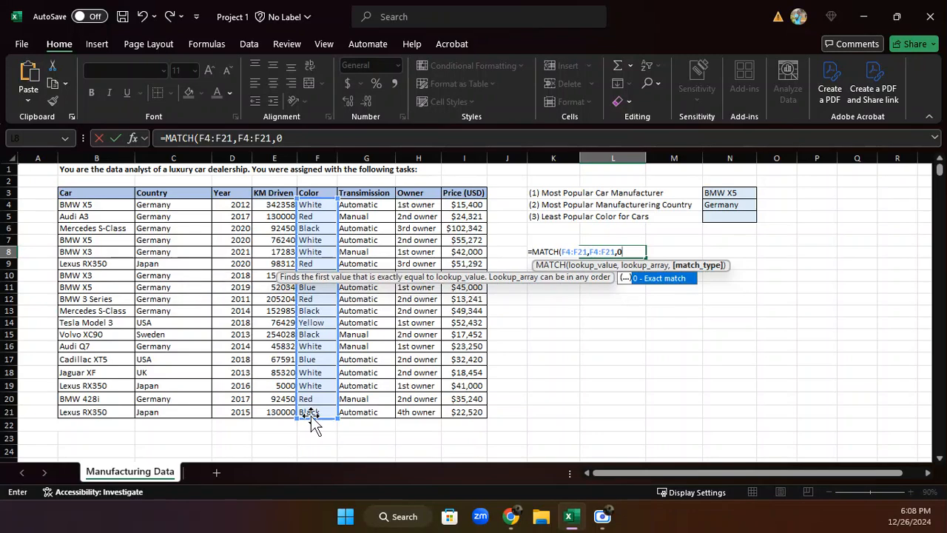
type(")")
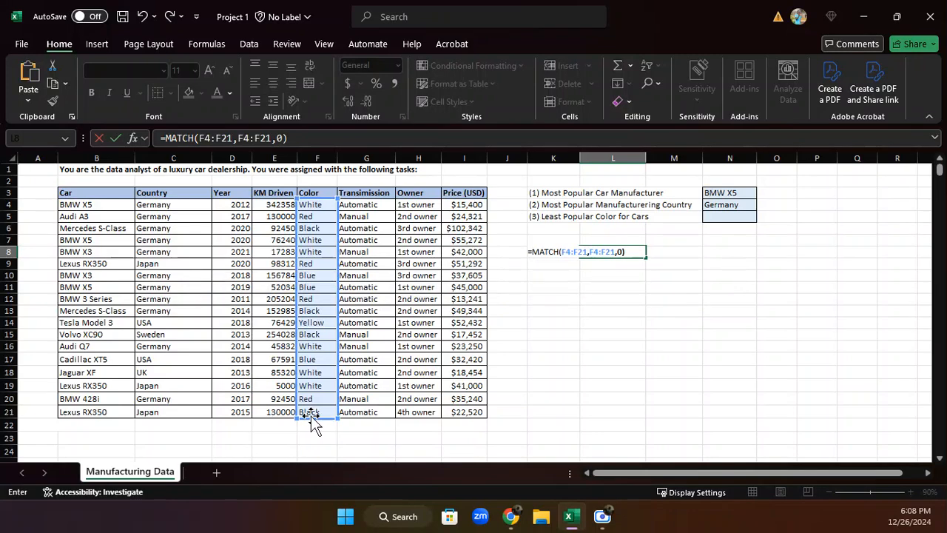
key("Return")
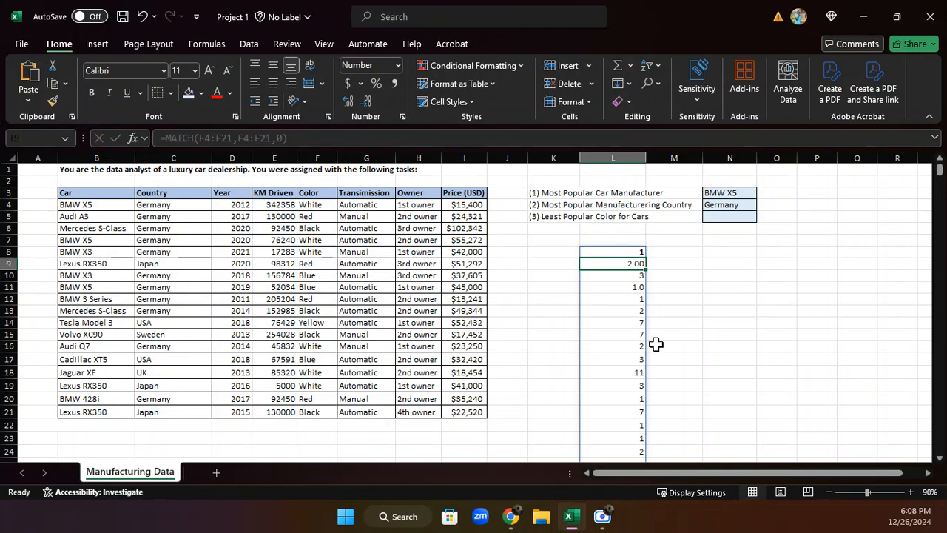
left_click(625, 253)
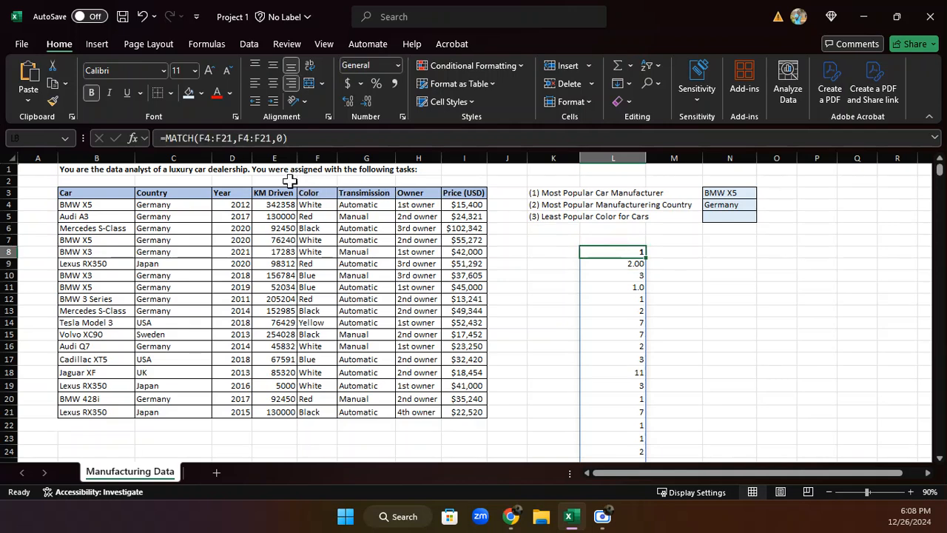
left_click(169, 137)
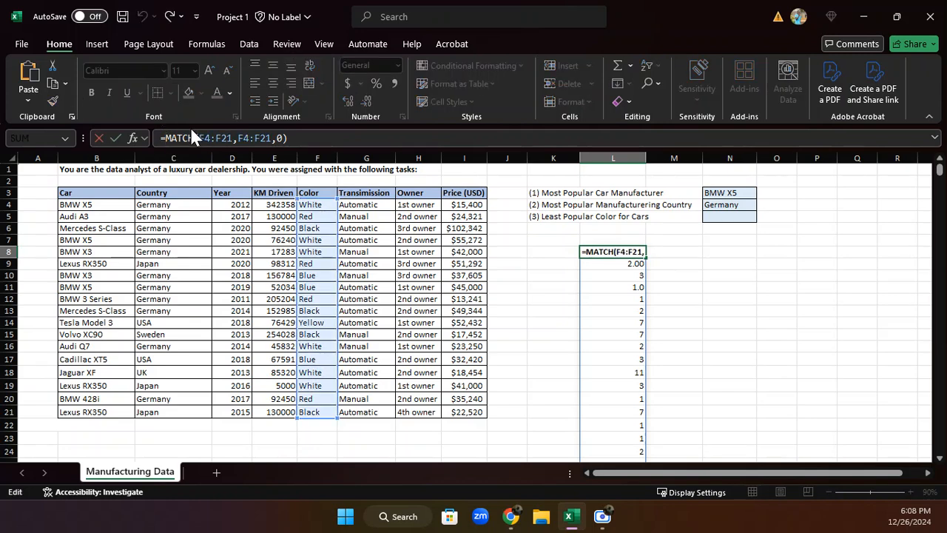
type("UNI")
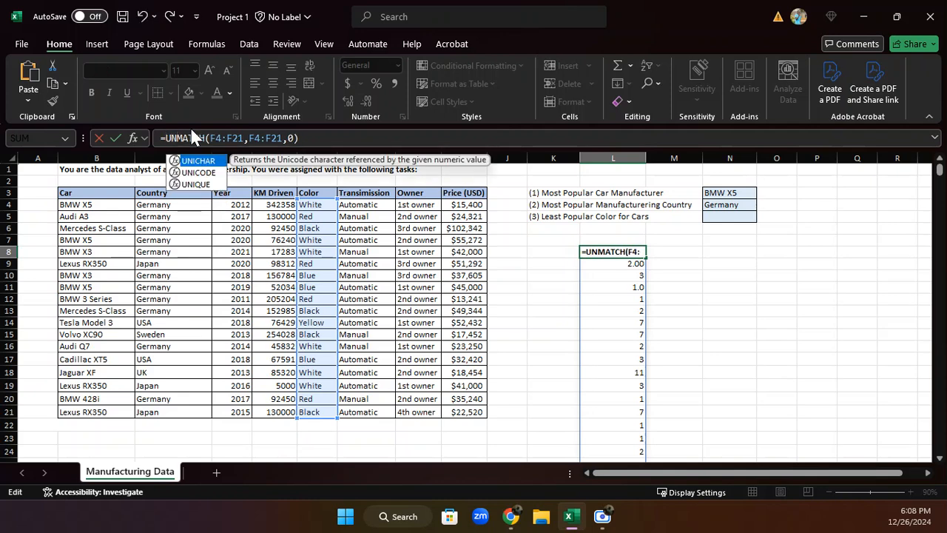
type("QUE")
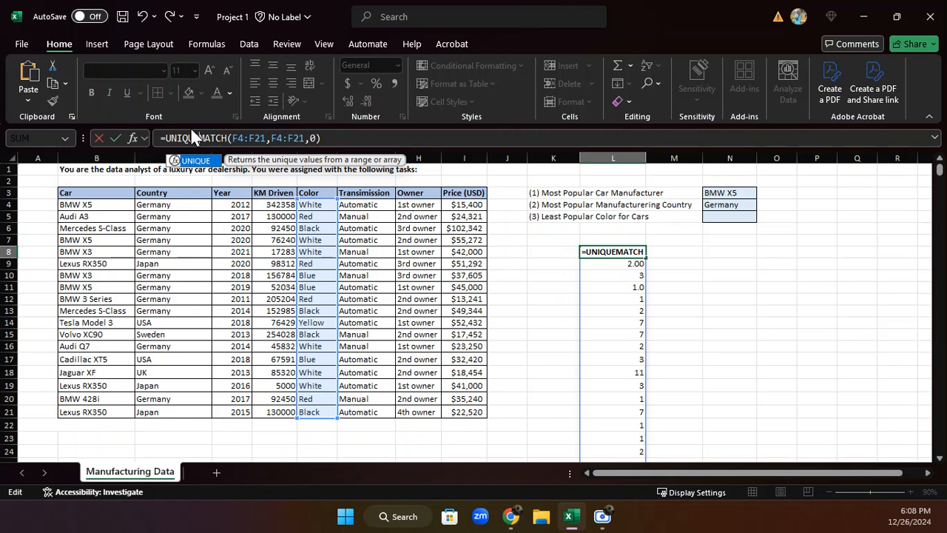
type("(")
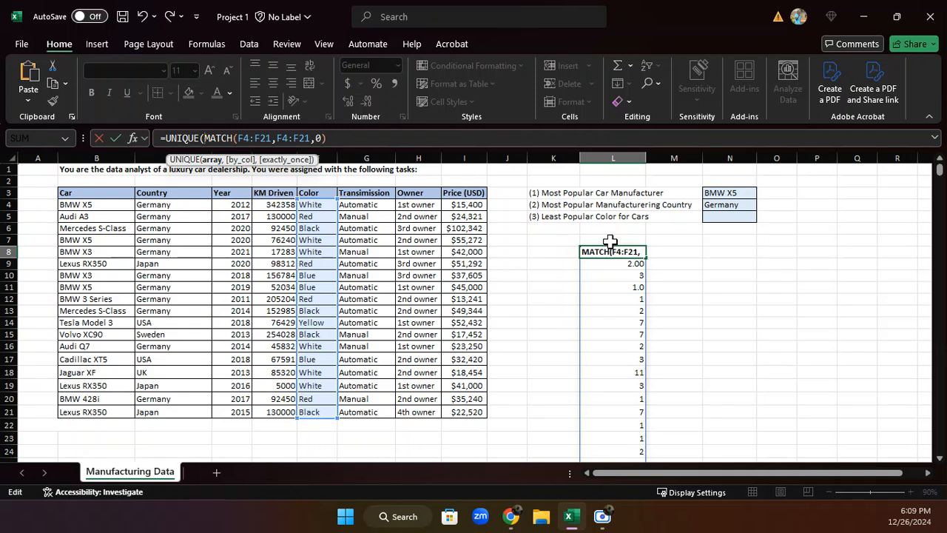
left_click(349, 138)
left_click(134, 134)
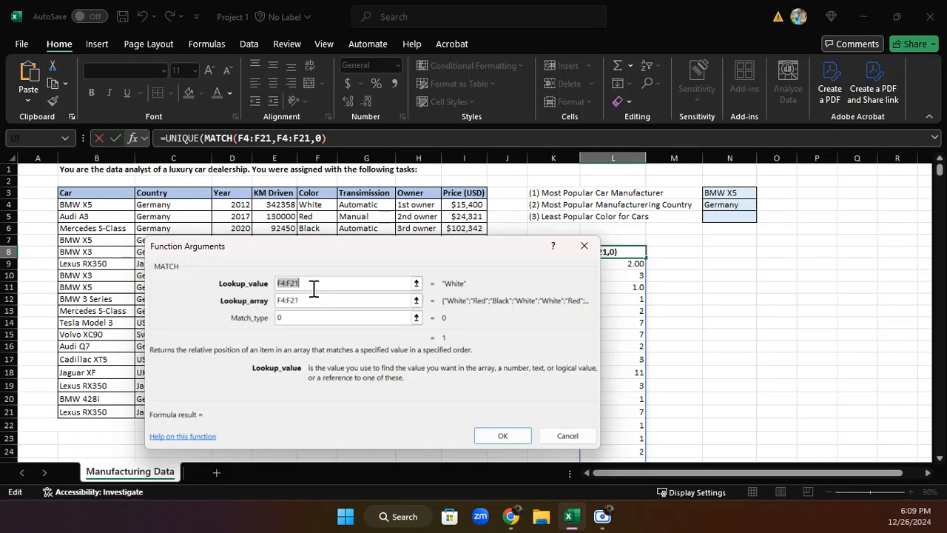
left_click(584, 246)
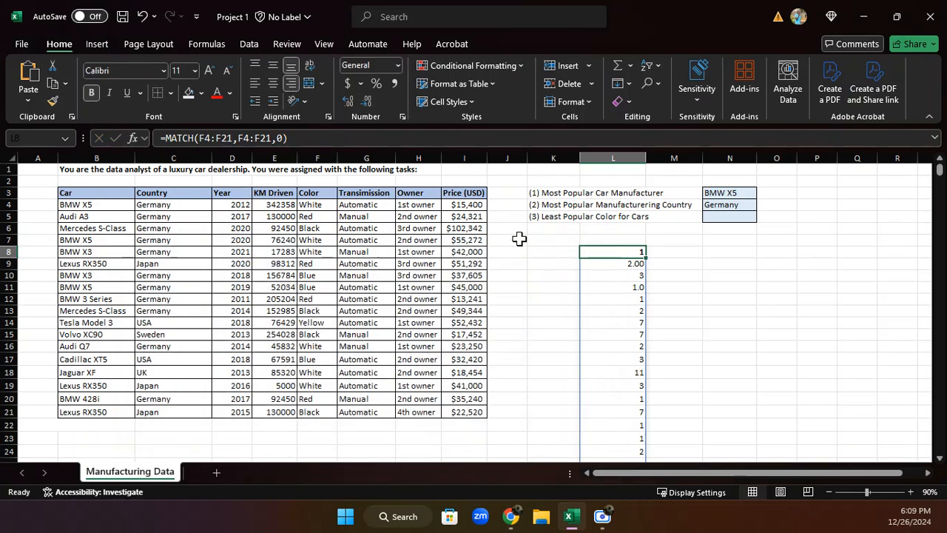
Wrap the Color helper formula in L8 with UNIQUE so it reads =UNIQUE(MATCH(F4:F21,F4:F21,0),,1)
left_click(561, 252)
left_click(603, 257)
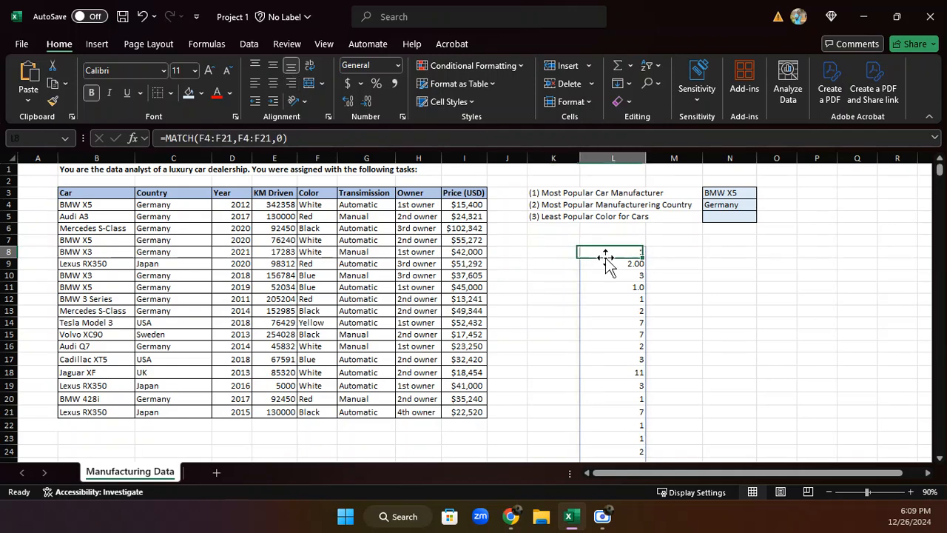
left_click(169, 137)
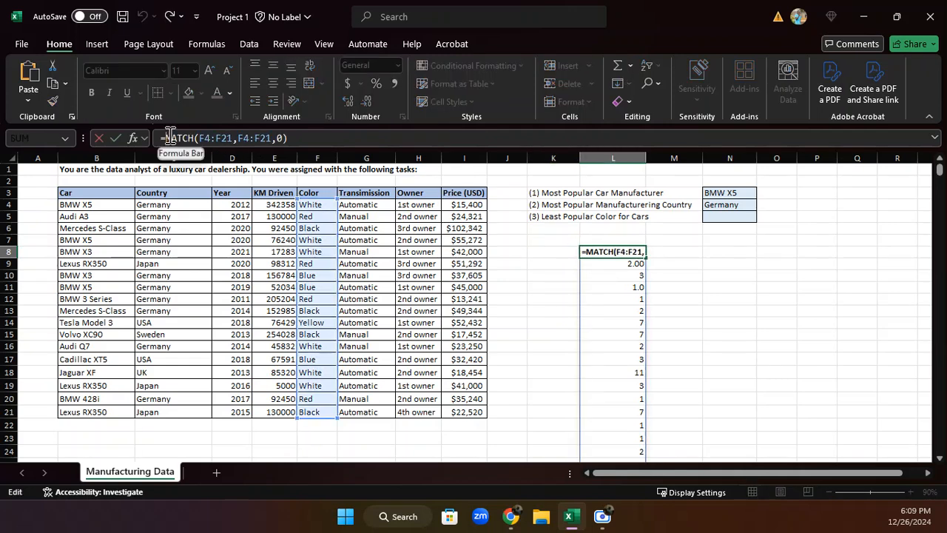
type("UNIQUE")
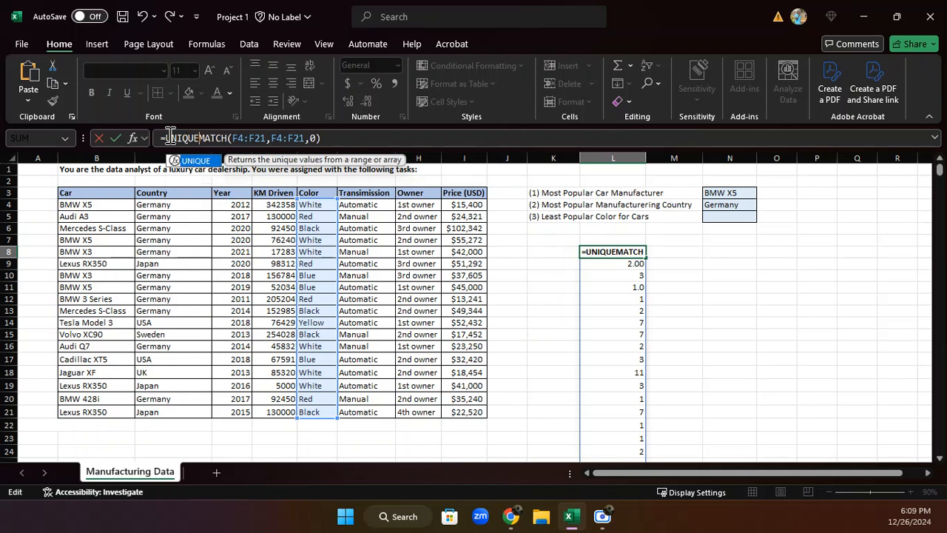
type("(")
left_click(328, 137)
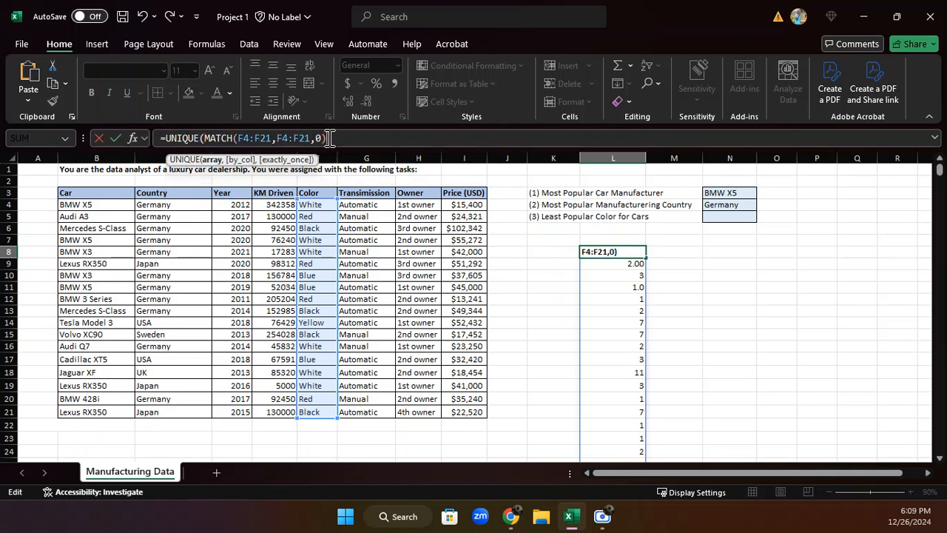
type(",")
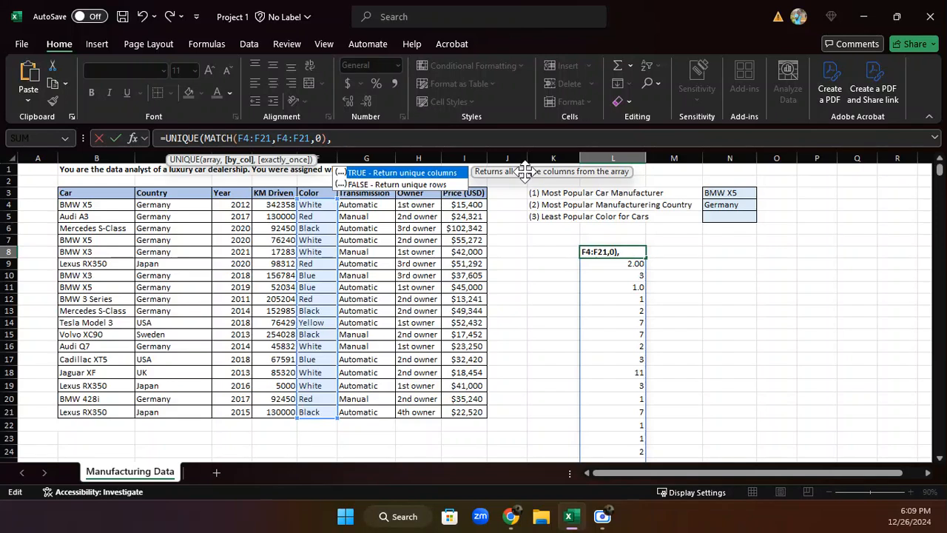
type(",1")
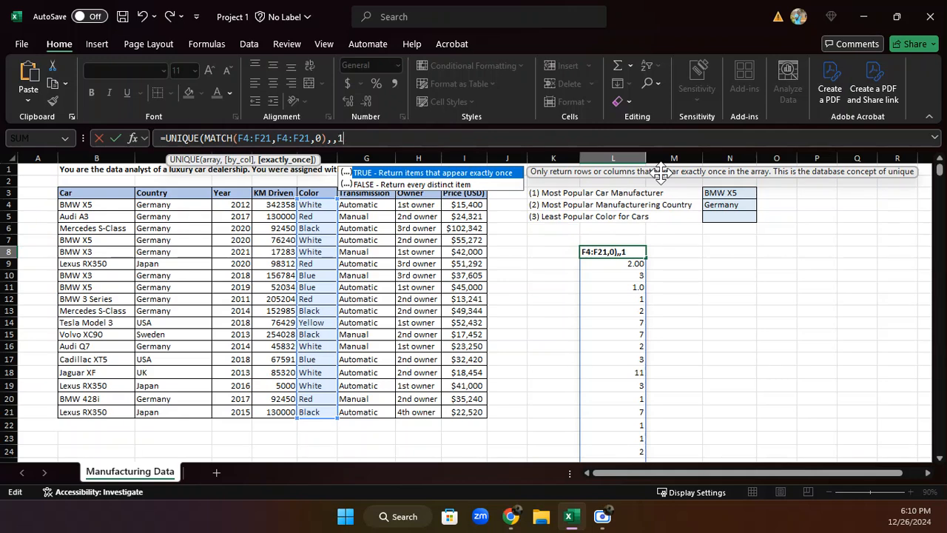
type(")")
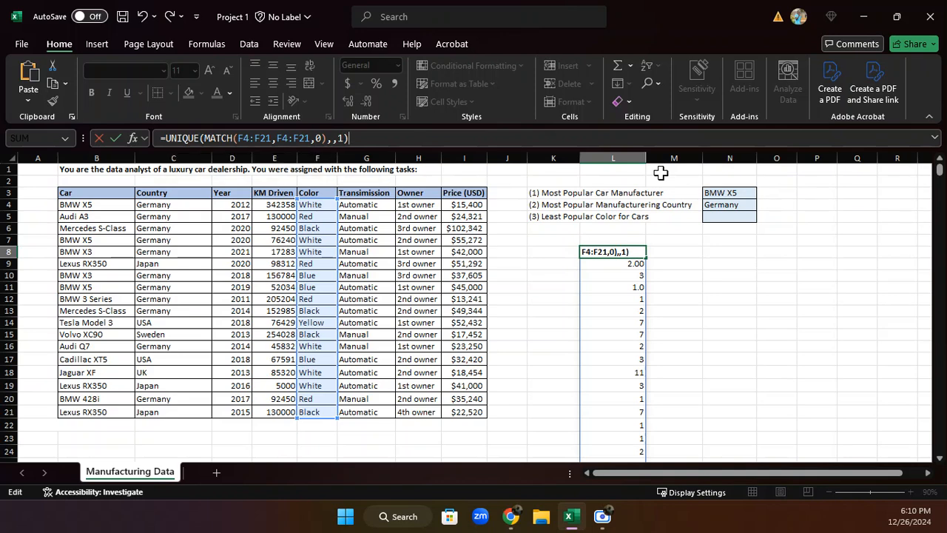
key("Return")
Copy the expression UNIQUE(MATCH(F4:F21,F4:F21,0),,1) from cell L8 without its equals sign, leaving the formula intact
left_click(605, 251)
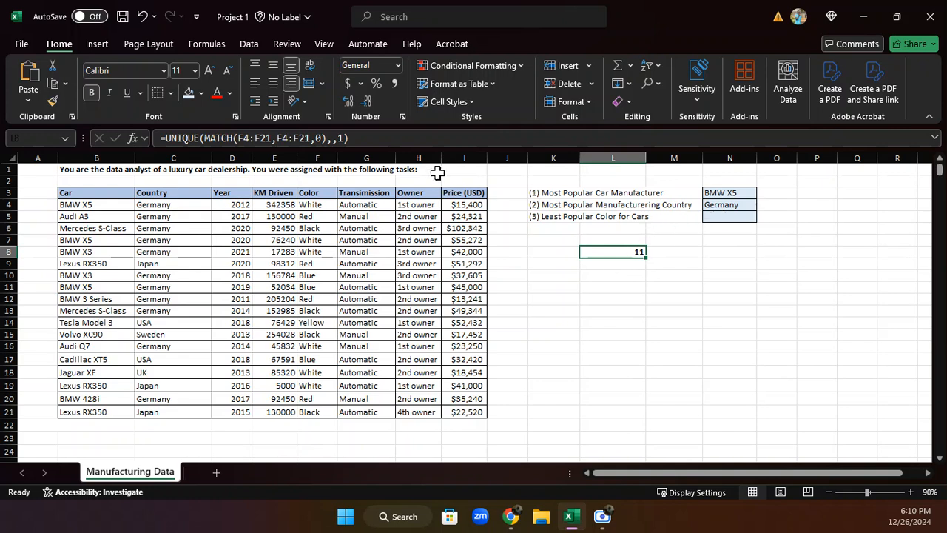
left_click_drag(348, 138, 167, 148)
key("ctrl+c")
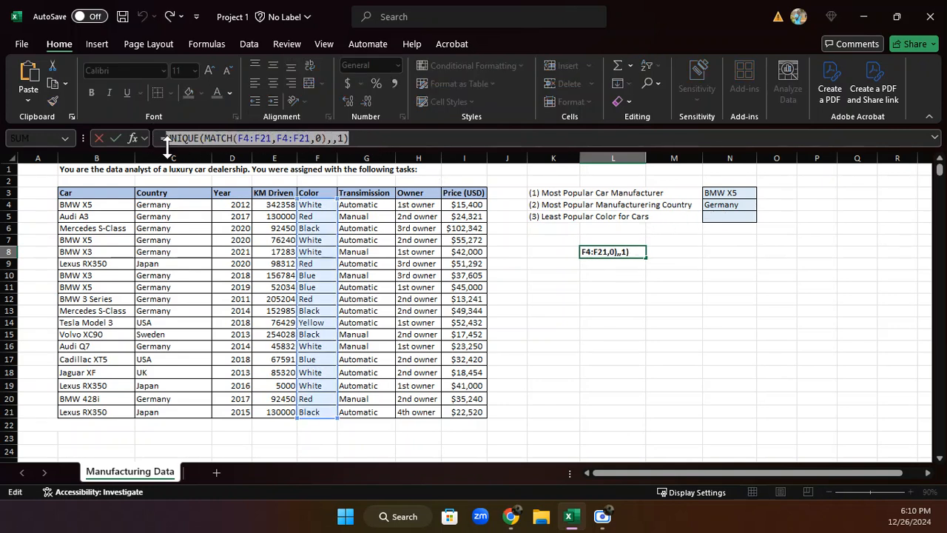
key("Return")
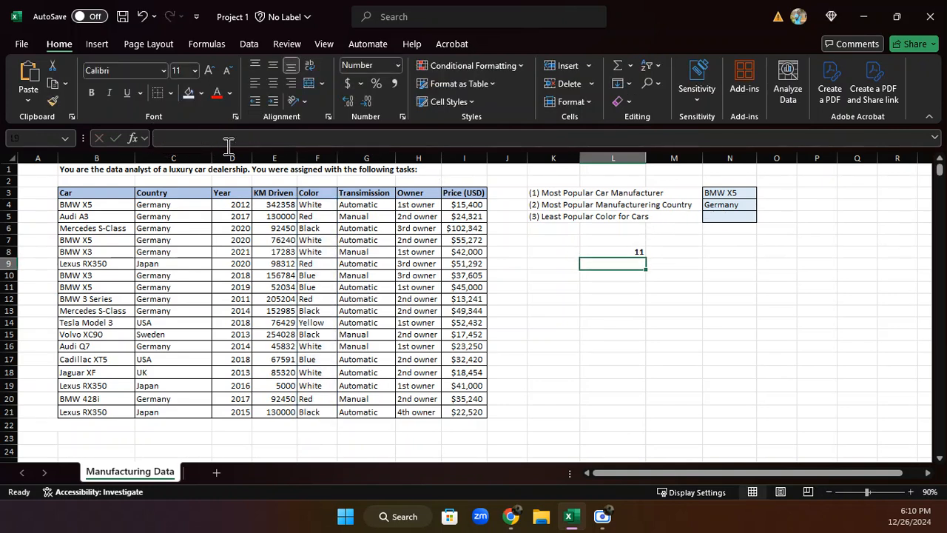
Enter =INDEX(F4:F21,UNIQUE(MATCH(F4:F21,F4:F21,0),,1),1) in N5 as the least popular color, reusing the copied expression for the row number
left_click(729, 217)
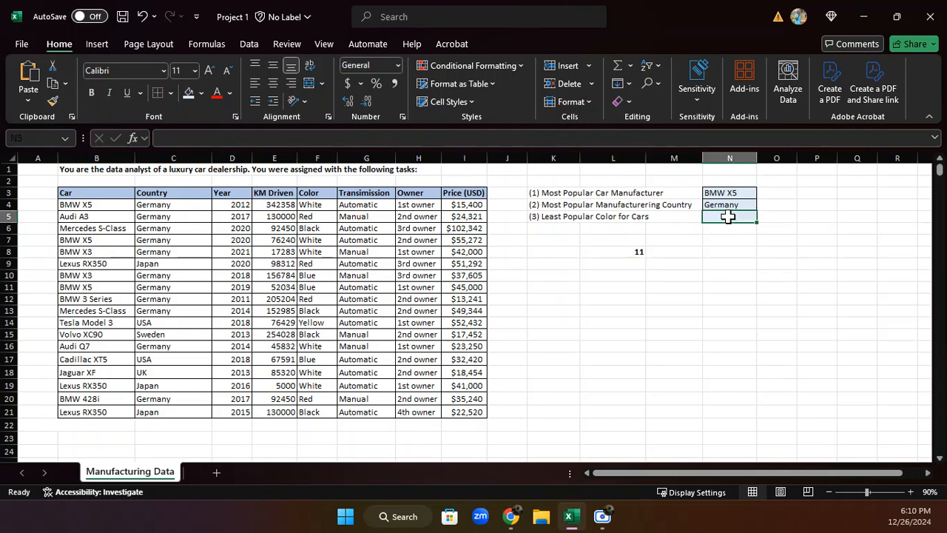
type("=")
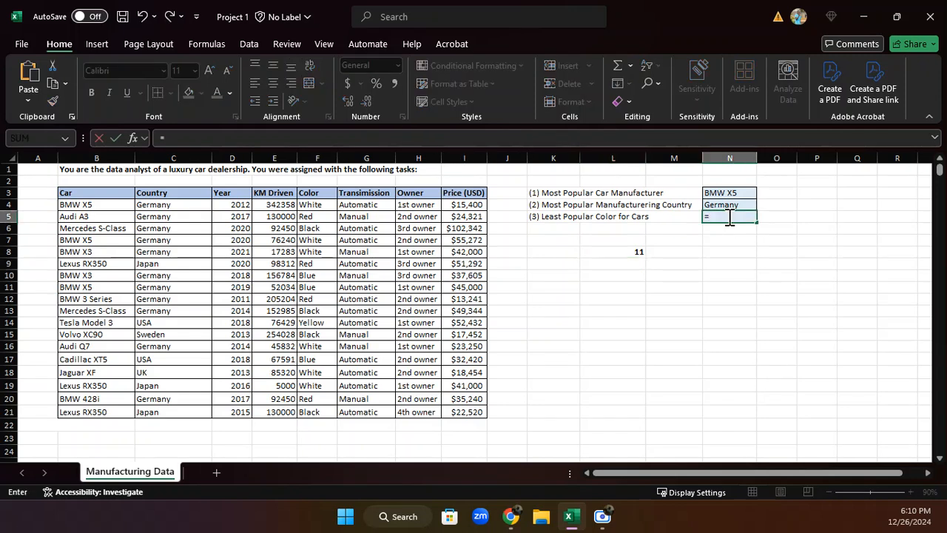
type("INDEX")
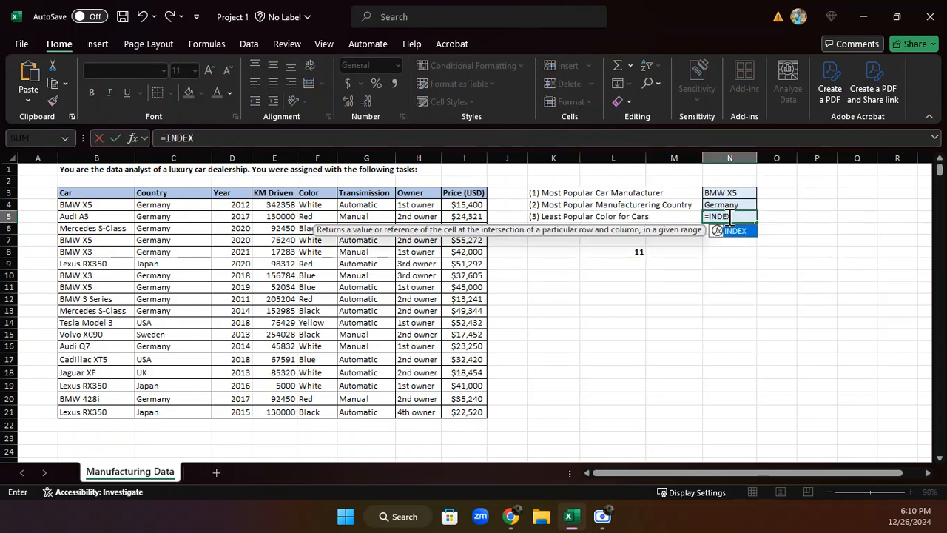
type("(")
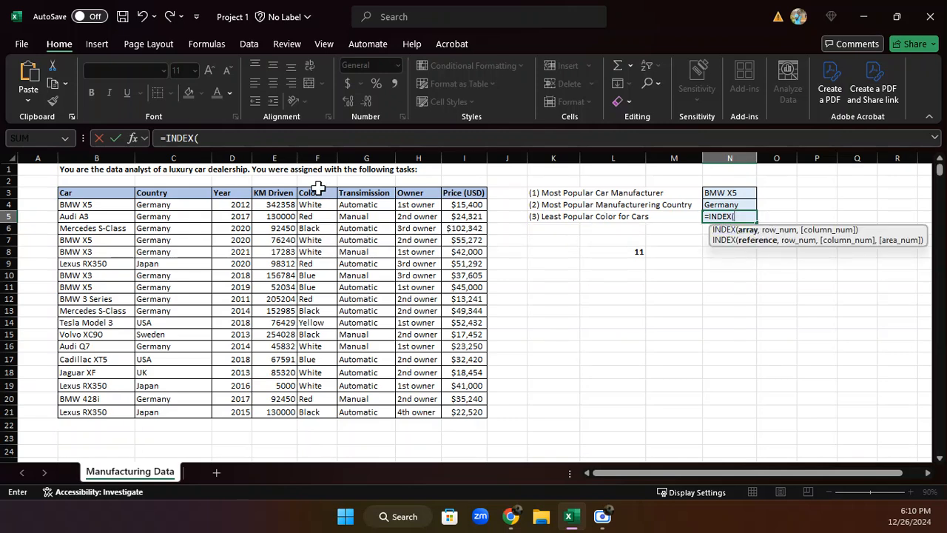
left_click_drag(317, 206, 314, 411)
type(",")
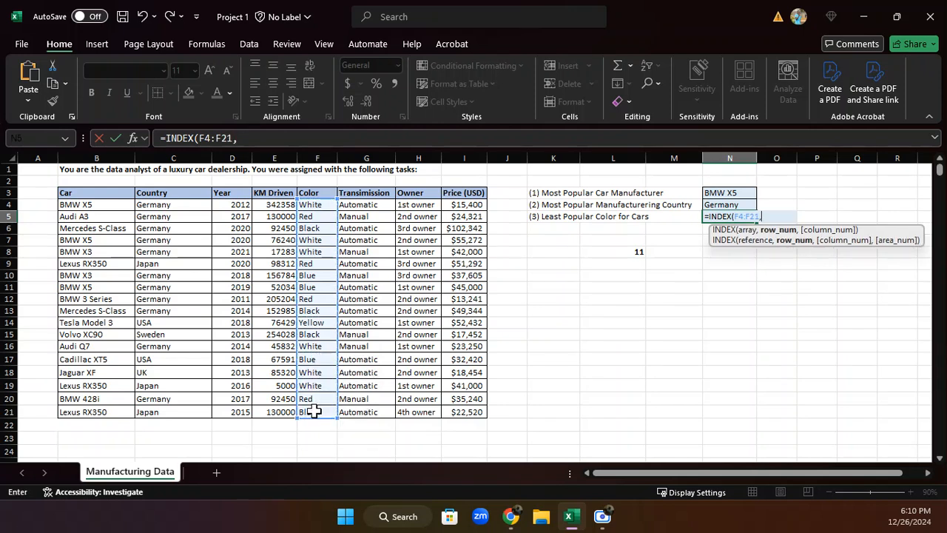
key("ctrl+v")
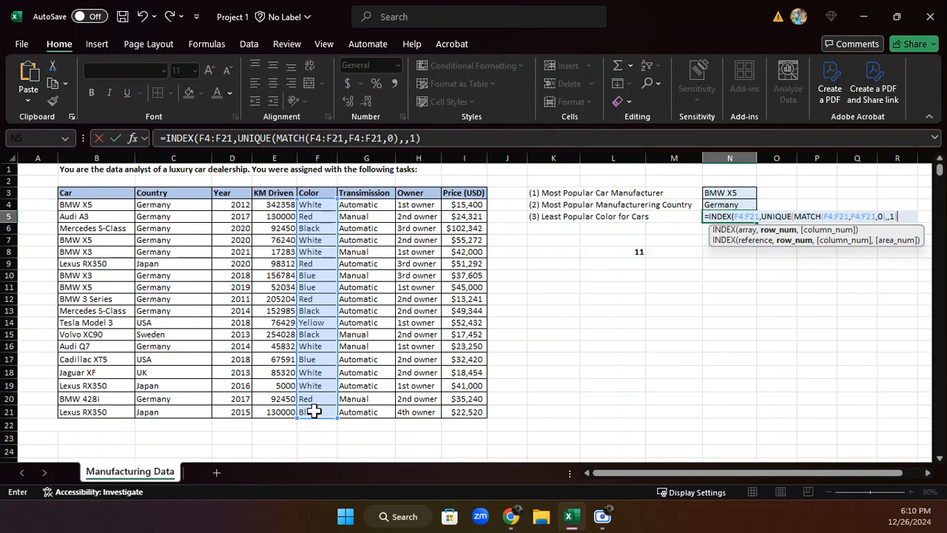
type(",")
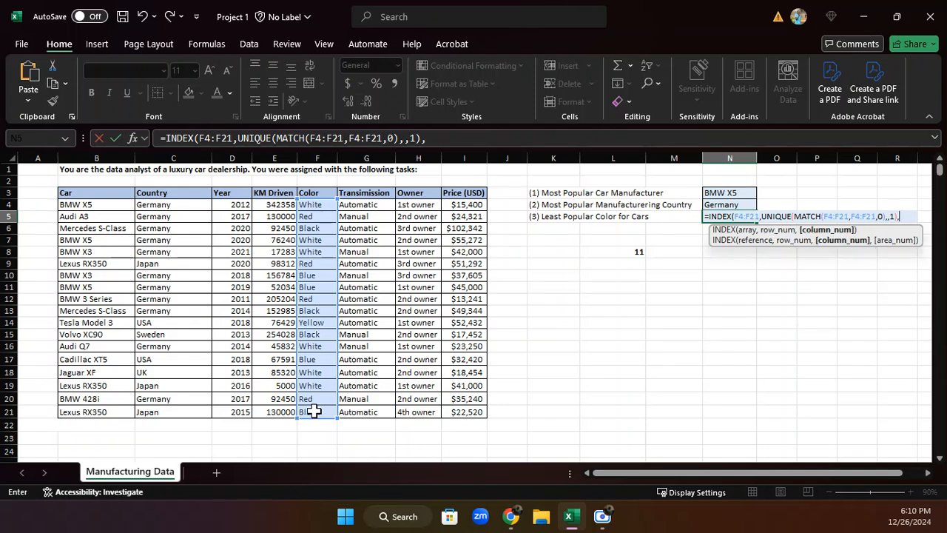
type("1)")
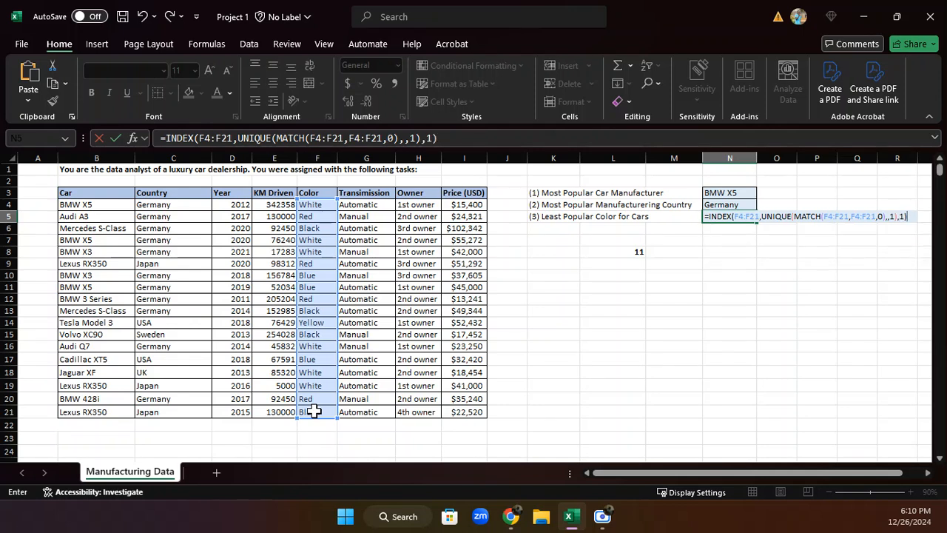
key("Return")
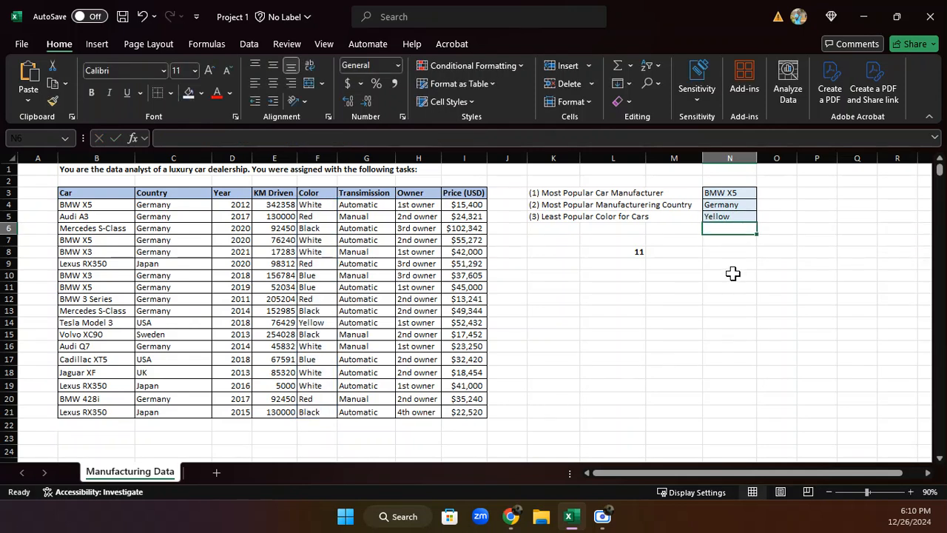
left_click(731, 218)
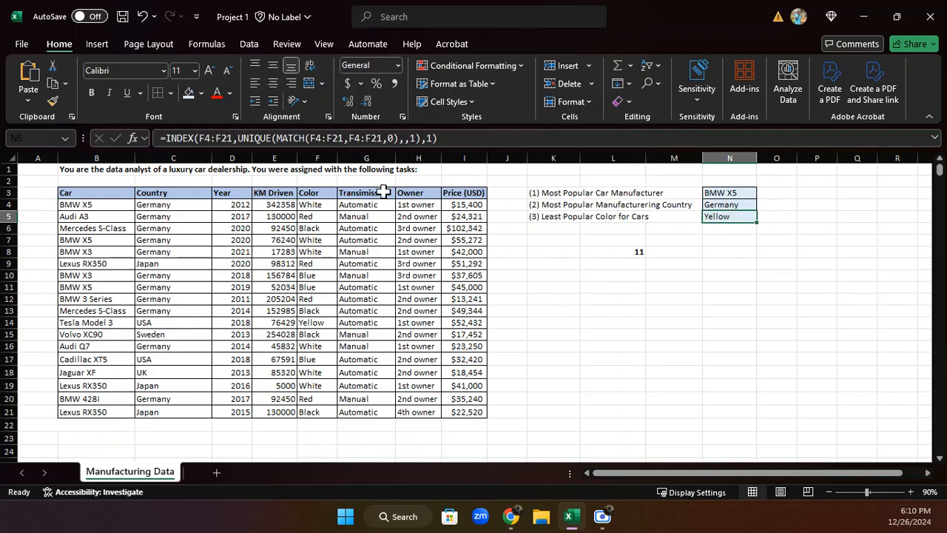
Review the Color column entries and highlight the Yellow cell F14 with an orange fill
left_click(319, 205)
left_click_drag(318, 205, 305, 423)
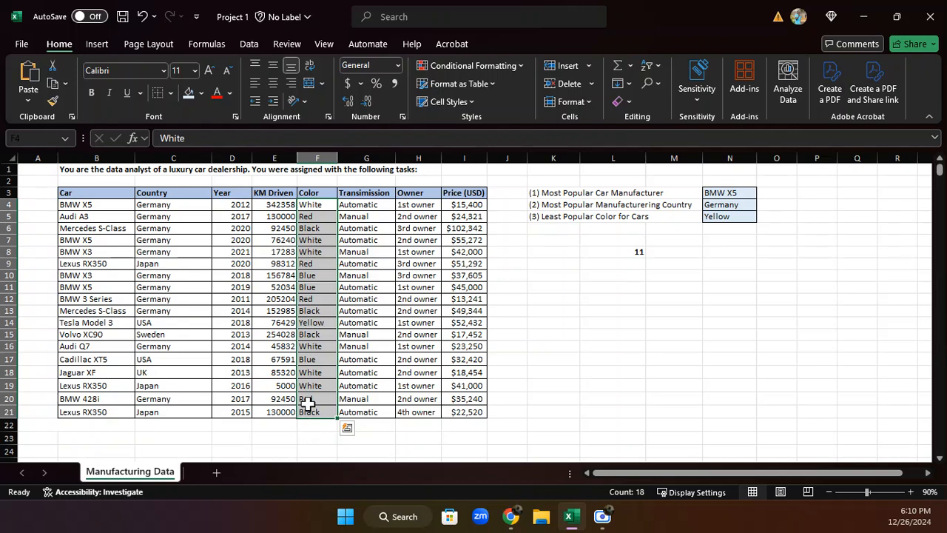
left_click(316, 327)
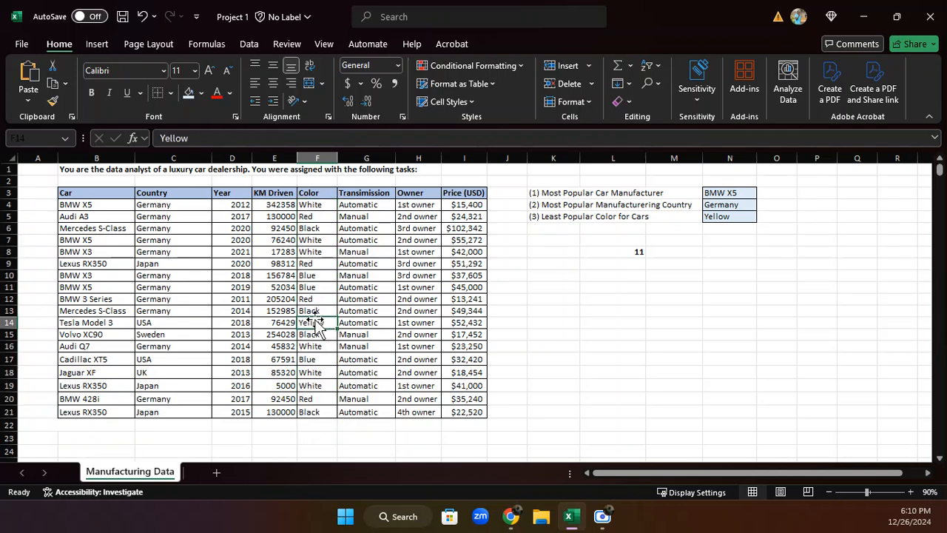
left_click(201, 93)
left_click(212, 255)
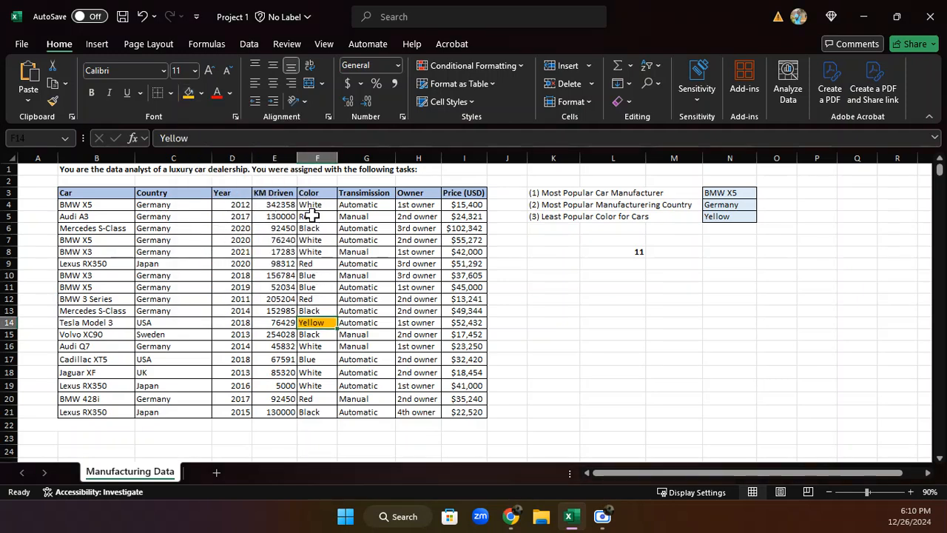
Clear the helper formula in cell L8 below the task list
left_click(622, 252)
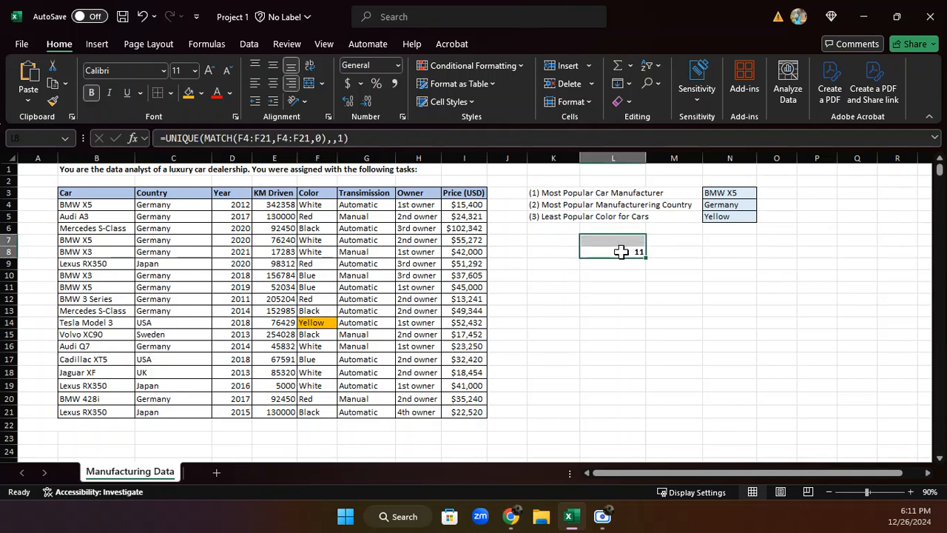
left_click(621, 252)
key("Delete")
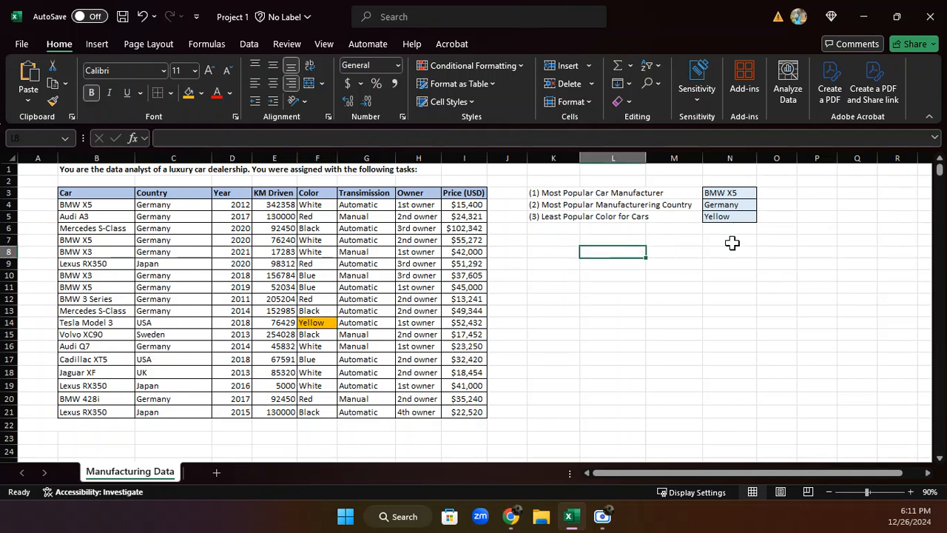
left_click(846, 274)
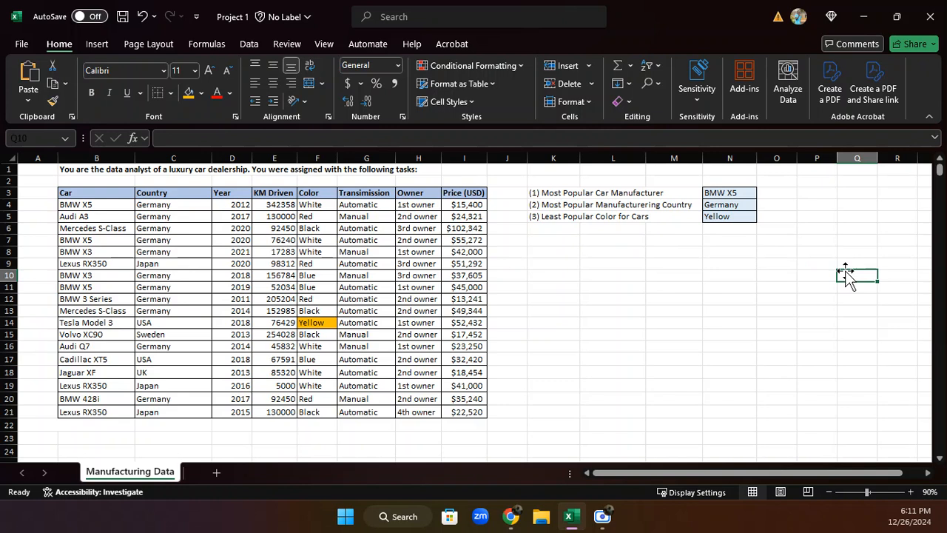
Apply the same orange fill to the Germany cell C5 and the BMW X5 cell B4
left_click(162, 216)
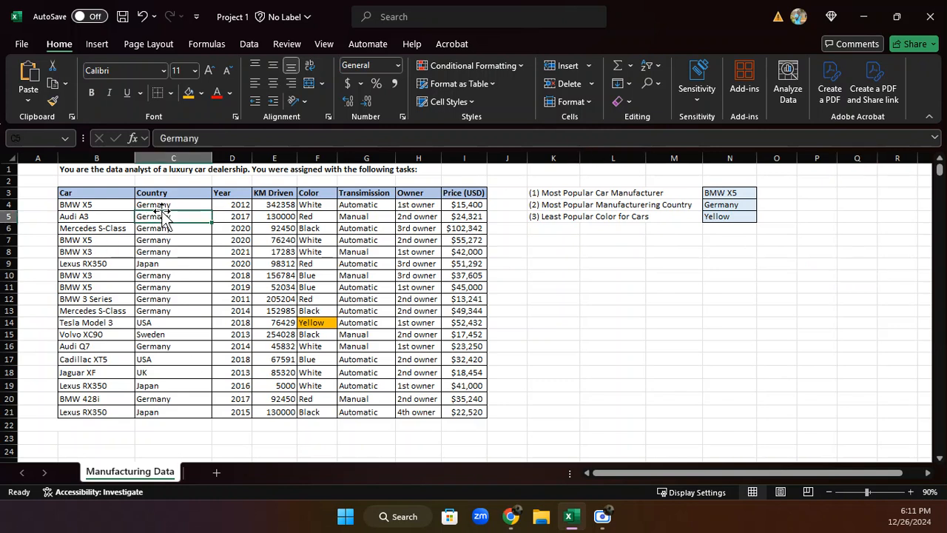
left_click(189, 93)
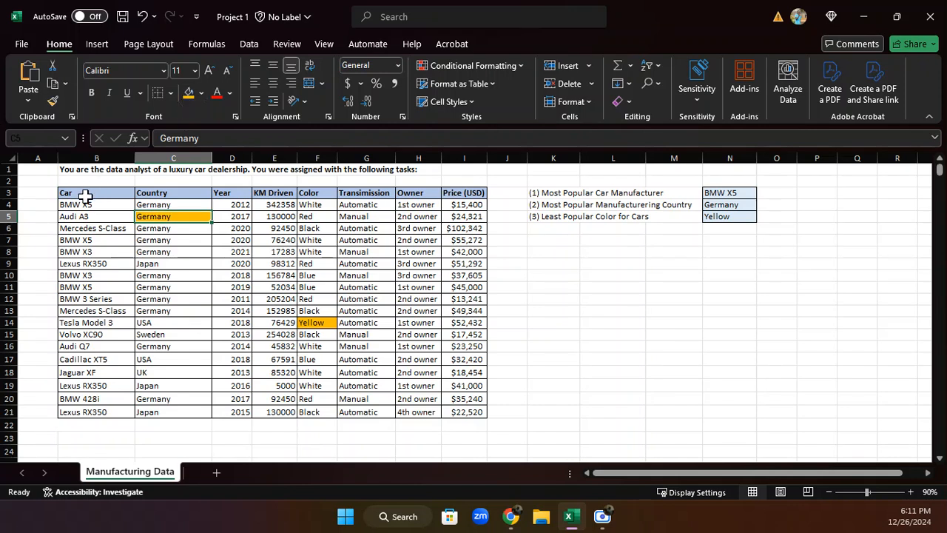
left_click(86, 204)
left_click(190, 92)
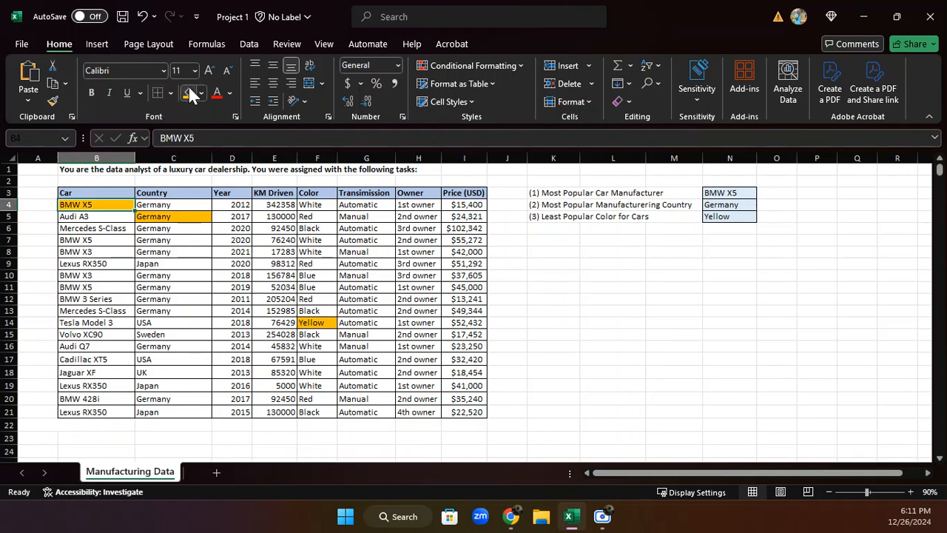
left_click(632, 337)
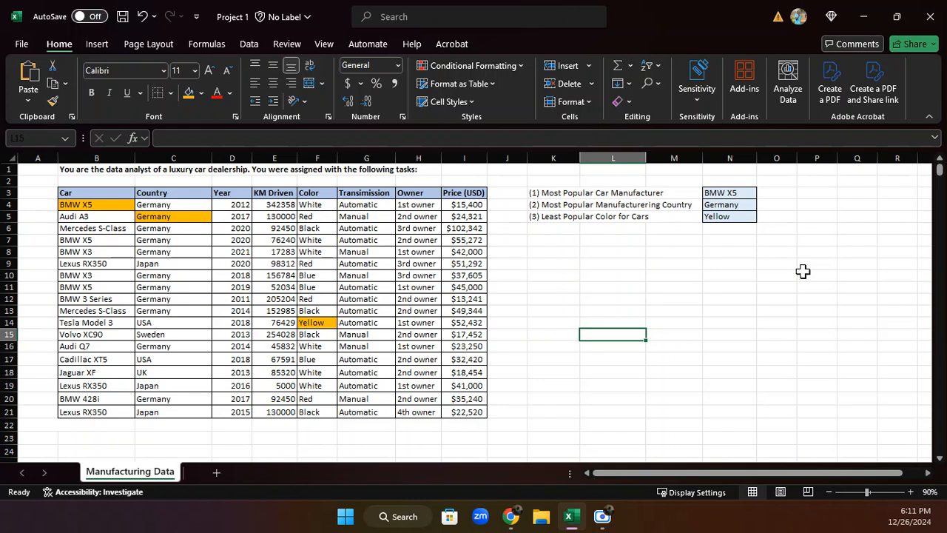
Minimize the workbook window to show the desktop
left_click(700, 263)
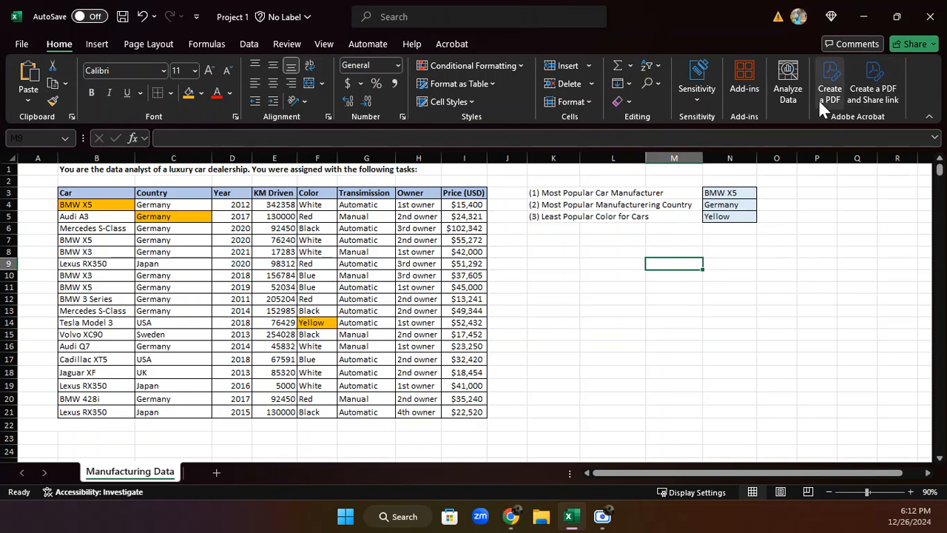
left_click(859, 21)
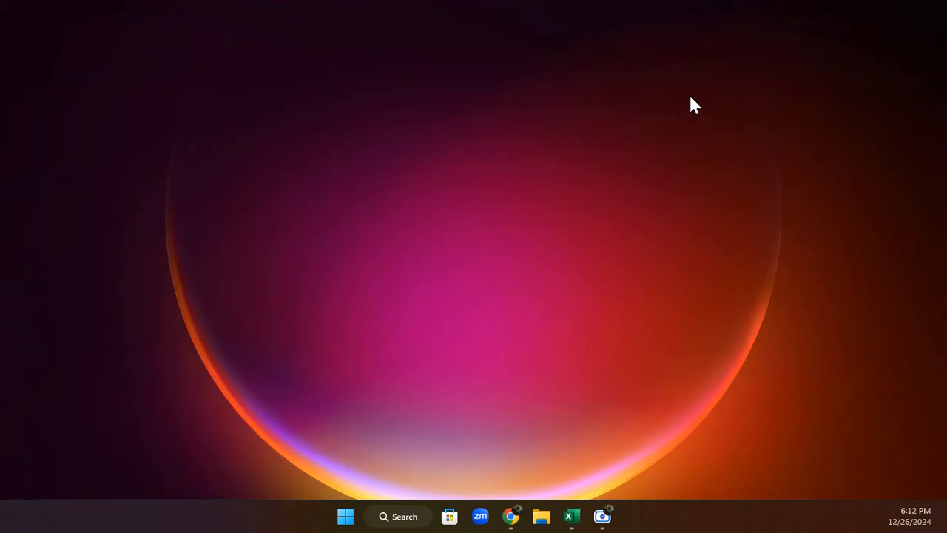